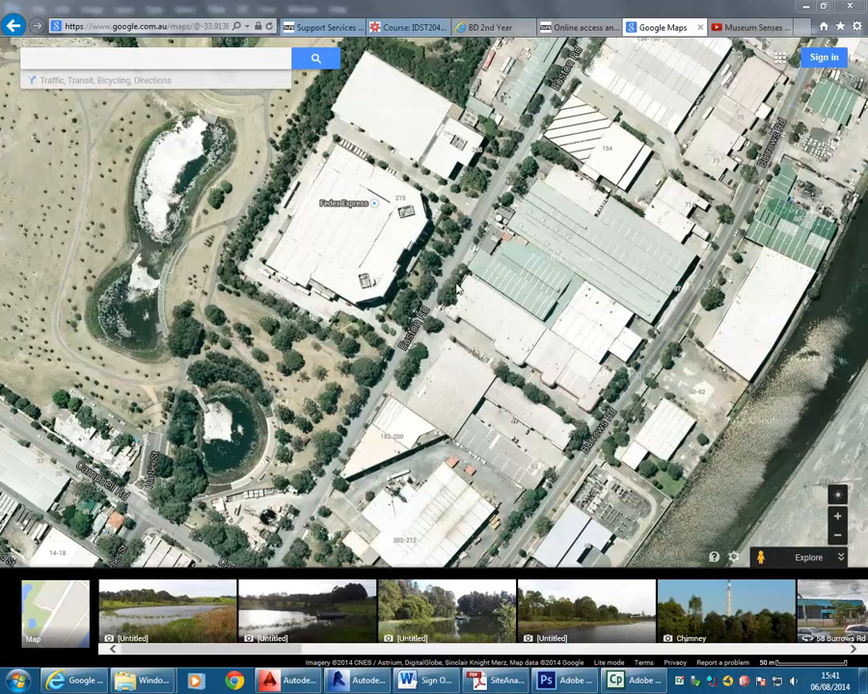
Step: Frame the Euston Rd site with its surrounding roads in satellite view at the 50 m map scale and capture the screen
drag(426, 294, 424, 286)
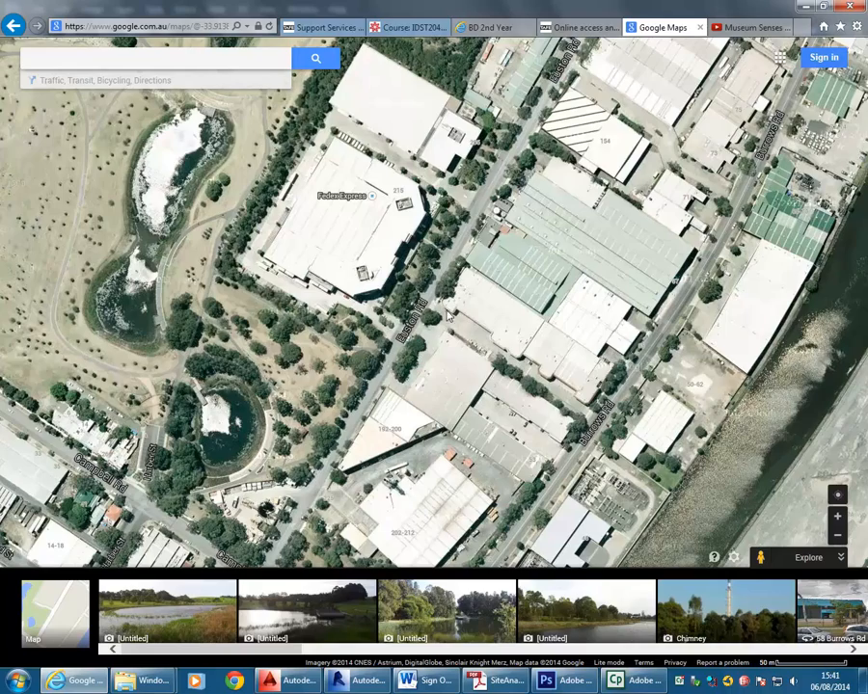
scroll(446, 287, up, 1)
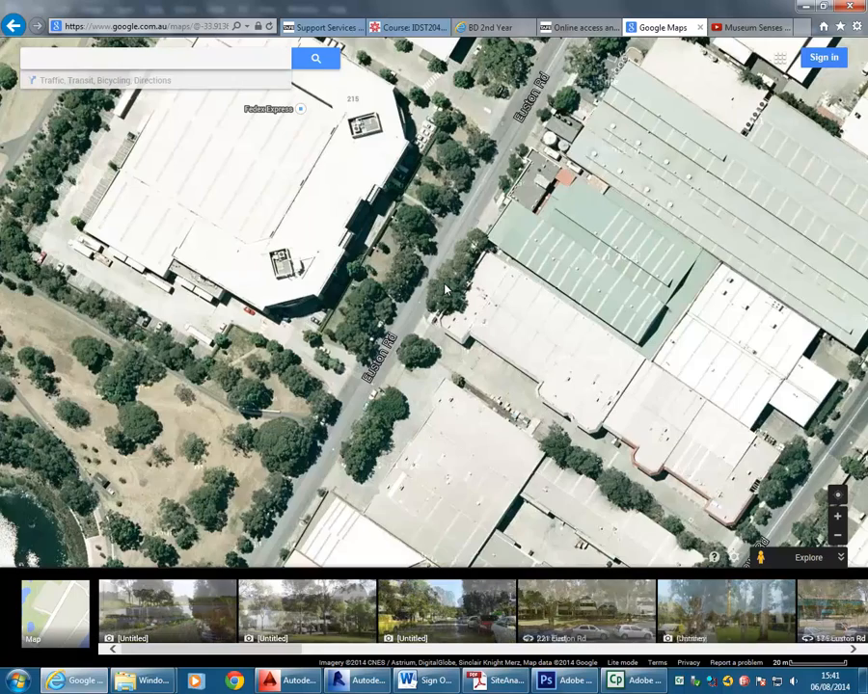
scroll(446, 287, up, 1)
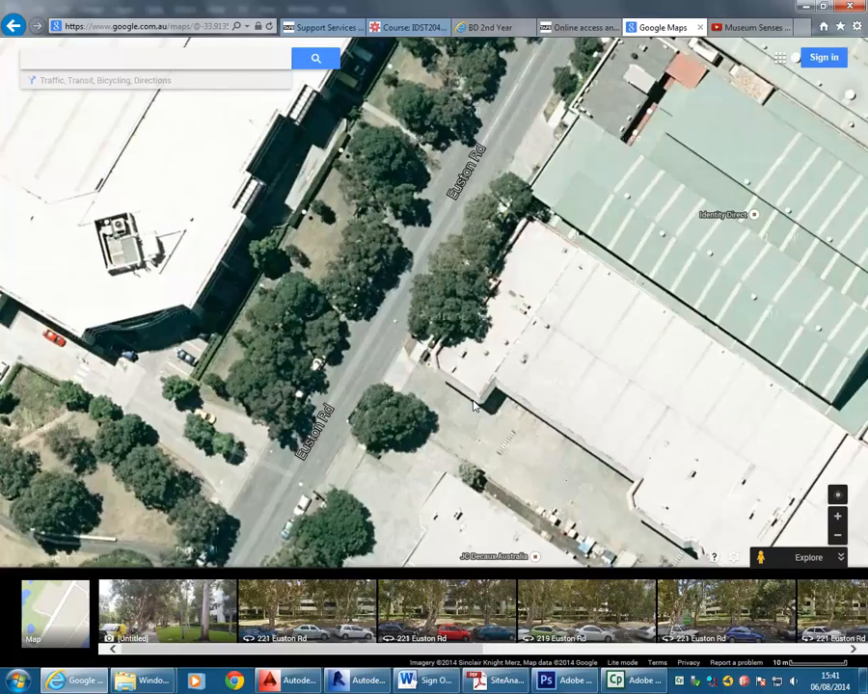
scroll(474, 406, down, 2)
scroll(473, 406, down, 1)
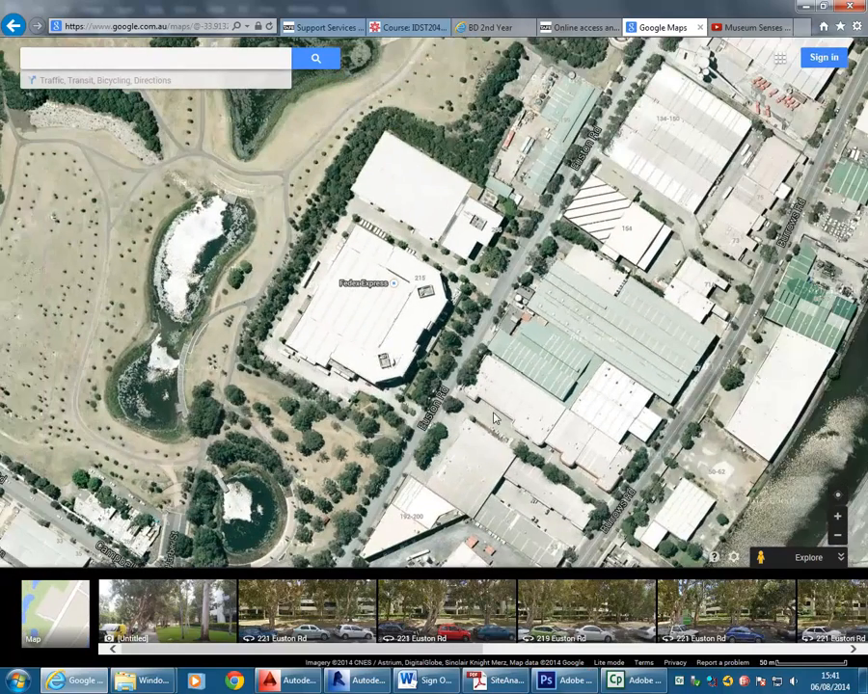
drag(482, 417, 460, 402)
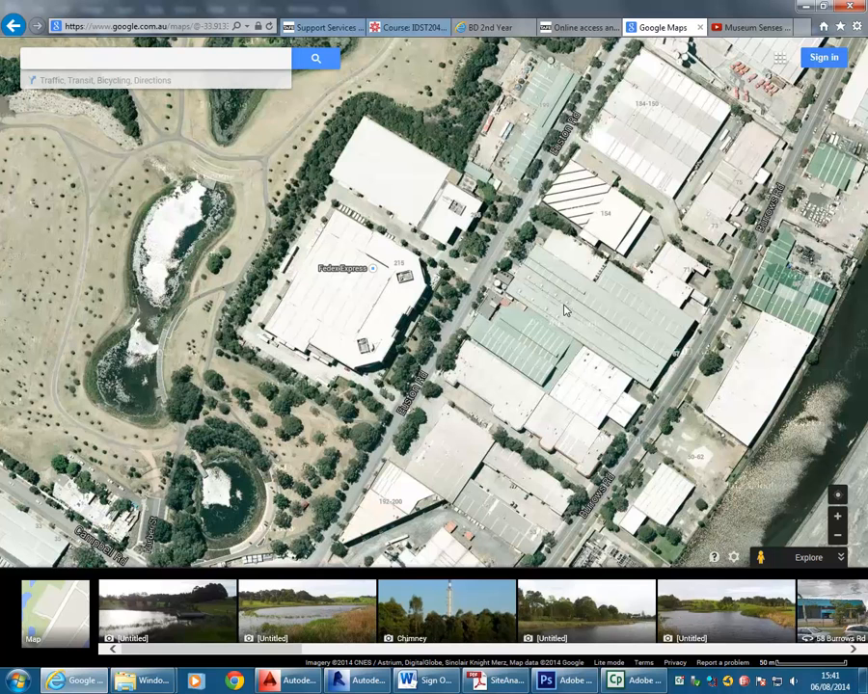
Step: Switch to Photoshop, create a new 1280 x 1024 pixel document from the Clipboard preset and paste the captured map into it
key(alt+Tab)
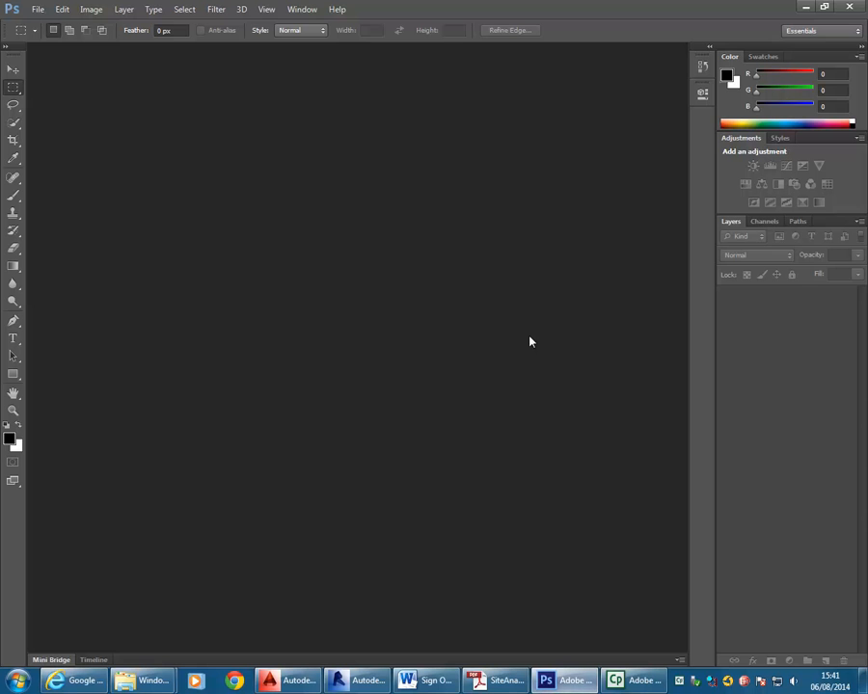
click(40, 9)
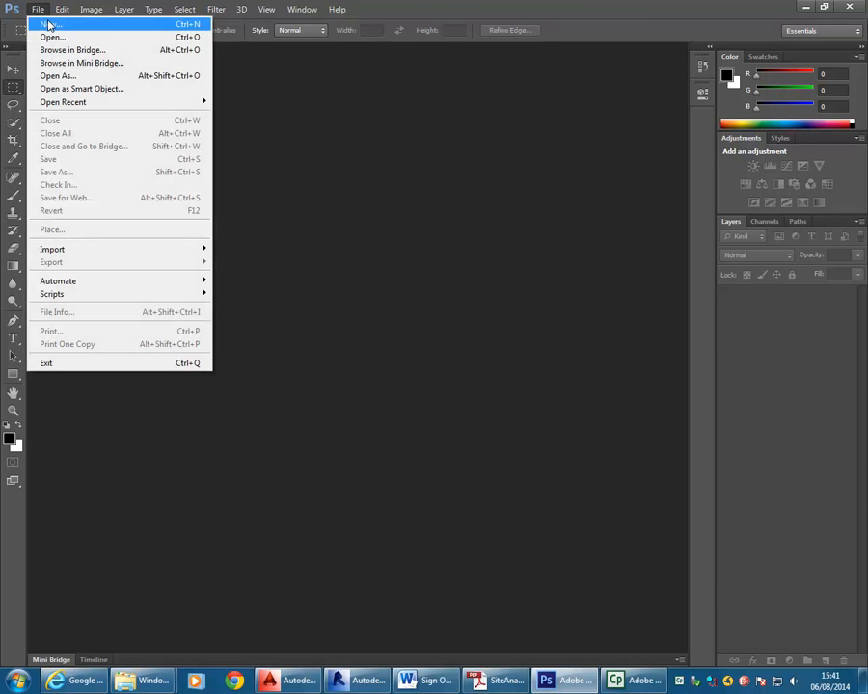
click(48, 23)
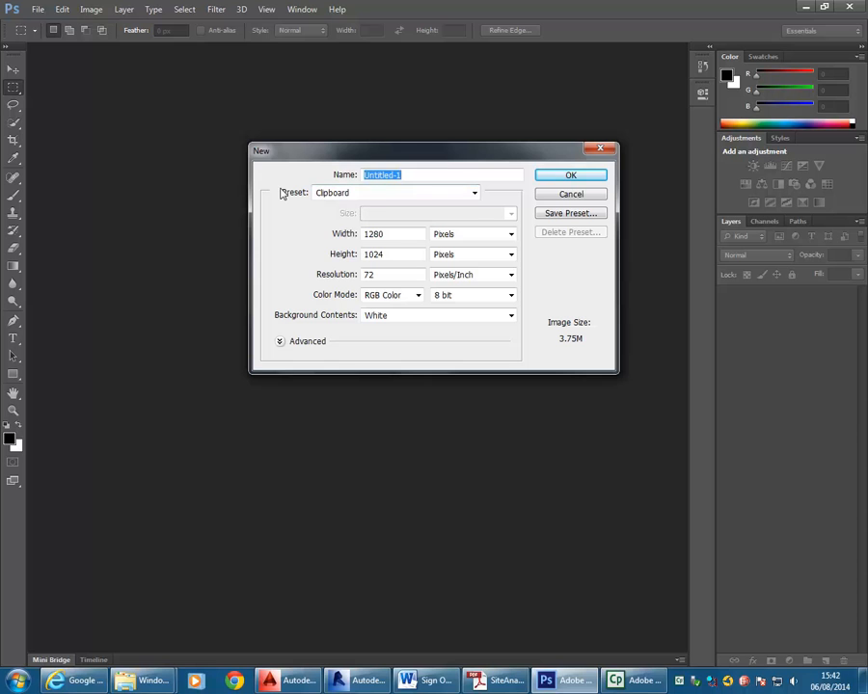
click(394, 233)
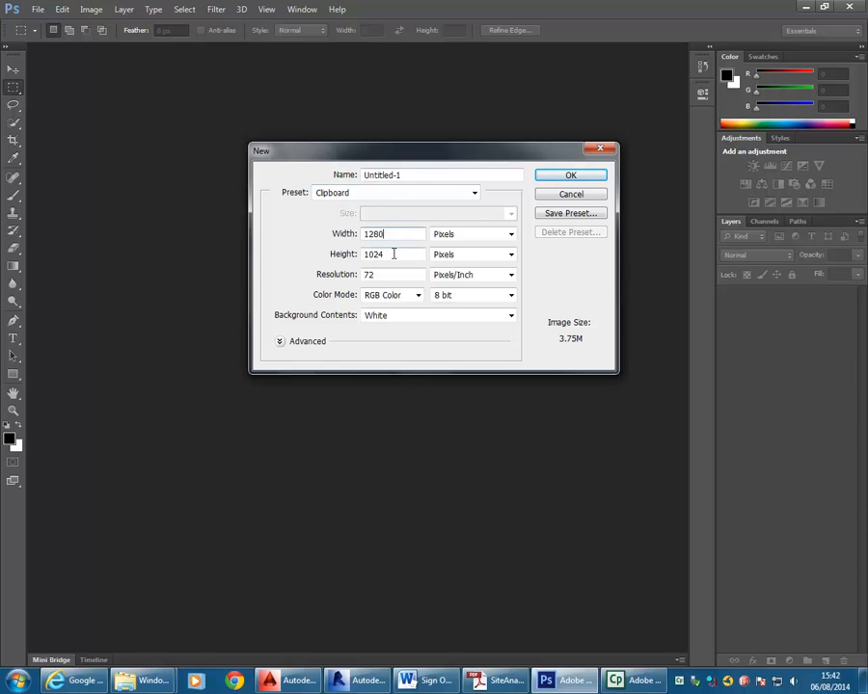
click(576, 174)
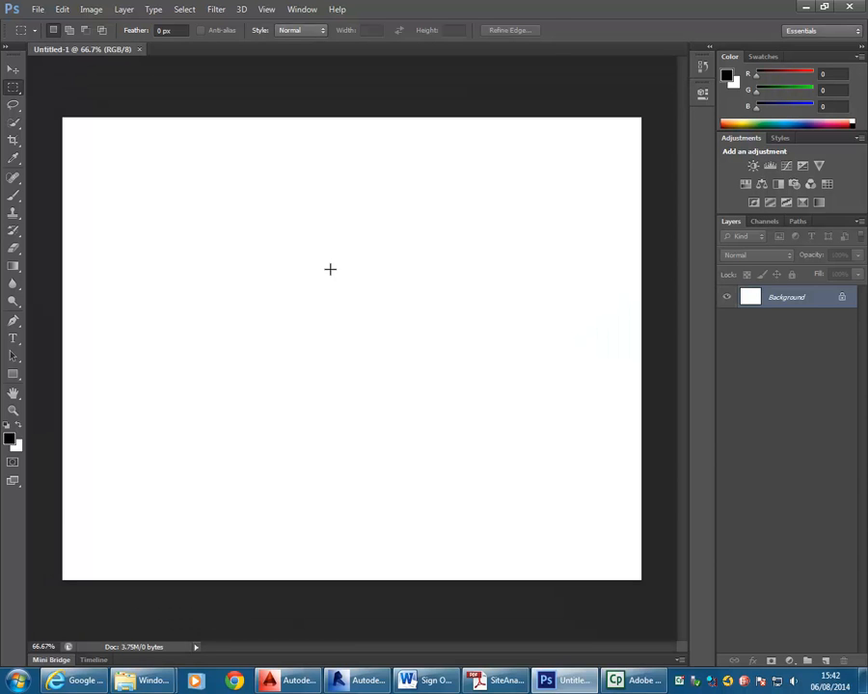
click(61, 8)
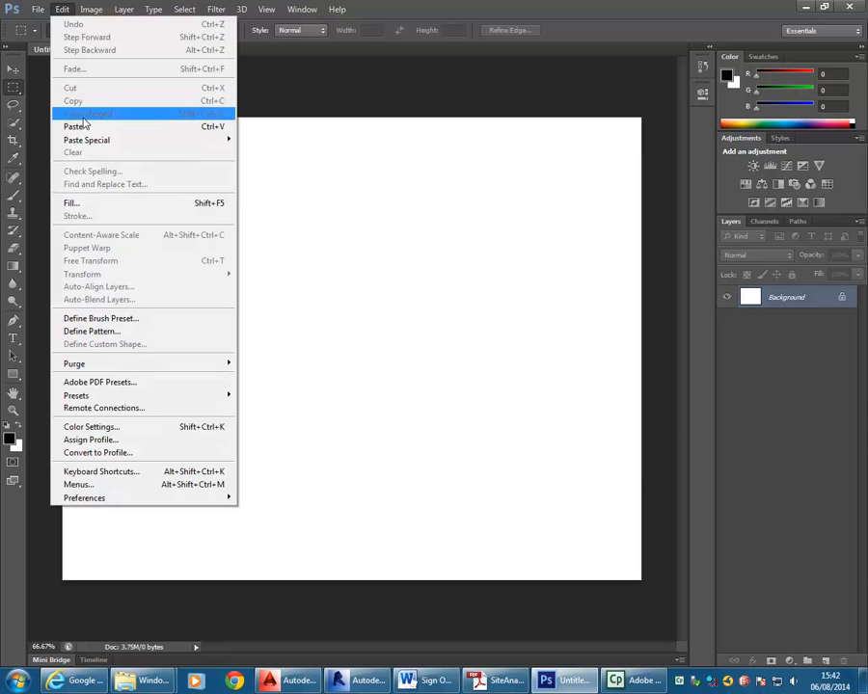
click(87, 127)
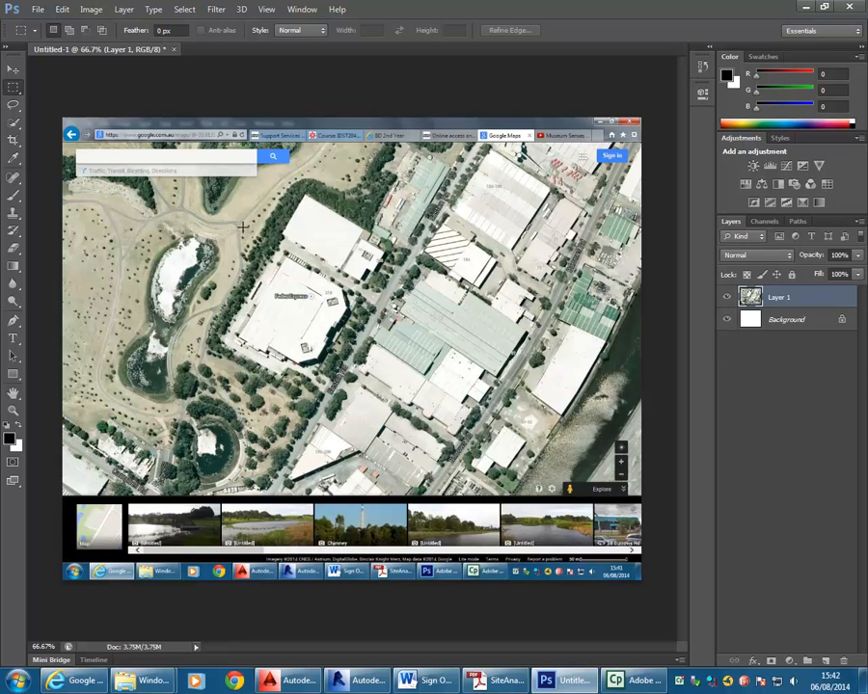
Step: Start saving a copy and set its location to StudentResources (P:), EDU_DC_InteriorDesign, BD2 IDST204A Modelling, Revit Alpaca Project
click(38, 10)
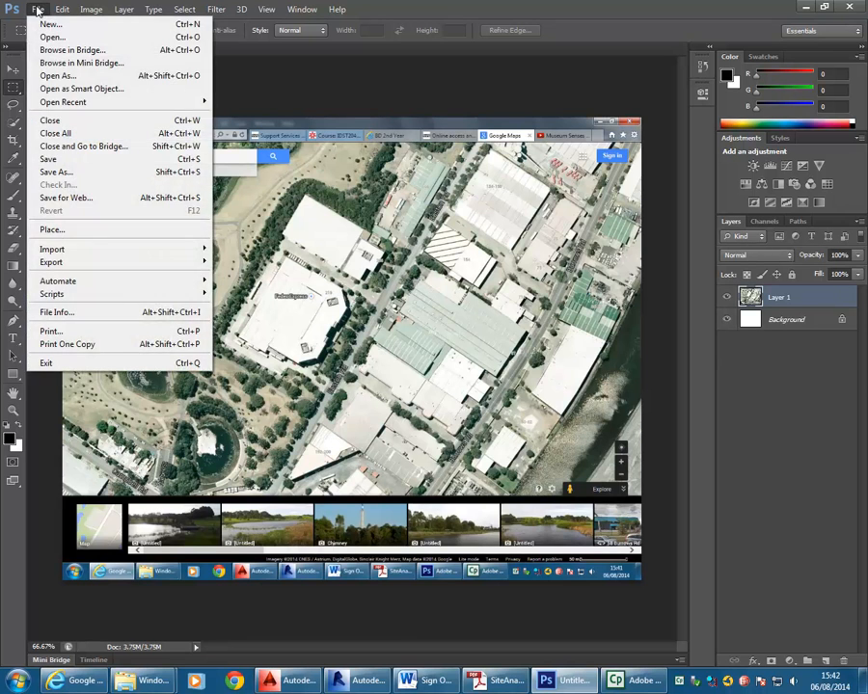
click(96, 171)
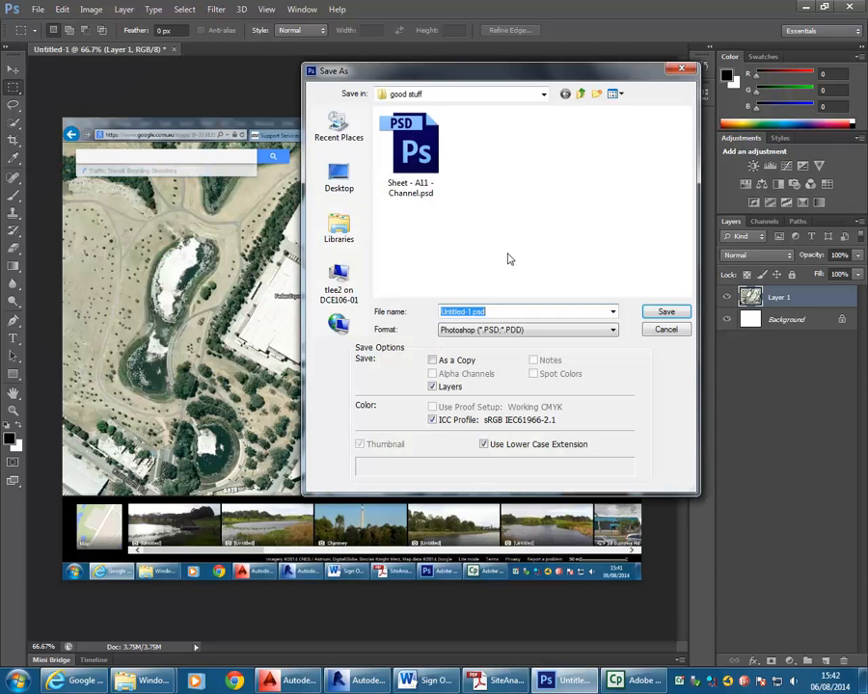
click(515, 94)
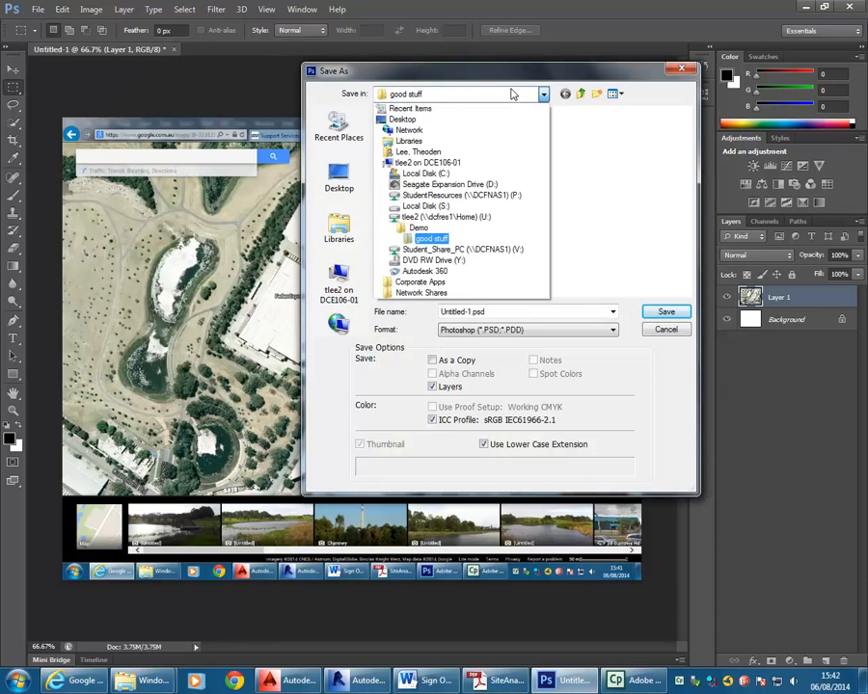
click(471, 220)
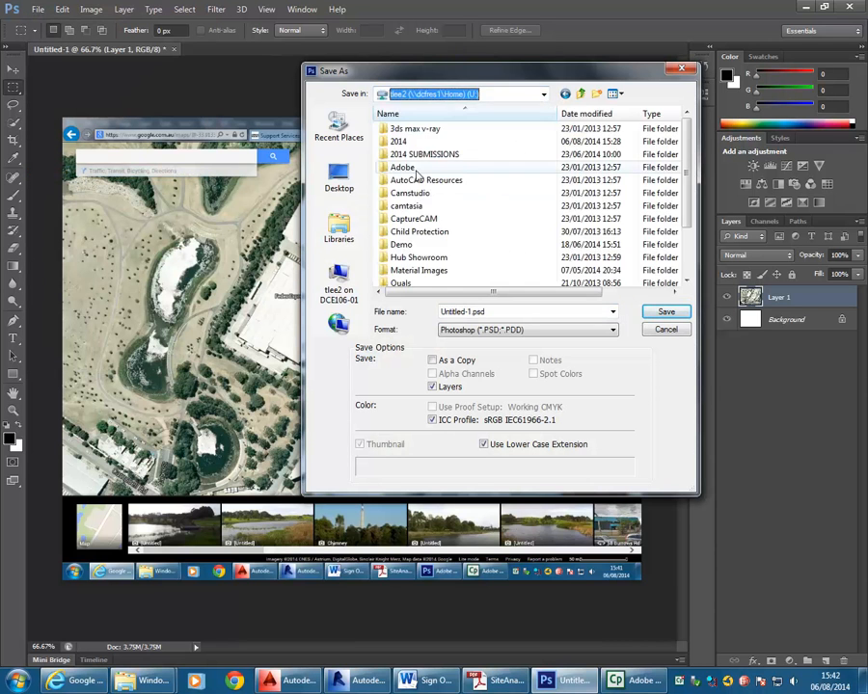
click(543, 94)
click(494, 192)
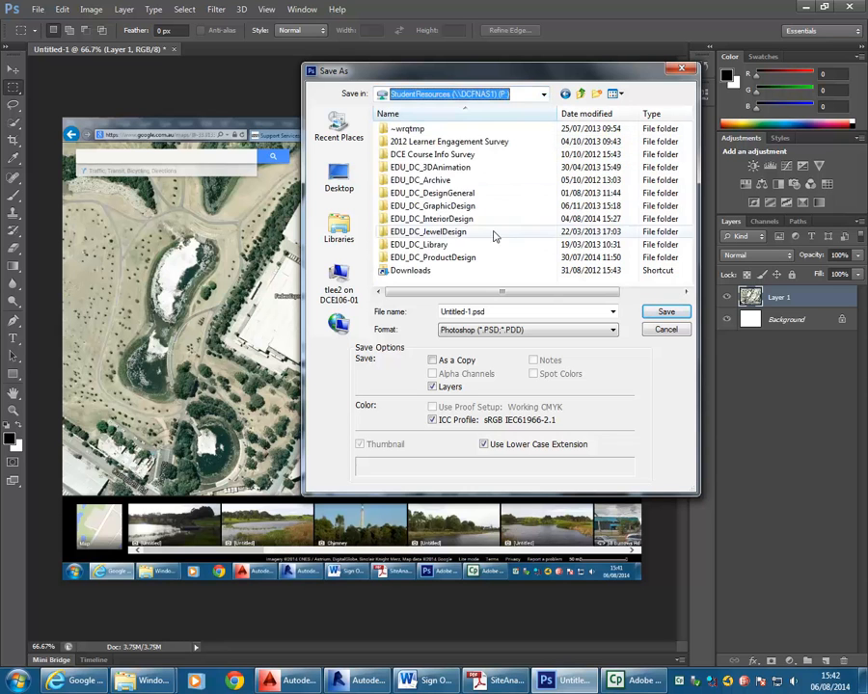
double_click(468, 219)
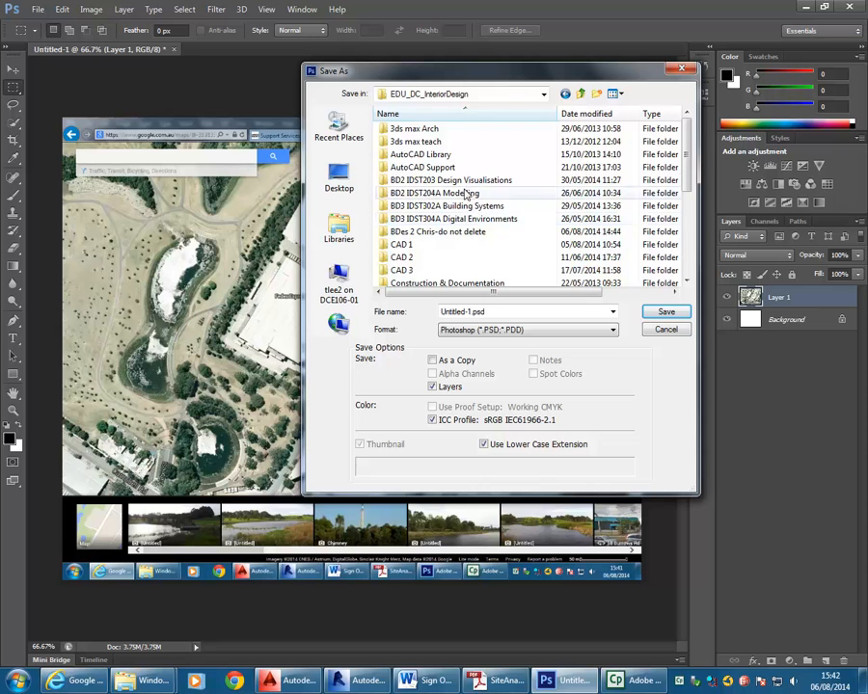
click(457, 195)
double_click(458, 195)
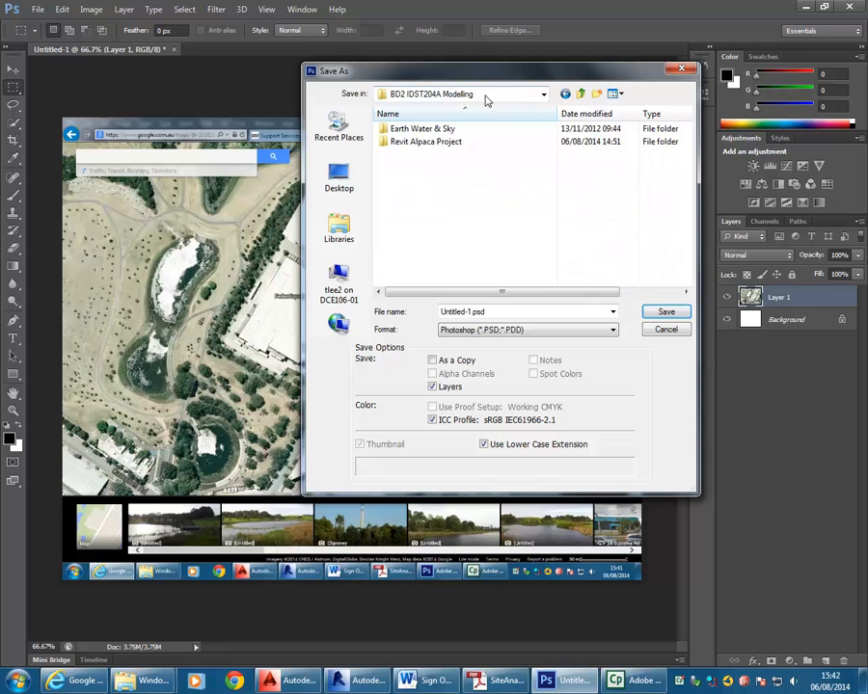
double_click(415, 143)
Step: Save the map image as a JPEG named Euston-Rd-Sat-50m with maximum quality 11 and the Baseline ("Standard") format option
click(536, 330)
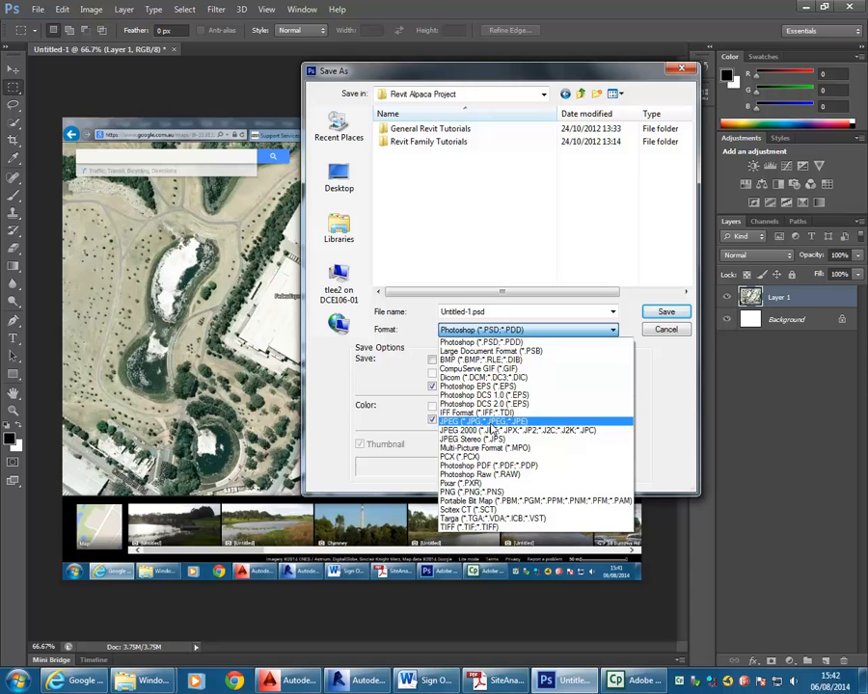
click(490, 424)
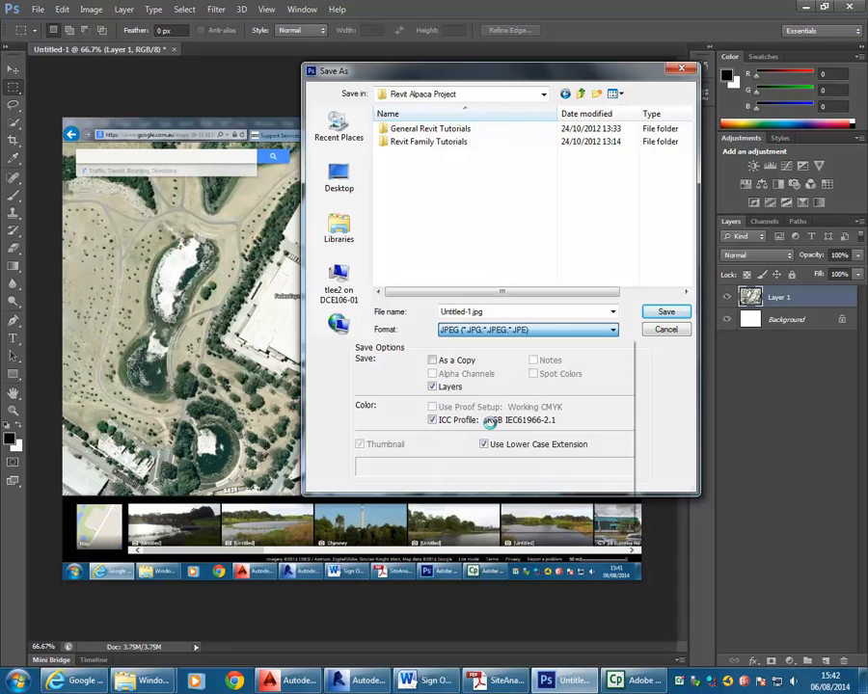
click(495, 312)
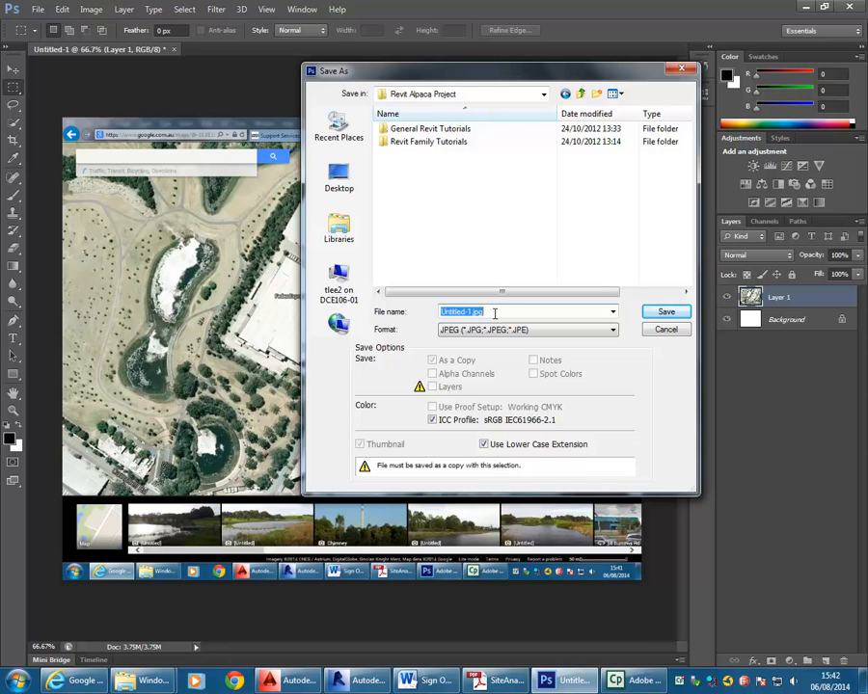
text(Euston-Rd-Sat-50m)
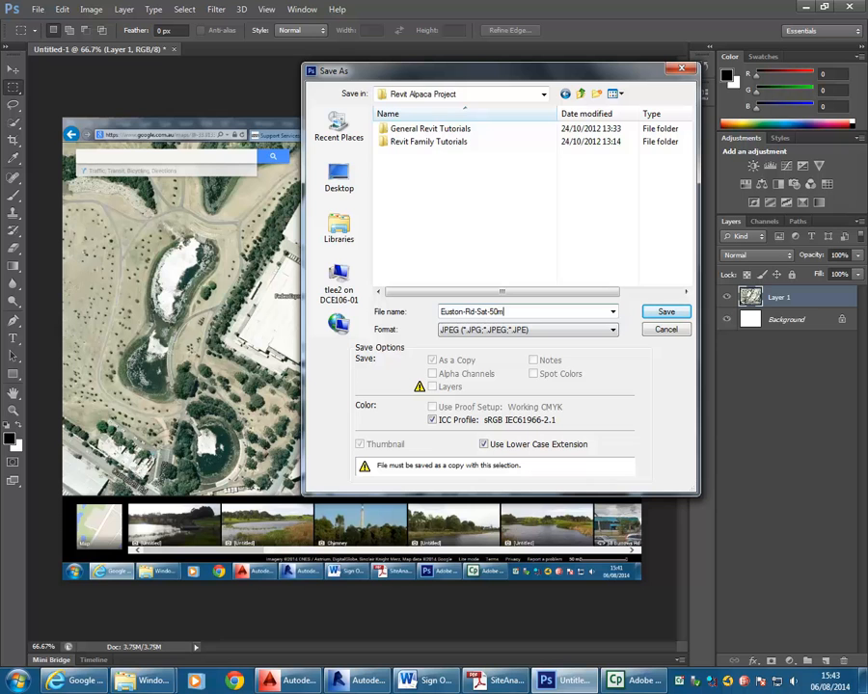
click(664, 313)
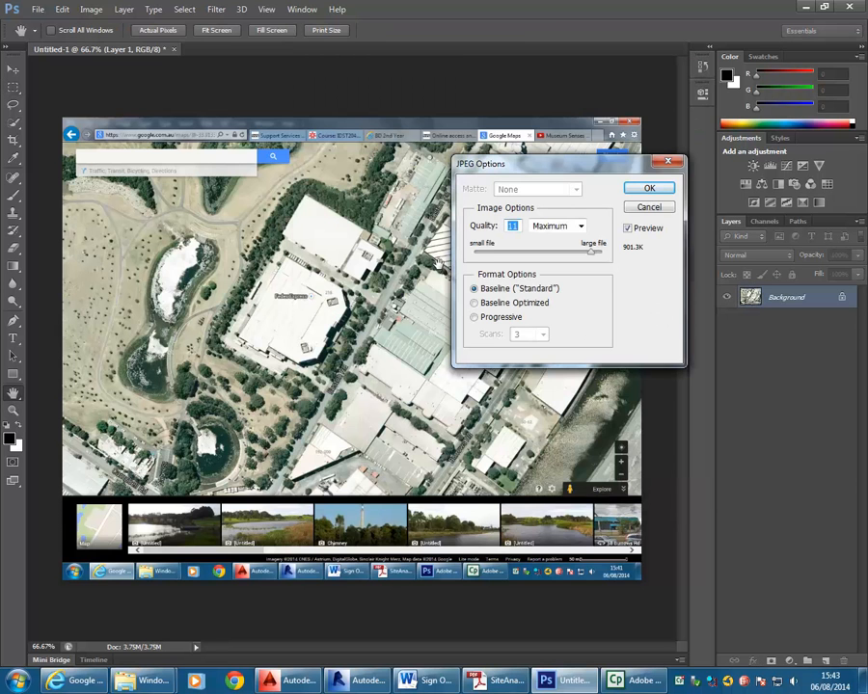
click(643, 193)
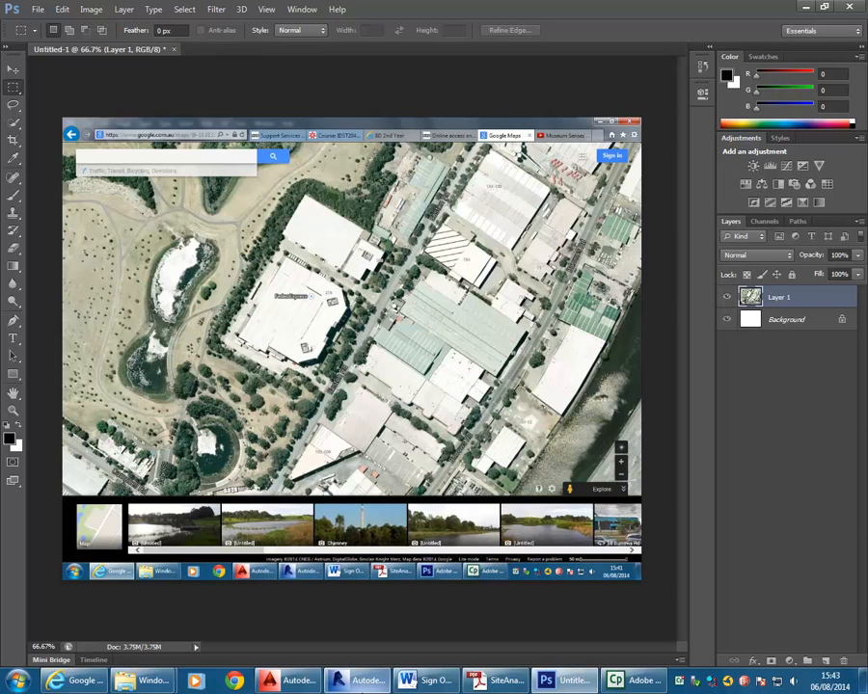
Step: Switch to Revit and create a new project from the Architectural Template
click(359, 681)
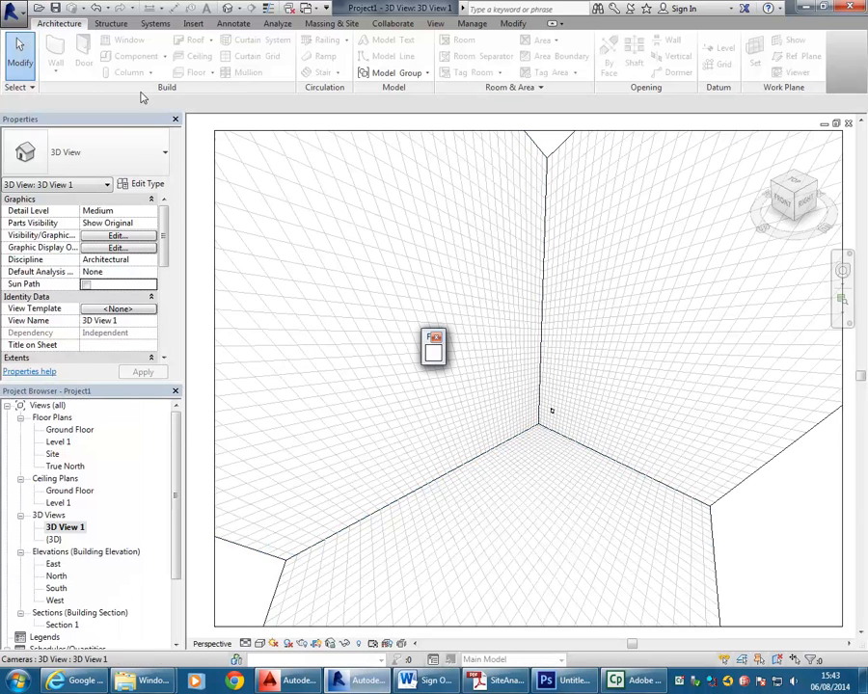
click(12, 9)
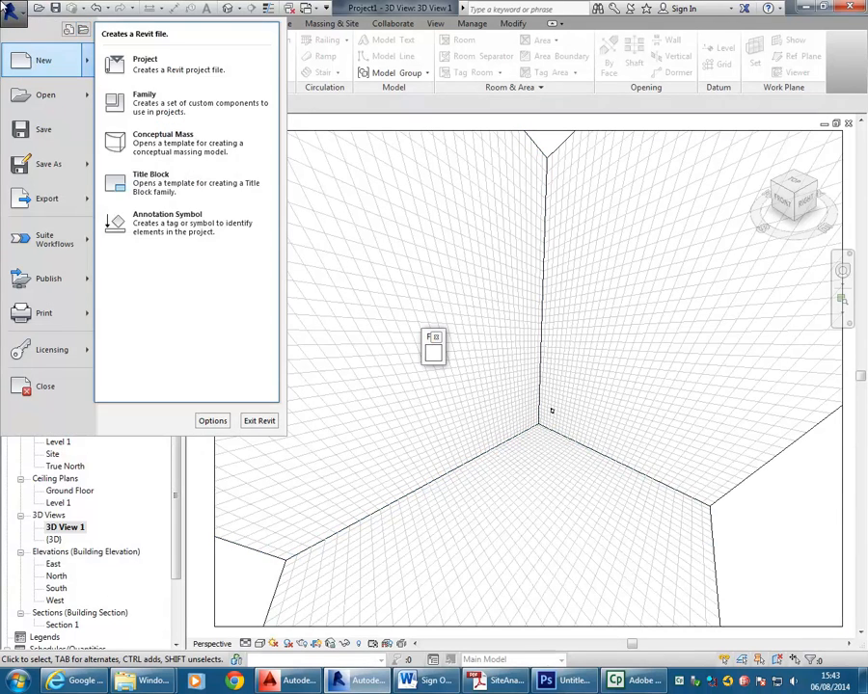
click(25, 62)
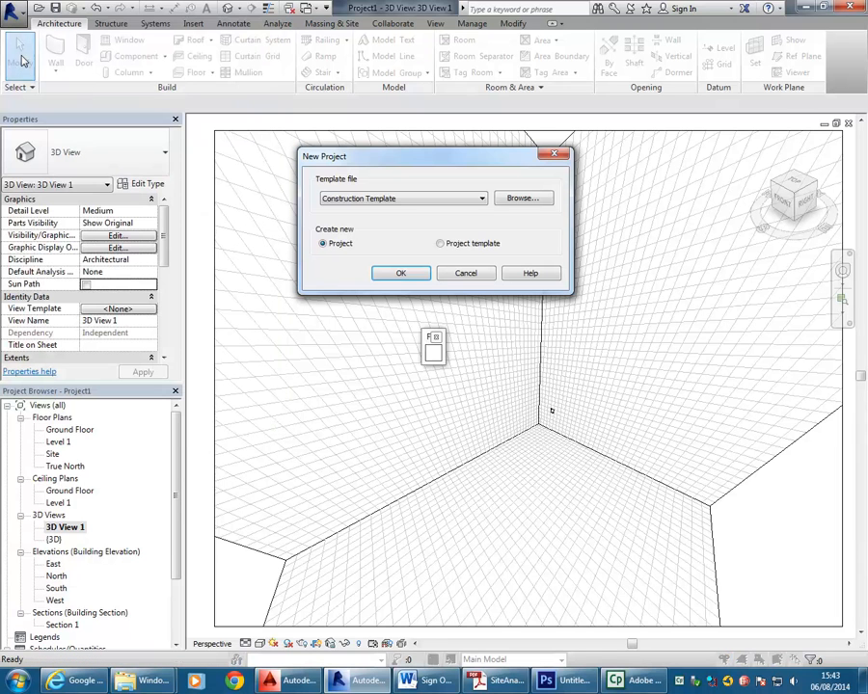
click(449, 199)
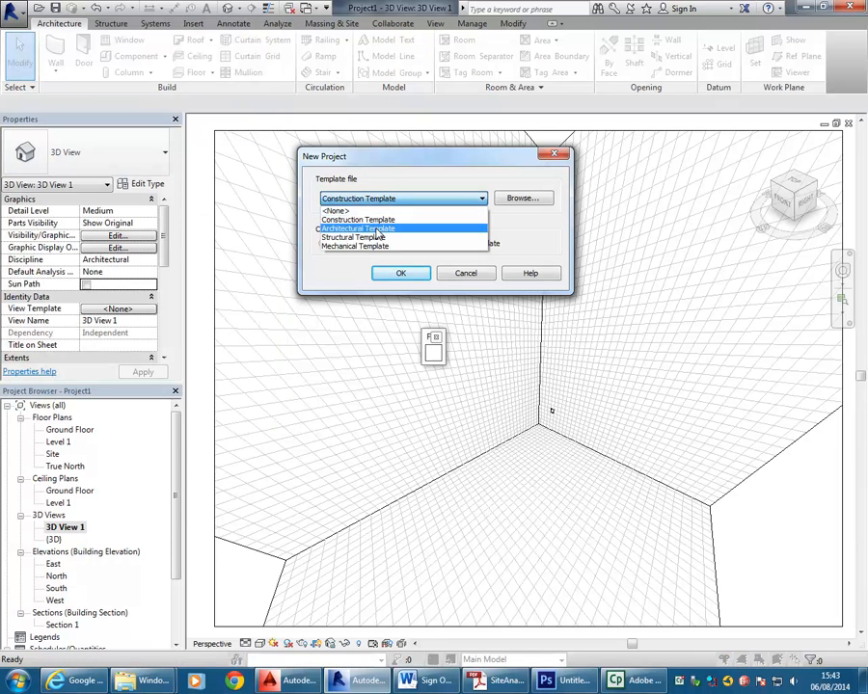
click(375, 232)
click(400, 273)
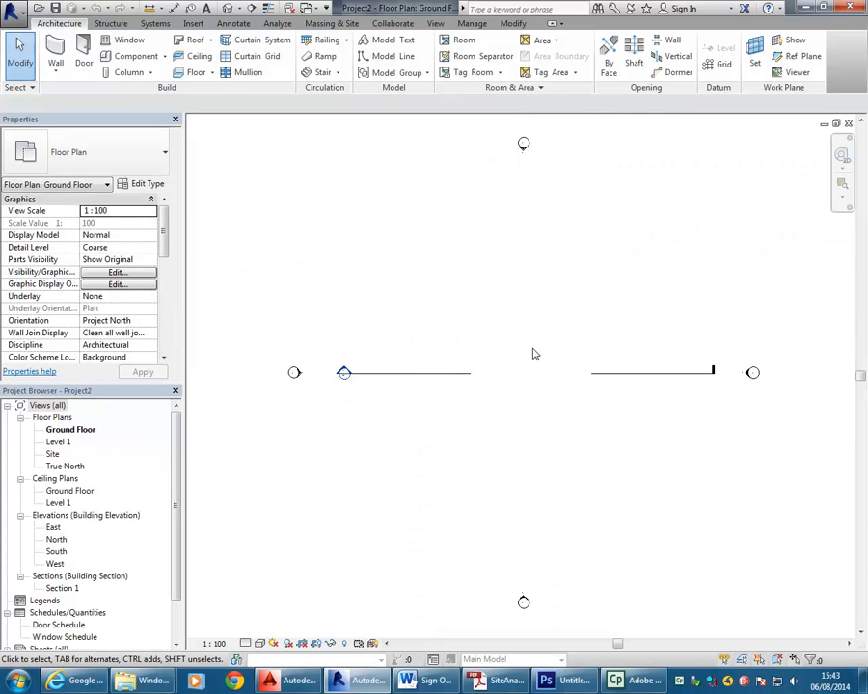
middle_drag(430, 285, 415, 278)
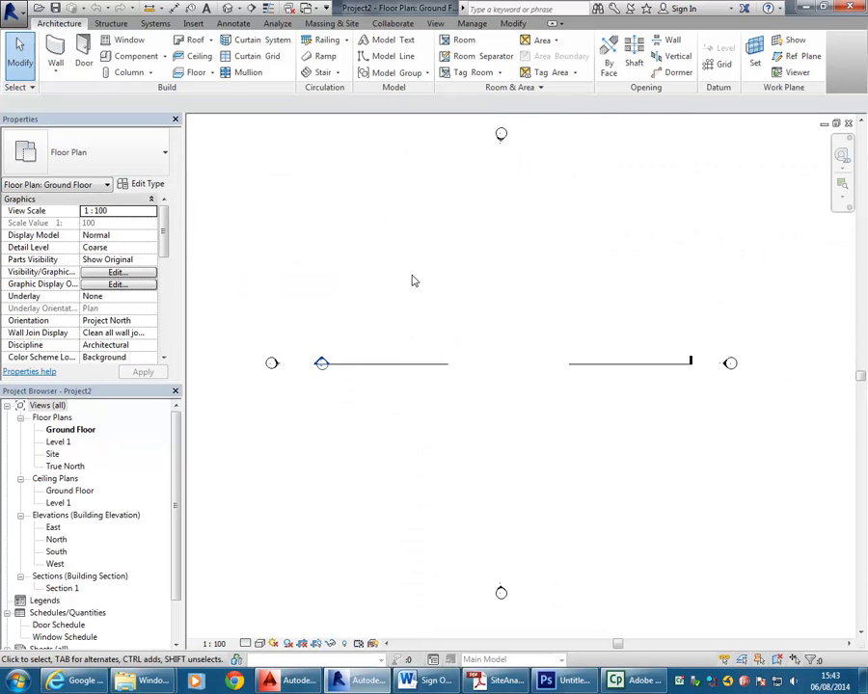
Step: Switch to AutoCAD, select the whole ground floor plan including the large adjoining rectangle, and start Write Block
click(288, 680)
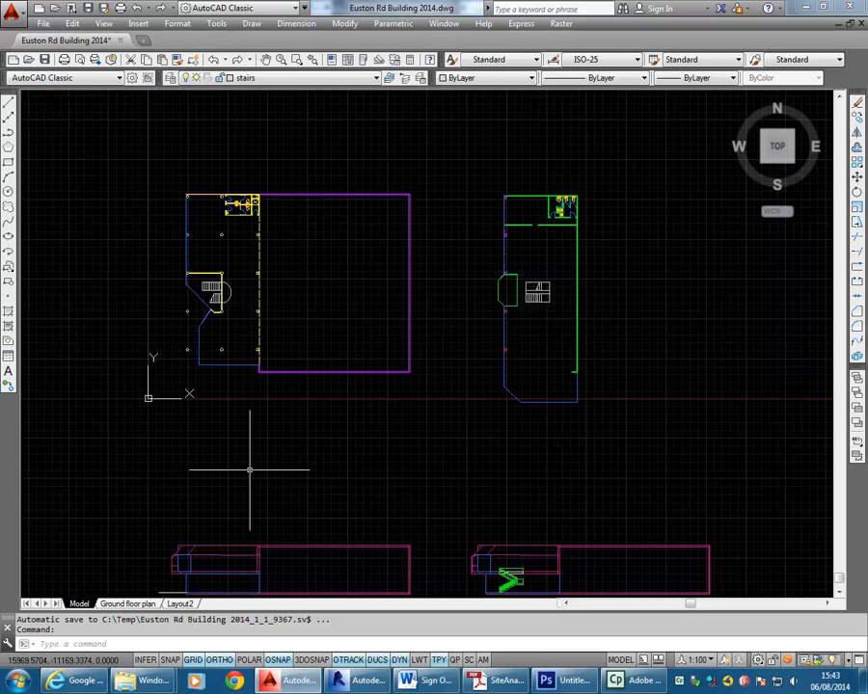
scroll(183, 174, down, 3)
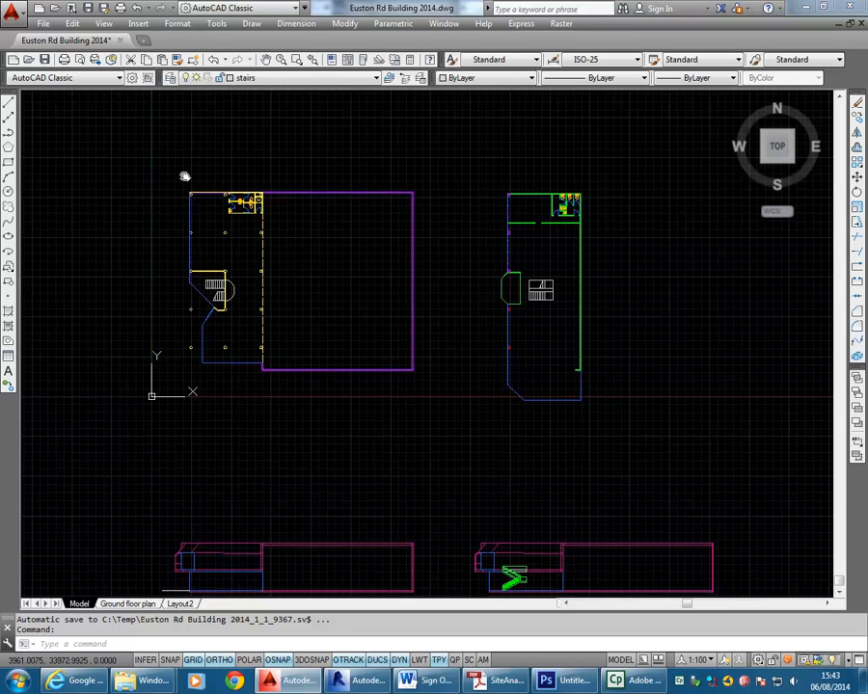
scroll(169, 212, up, 3)
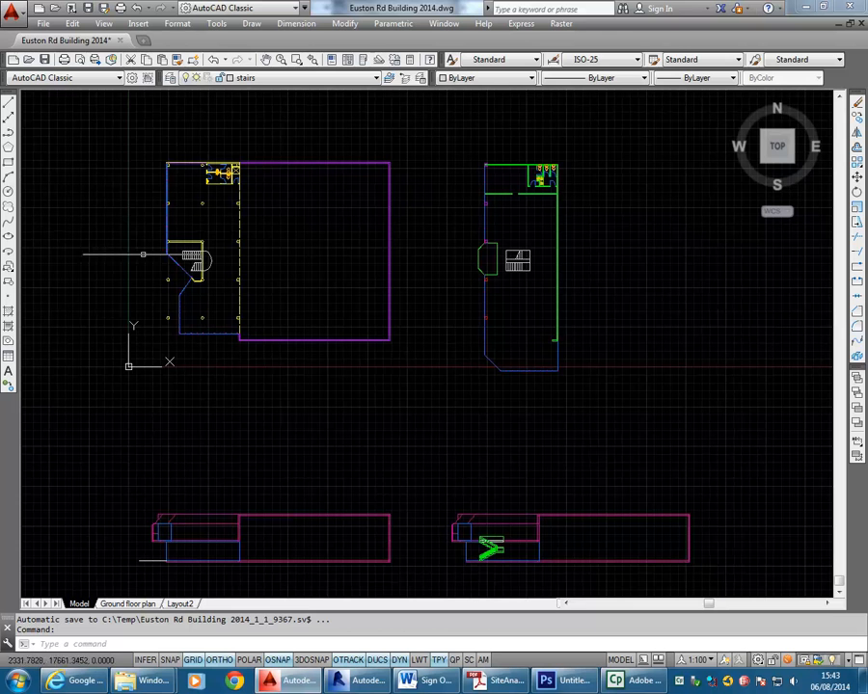
click(152, 140)
click(432, 374)
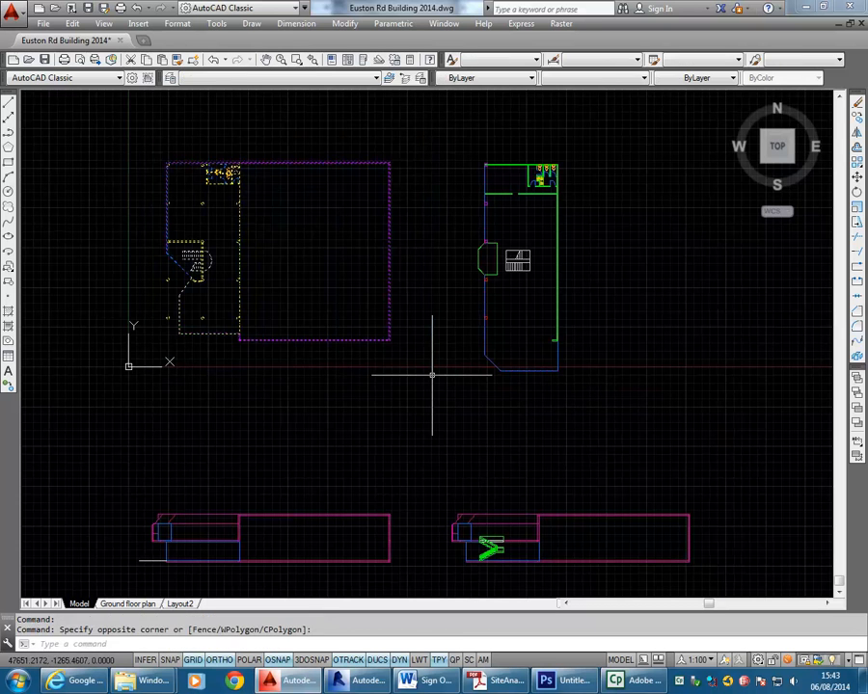
text(w)
key(Return)
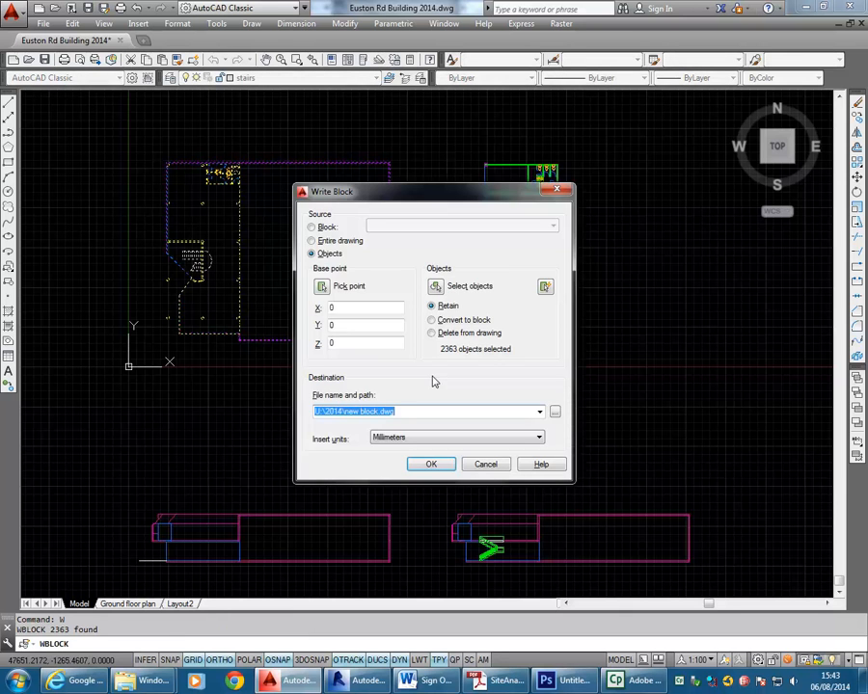
Step: Write the selected plan to a drawing named Euston-Rd-Ground in 2014, BD2 ID204A, IDST204A_Interior design modelling
click(554, 412)
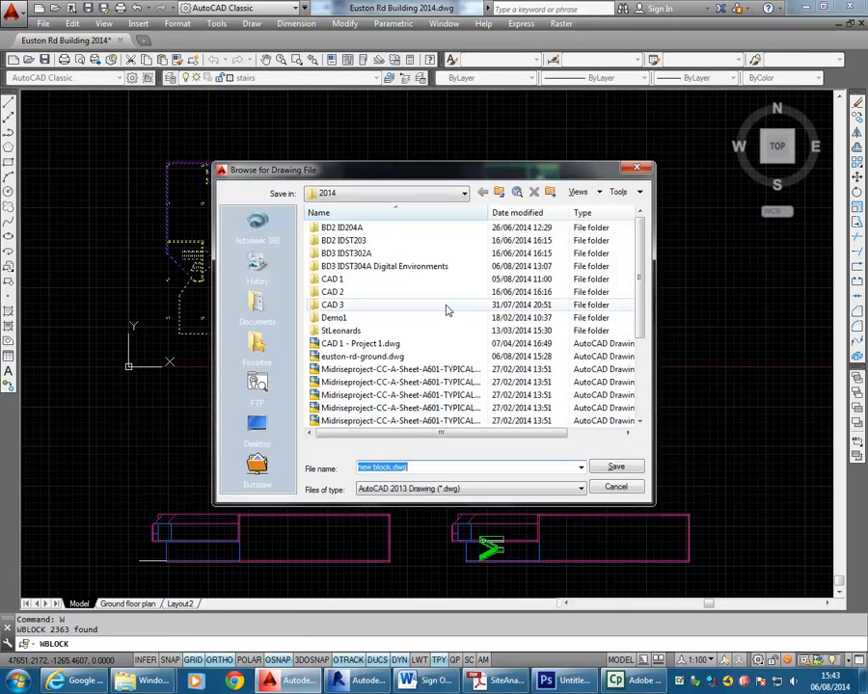
click(441, 198)
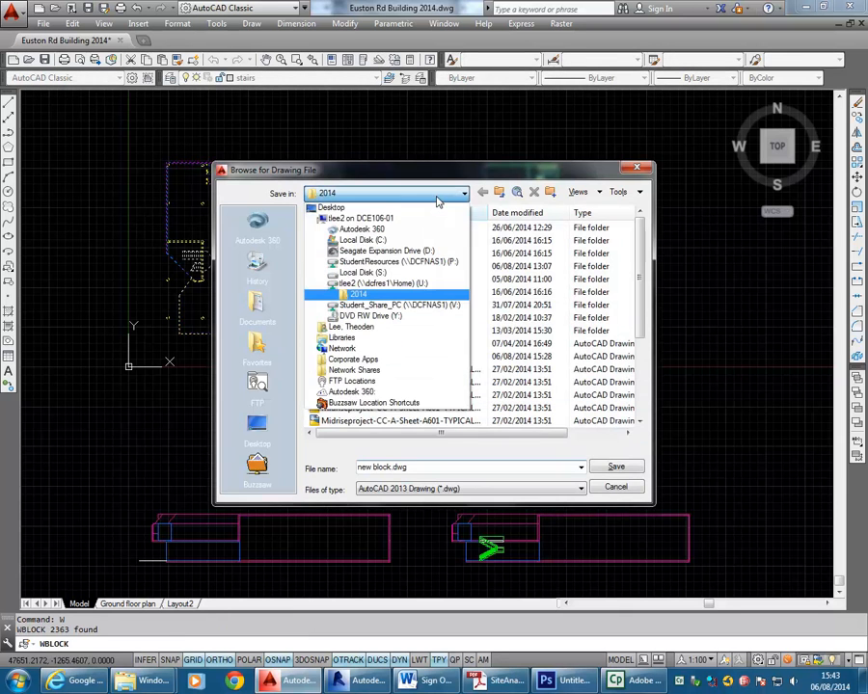
click(362, 293)
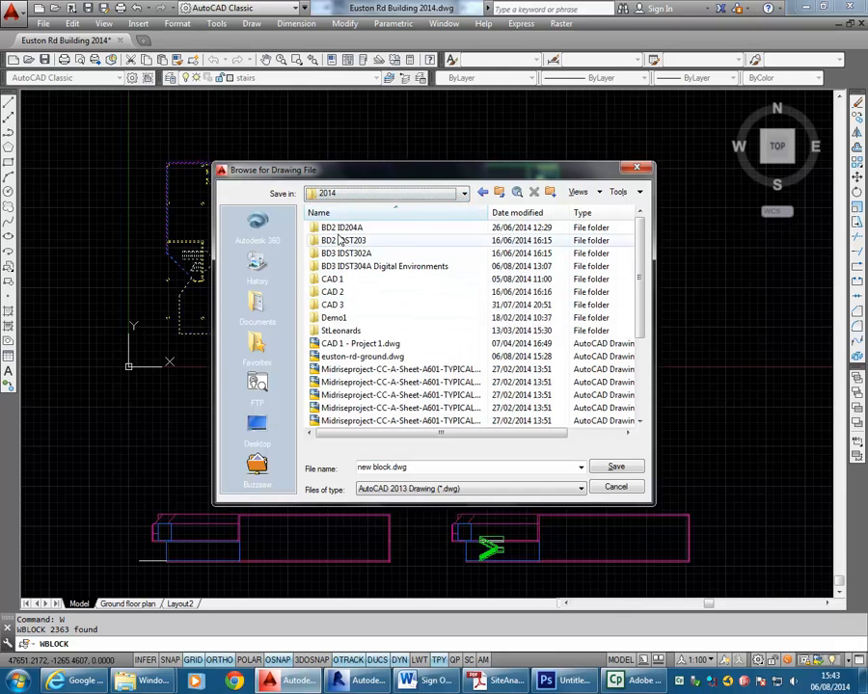
double_click(336, 229)
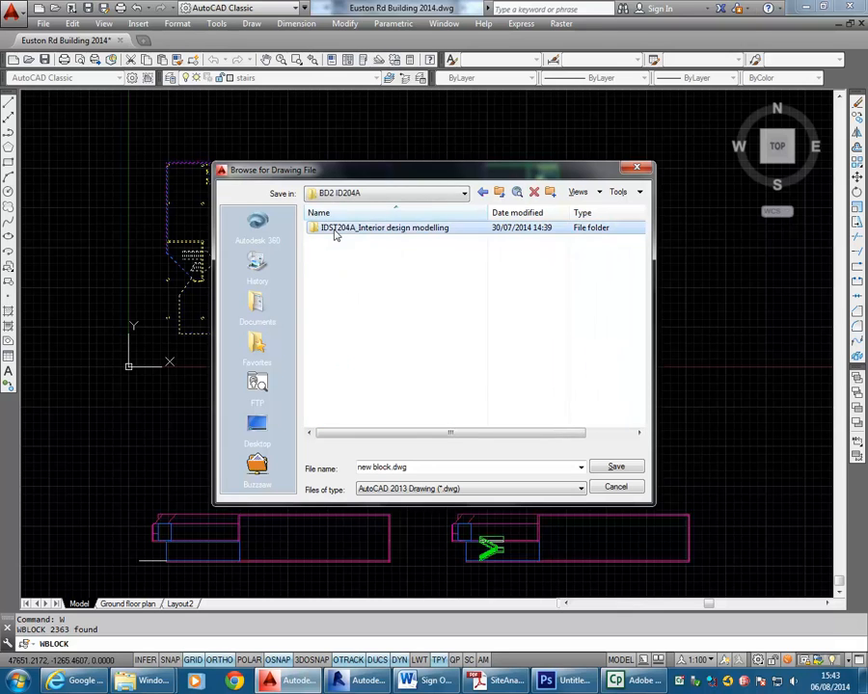
double_click(335, 230)
click(416, 469)
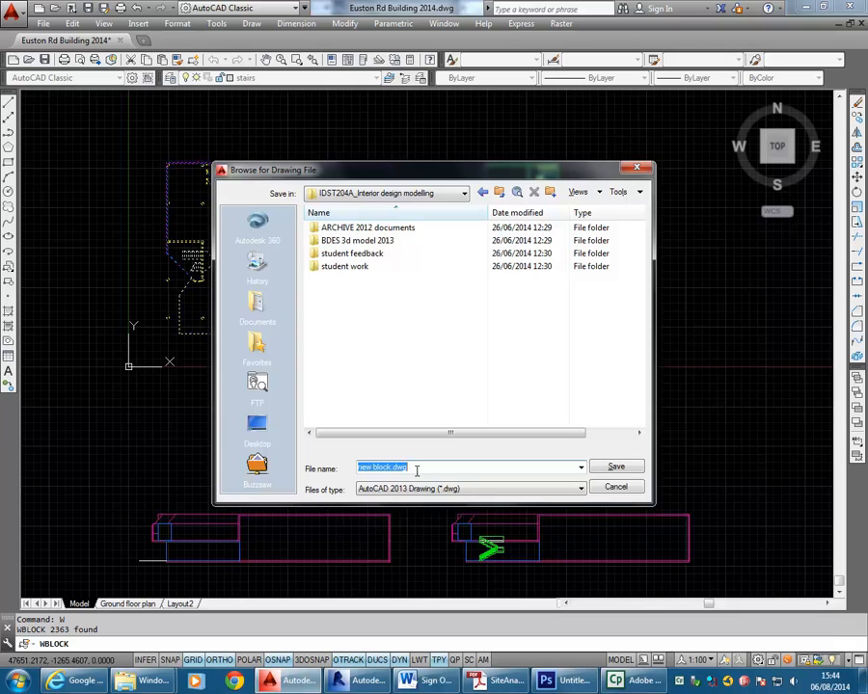
text(Euston-Rd-Ground)
click(617, 468)
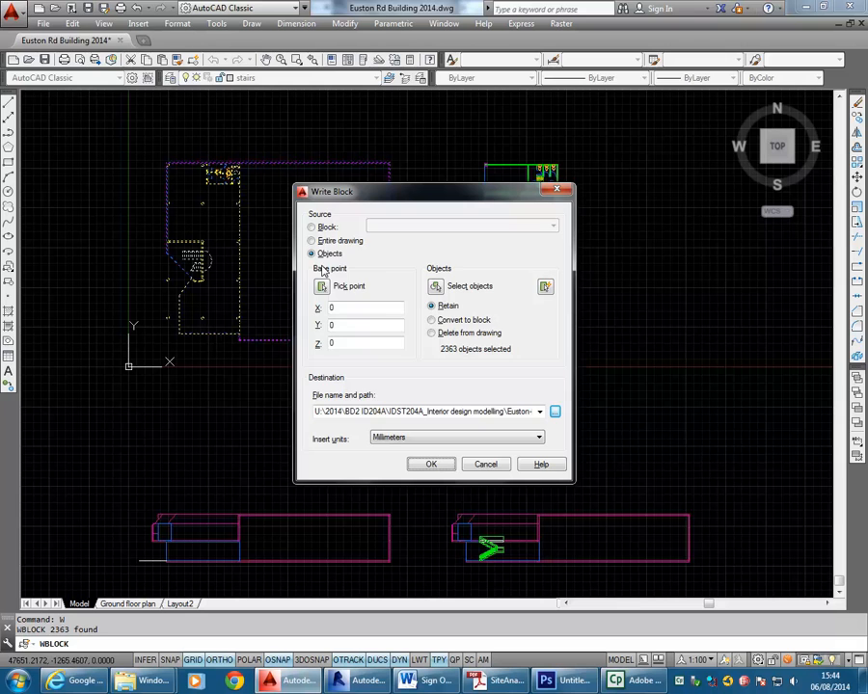
click(431, 464)
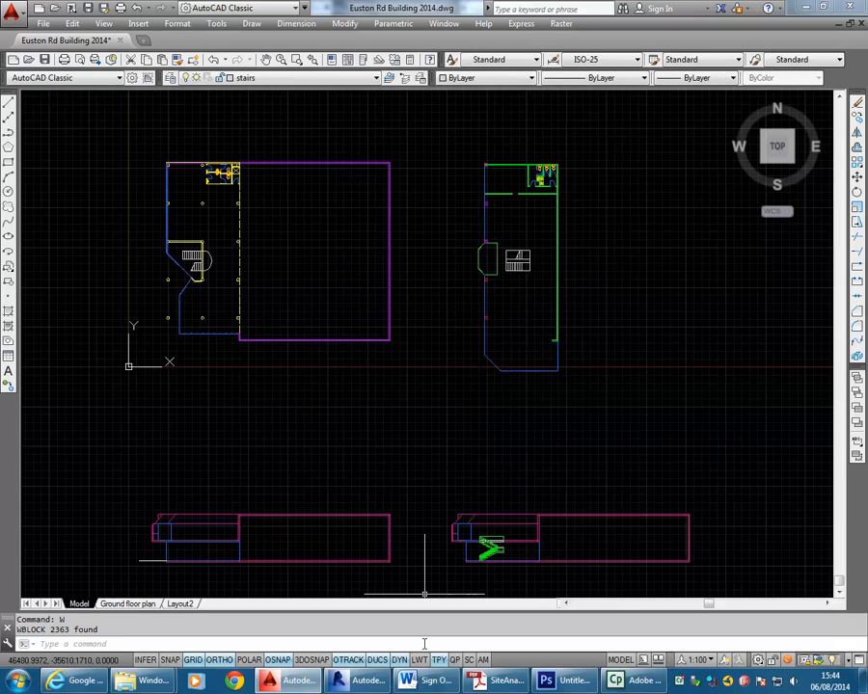
Step: Switch back to Revit and duplicate the Ground Floor floor plan view without detailing
click(349, 682)
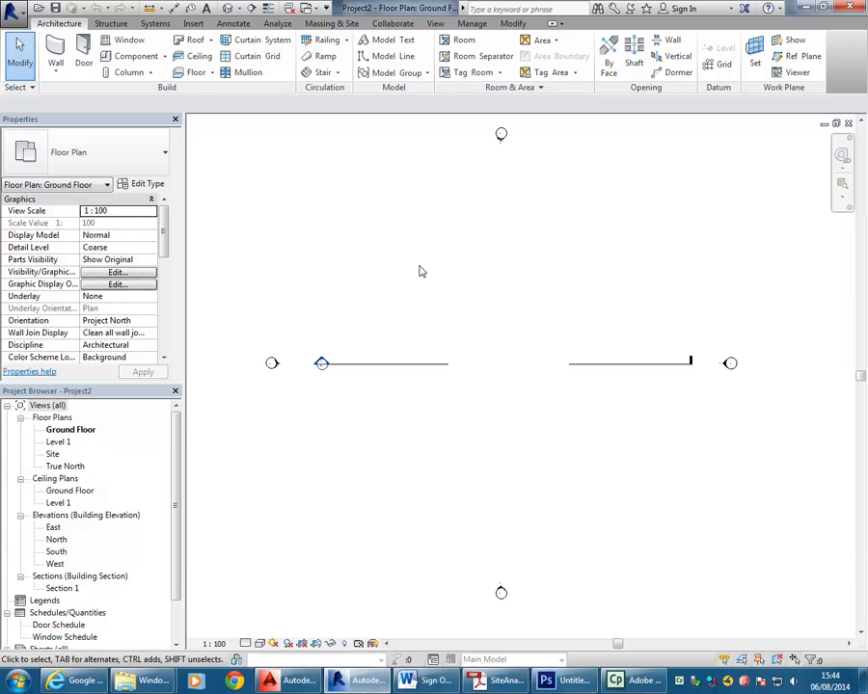
right_click(79, 434)
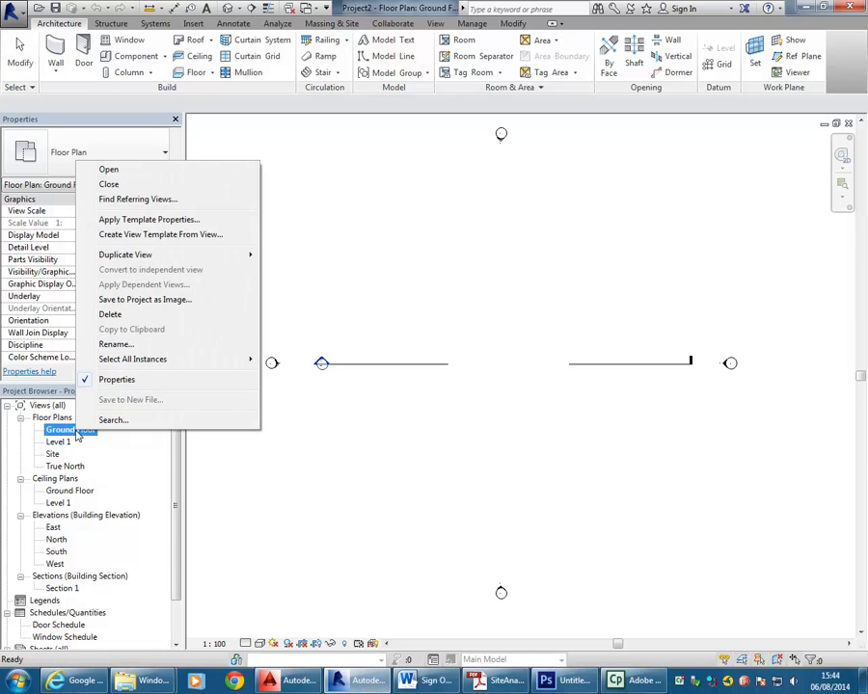
mouse_move(145, 255)
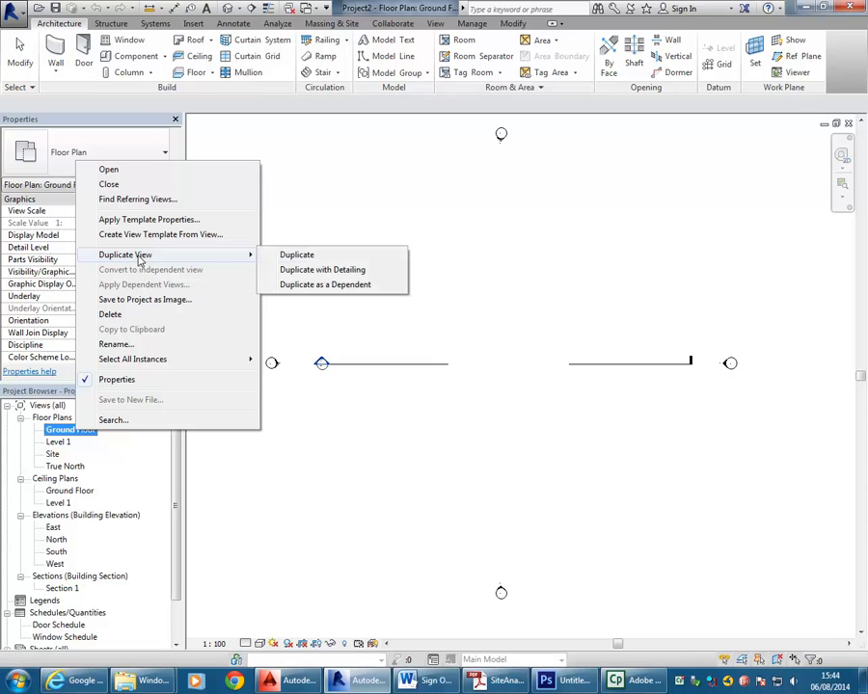
click(326, 260)
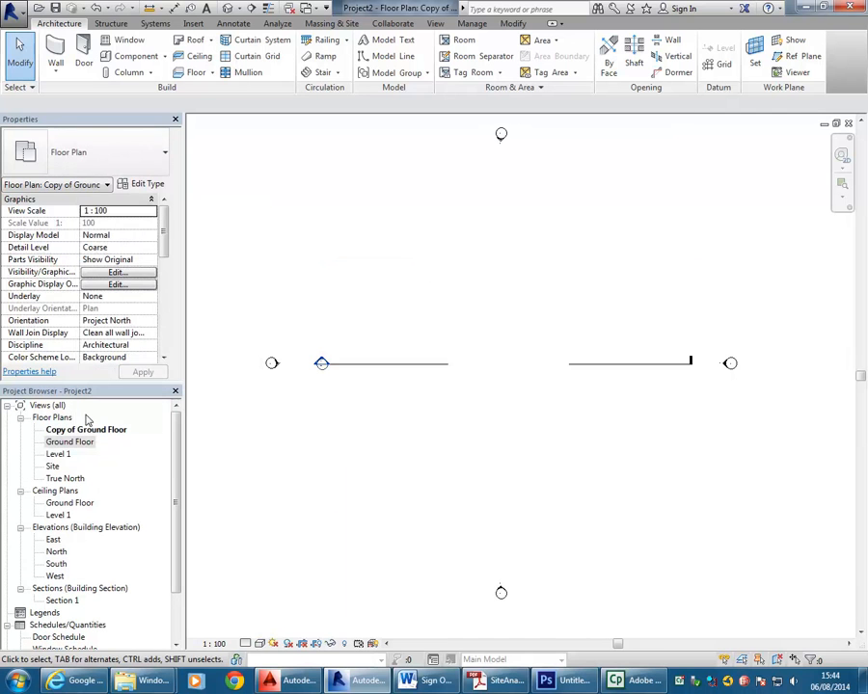
Step: Rename the duplicated floor plan view as Ground Floor w dwg
right_click(85, 429)
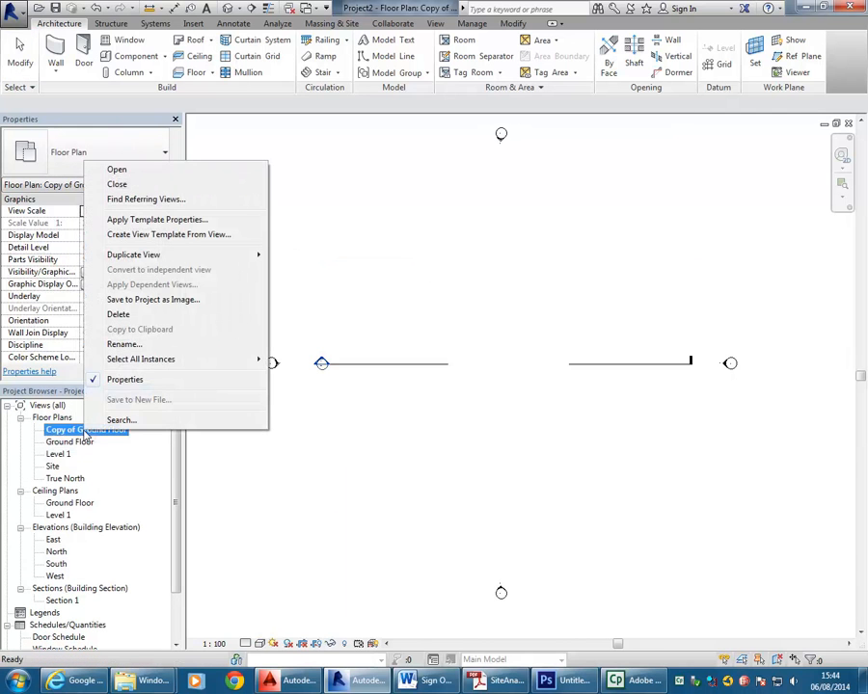
click(125, 344)
drag(342, 197, 246, 209)
key(Delete)
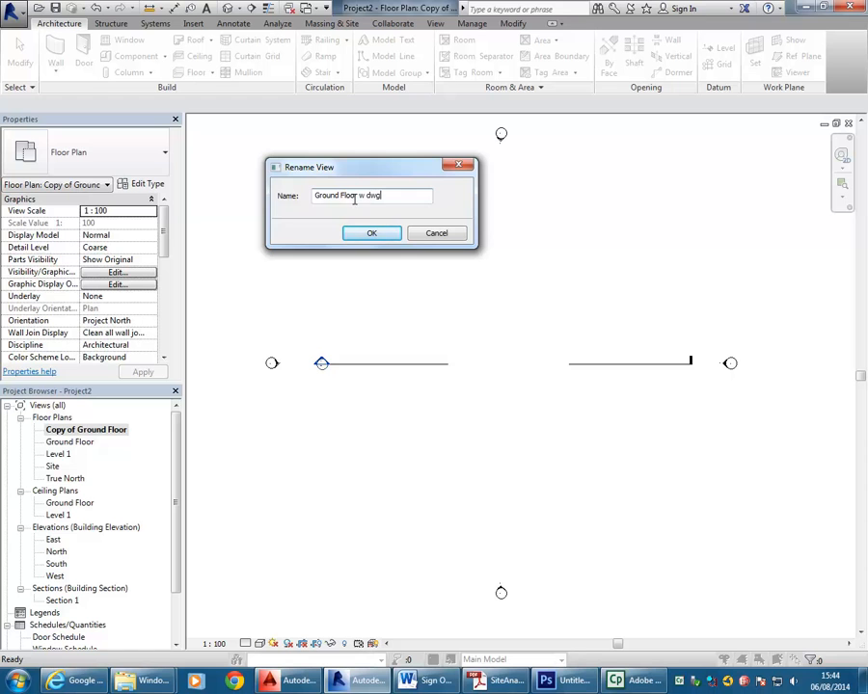
click(367, 233)
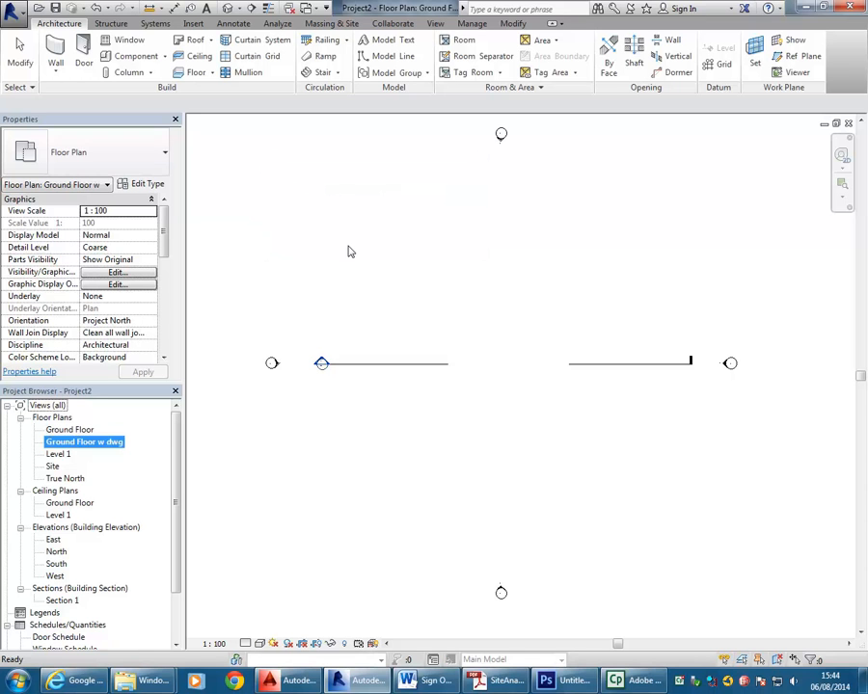
Step: Start a CAD import and choose Euston-Rd-Ground.dwg from drive U:, 2014, BD2 ID204A, IDST204A_Interior design modelling
click(192, 23)
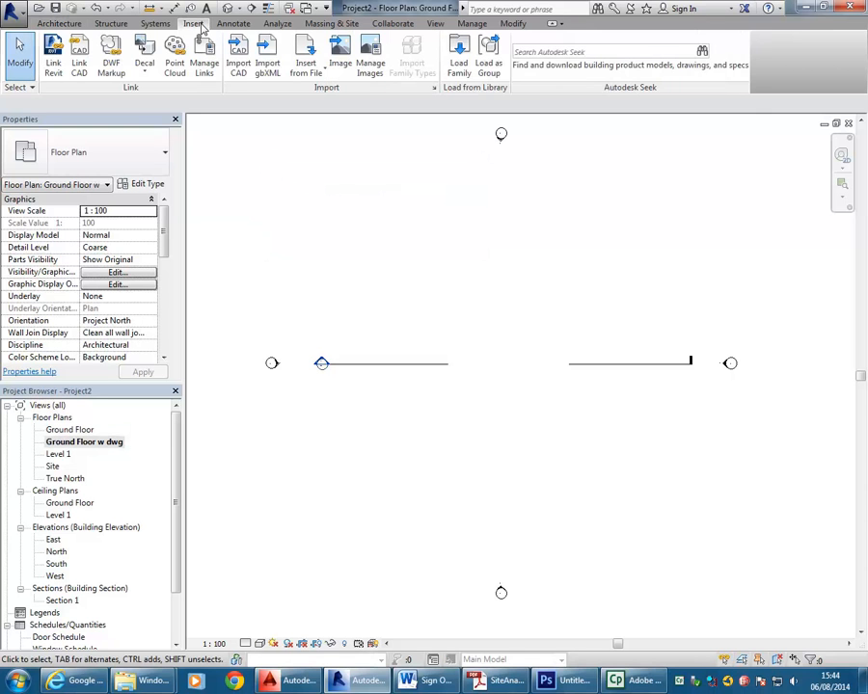
click(238, 59)
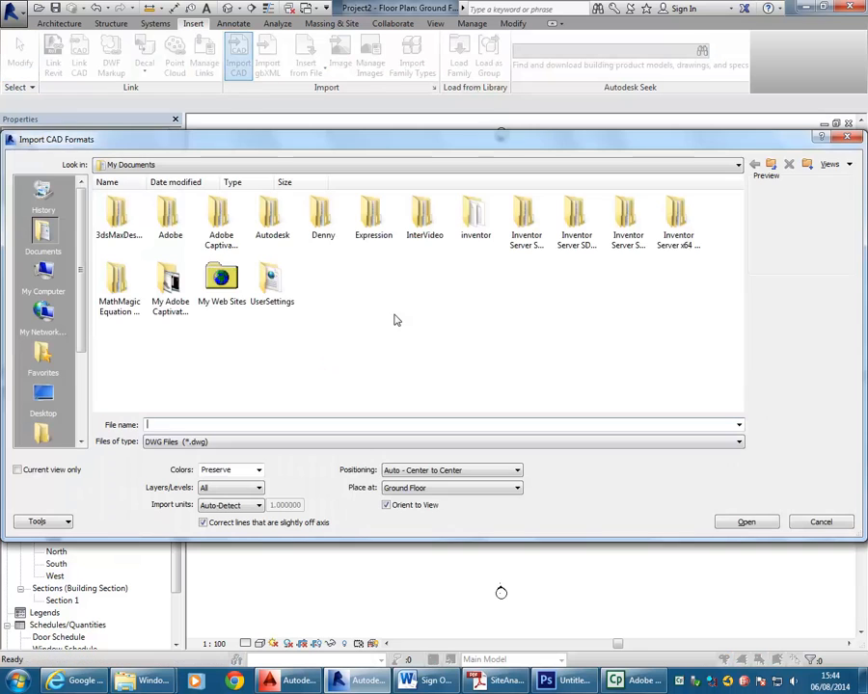
click(344, 165)
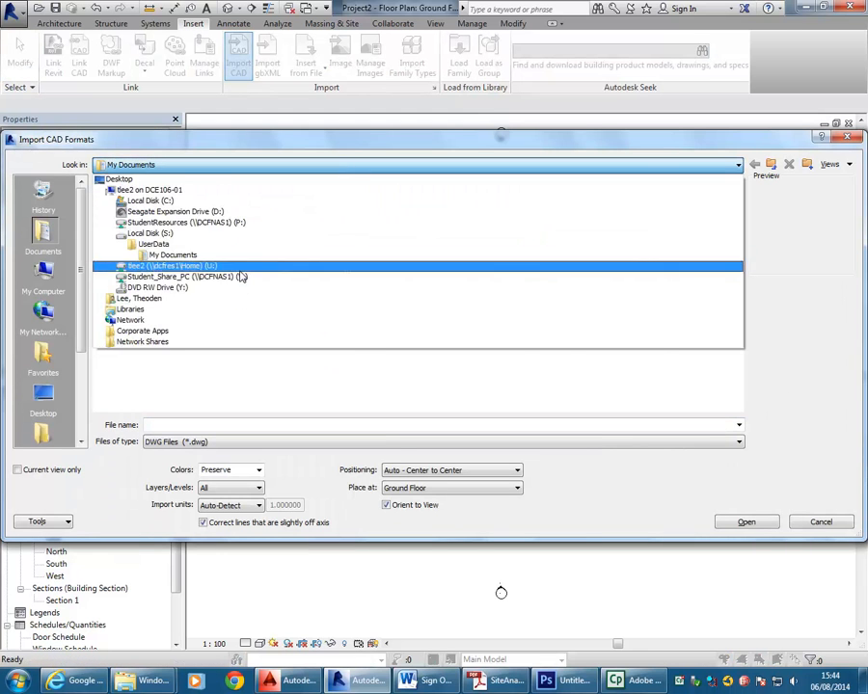
click(213, 269)
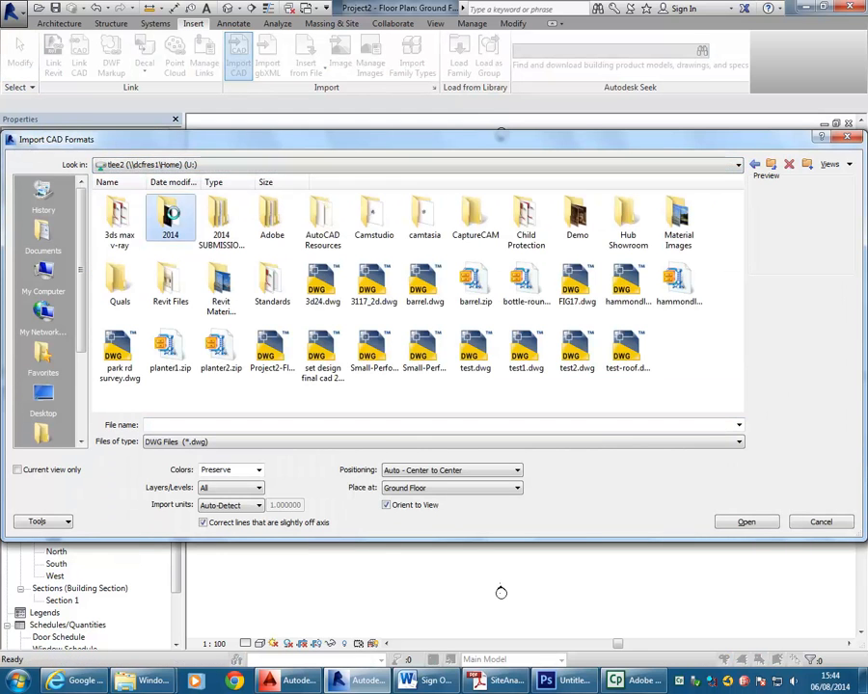
double_click(173, 214)
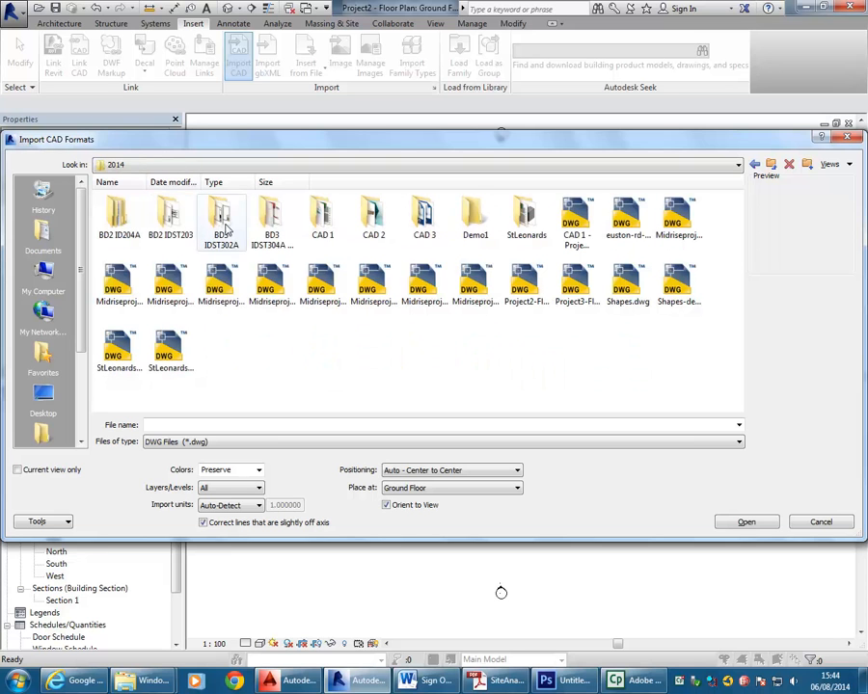
double_click(120, 220)
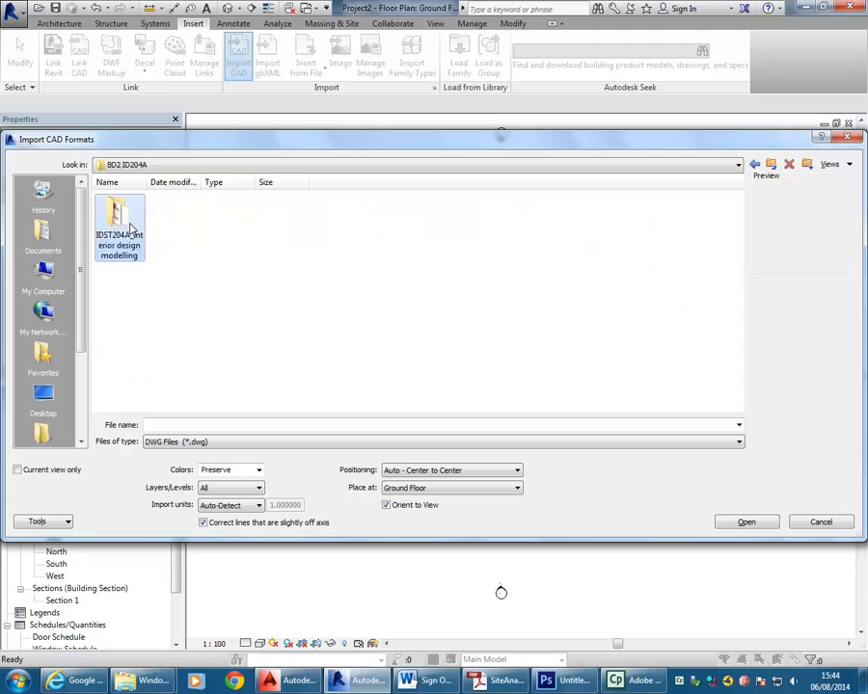
double_click(120, 223)
click(323, 226)
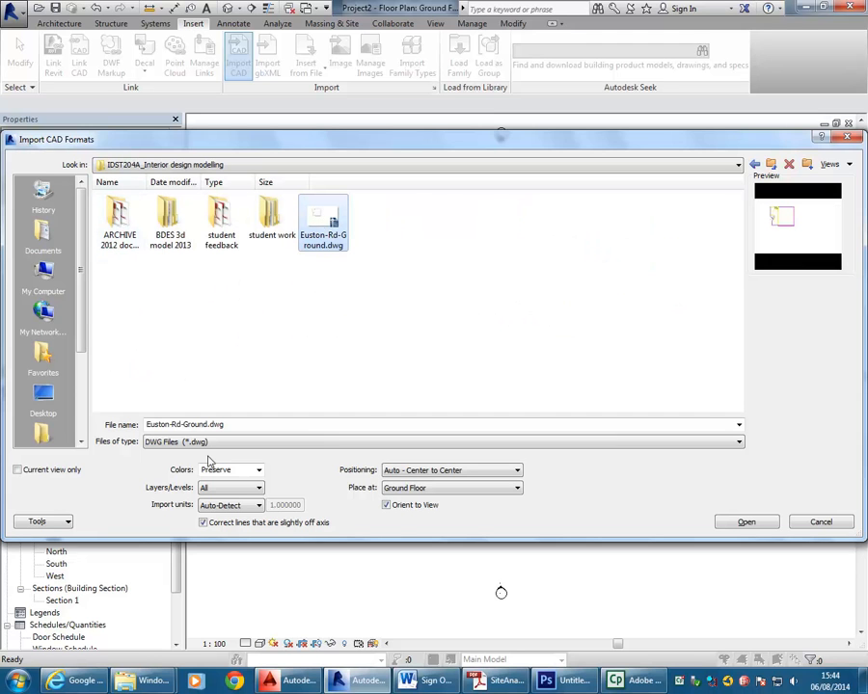
Step: Import the drawing into the current view only with import units set to millimeter, and return to the Revit plan view
click(17, 470)
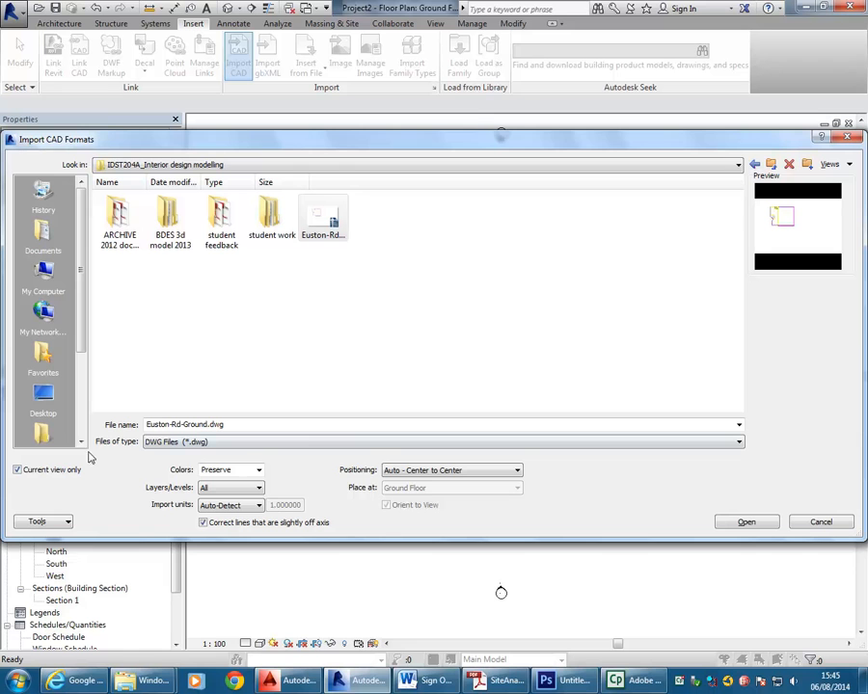
click(208, 501)
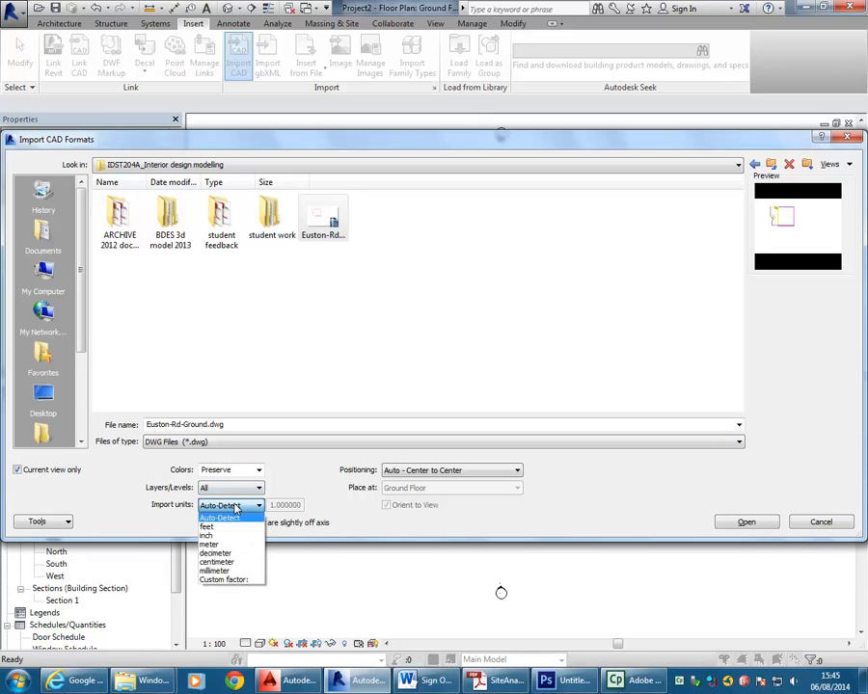
click(231, 573)
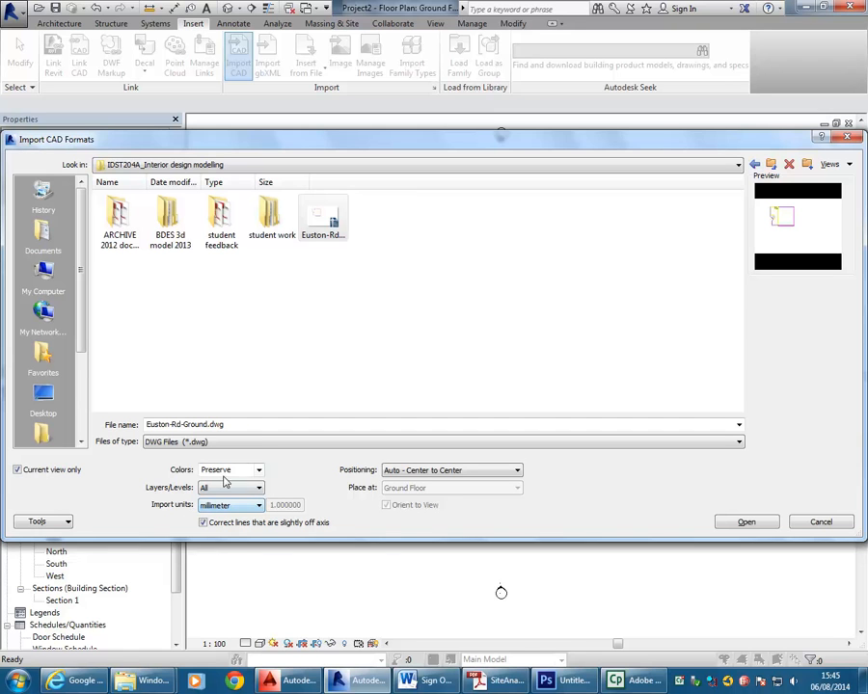
click(728, 525)
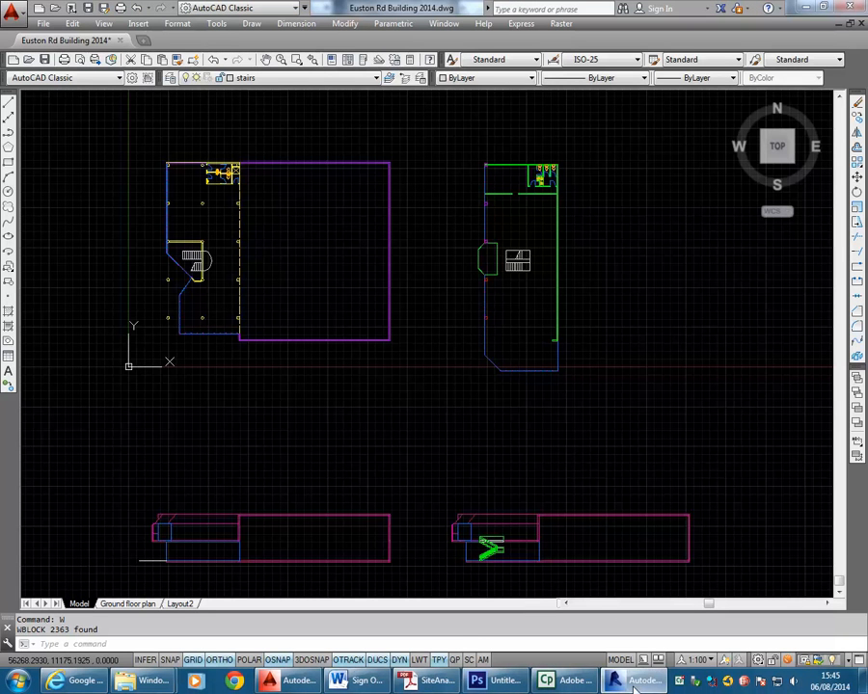
click(636, 683)
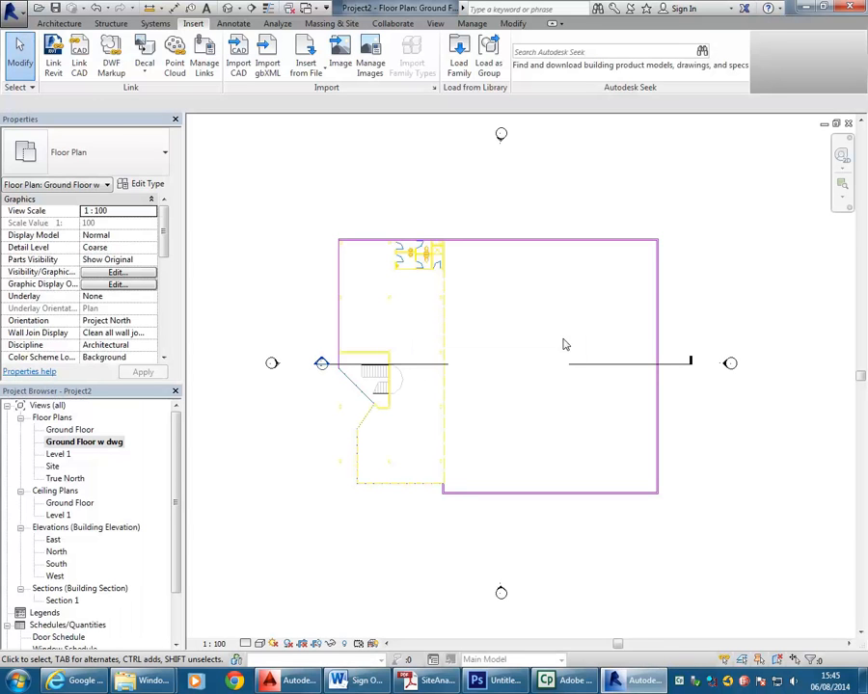
Step: Examine the imported floor plan as a single object and its position among the elevation markers
click(657, 455)
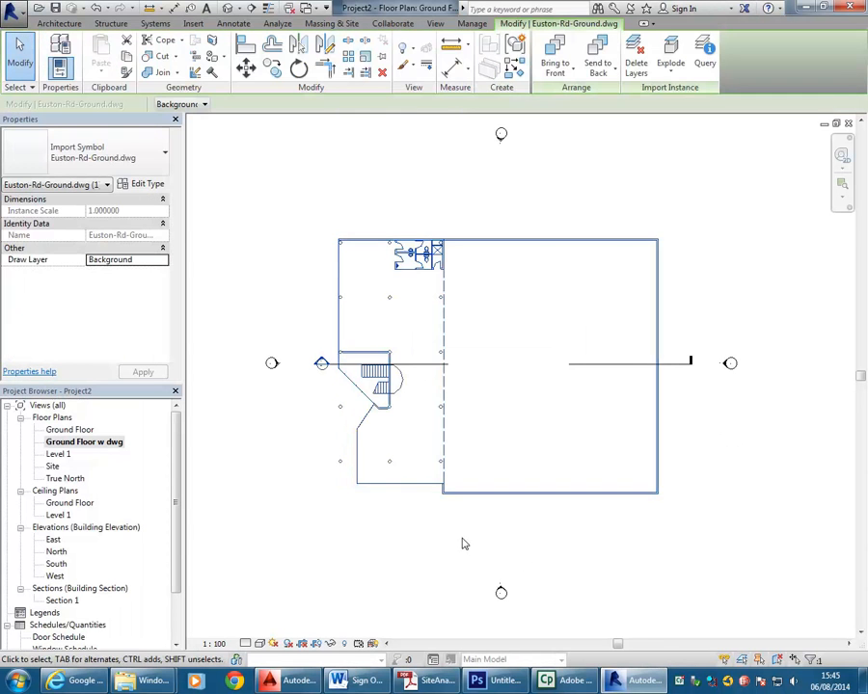
click(304, 269)
scroll(329, 261, up, 1)
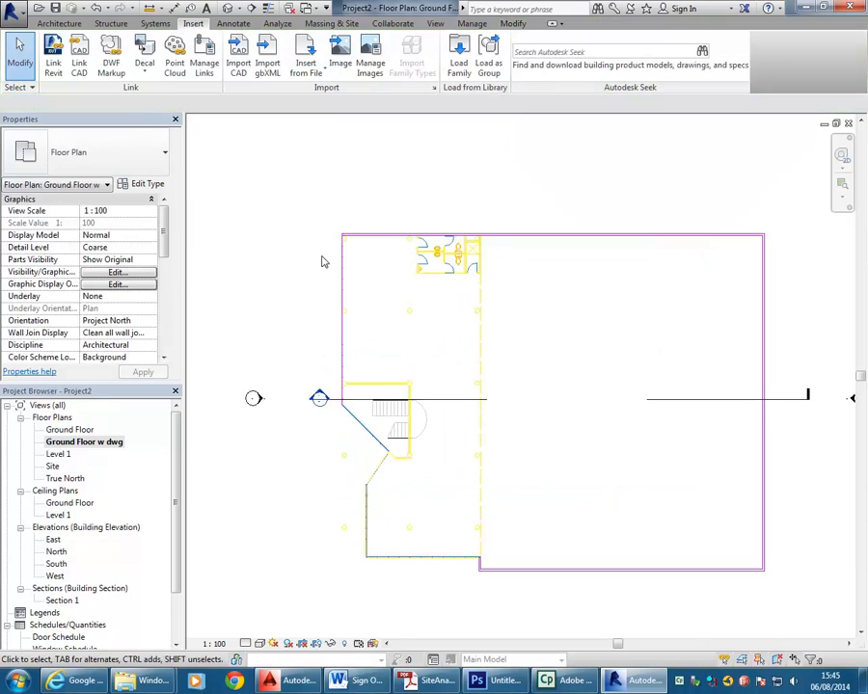
scroll(224, 320, down, 1)
middle_drag(333, 181, 323, 192)
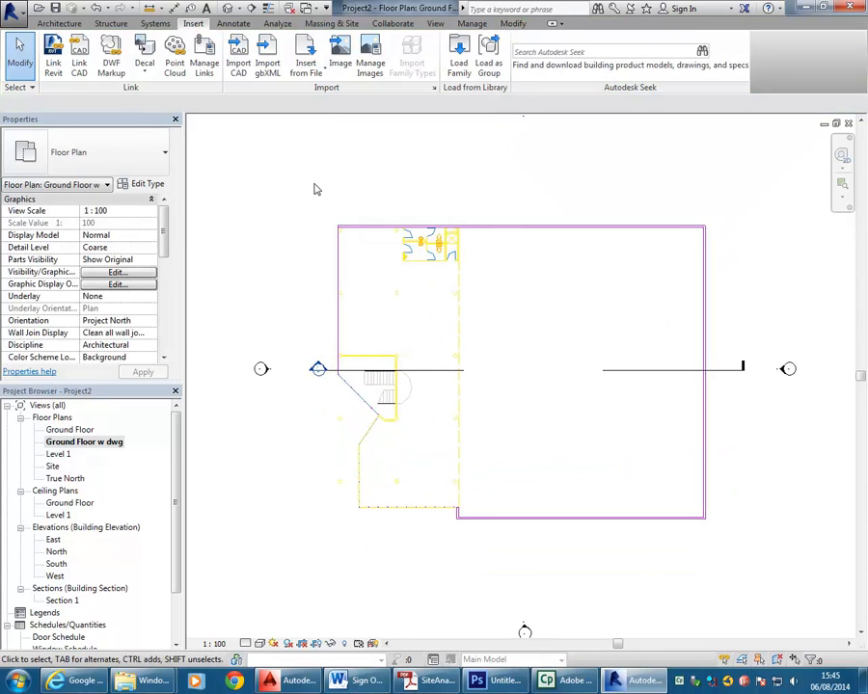
scroll(341, 171, up, 2)
scroll(340, 171, down, 2)
click(58, 24)
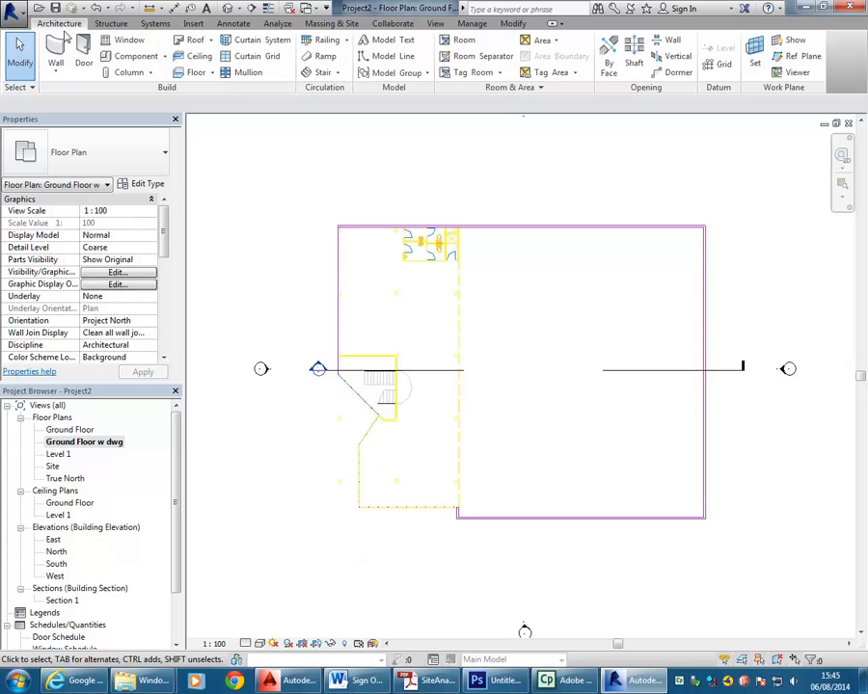
Step: Measure the thickness of the upper exterior wall in the imported drawing near its upper-left corner
middle_drag(321, 180, 321, 204)
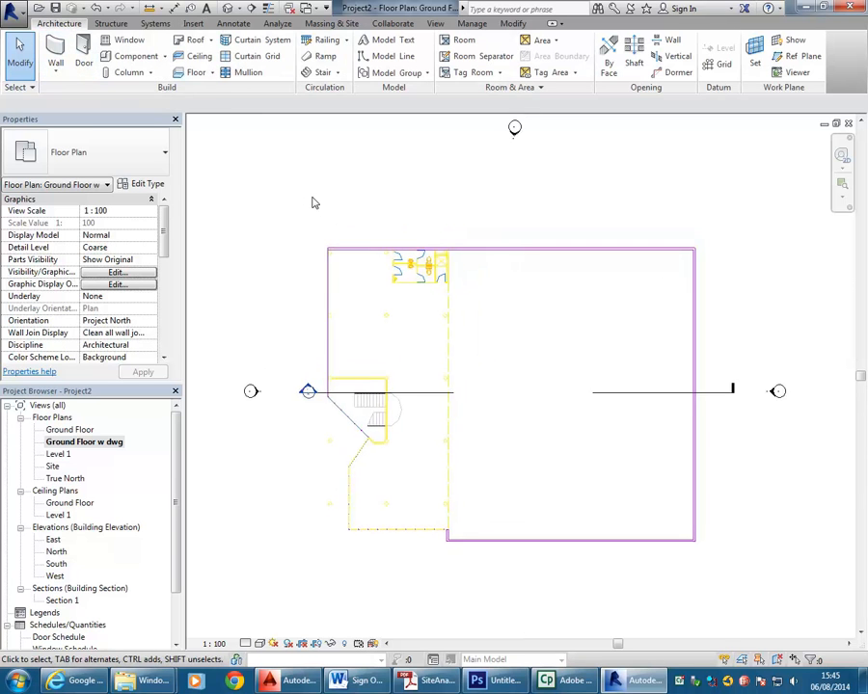
scroll(321, 204, up, 2)
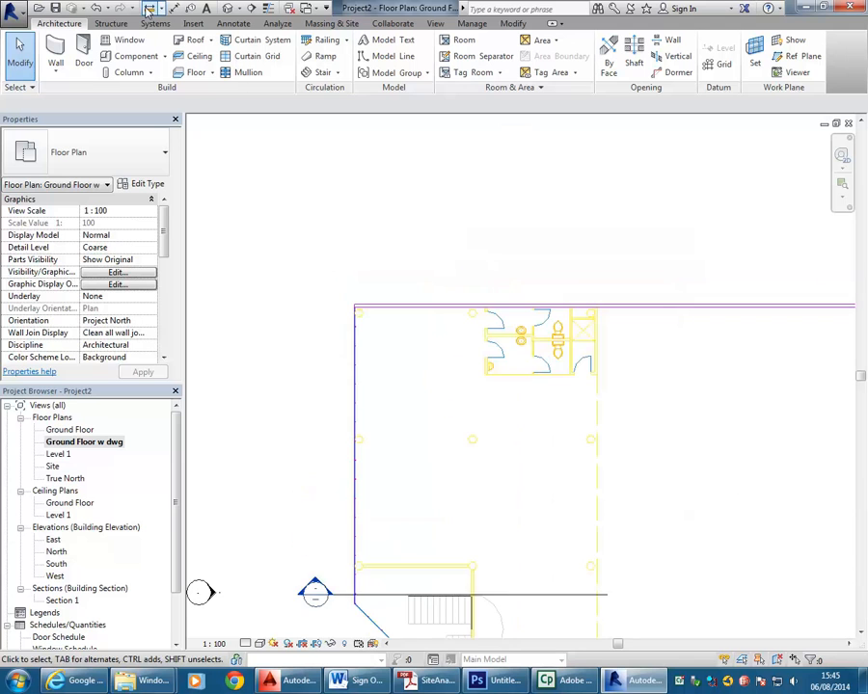
click(150, 6)
scroll(376, 313, up, 3)
scroll(362, 271, up, 4)
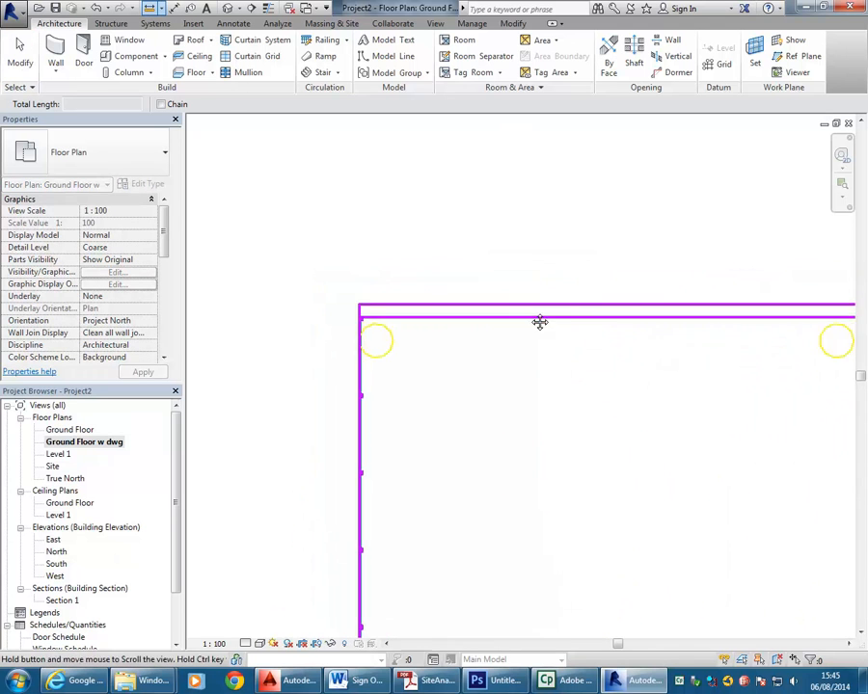
click(455, 334)
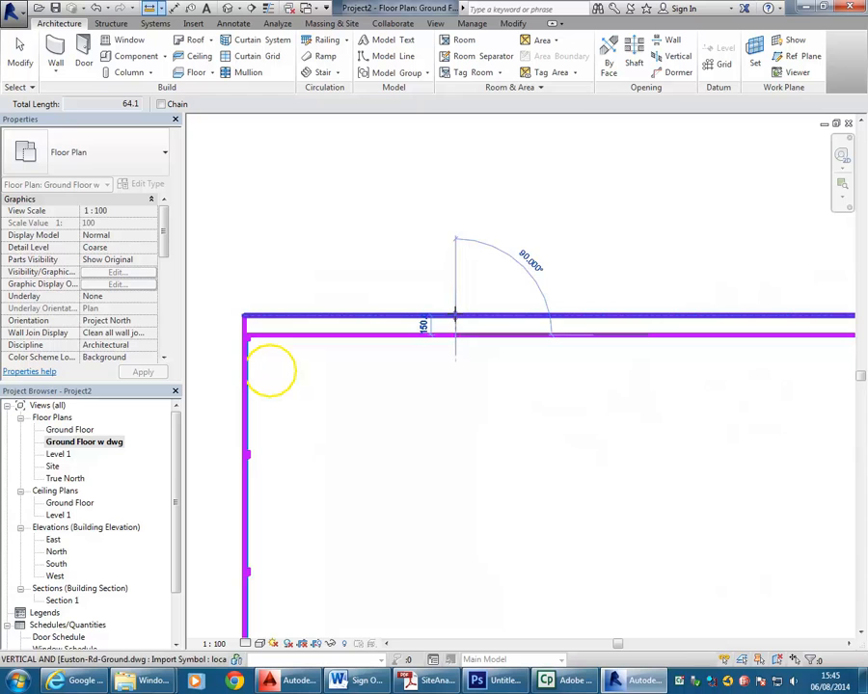
click(455, 318)
right_click(382, 248)
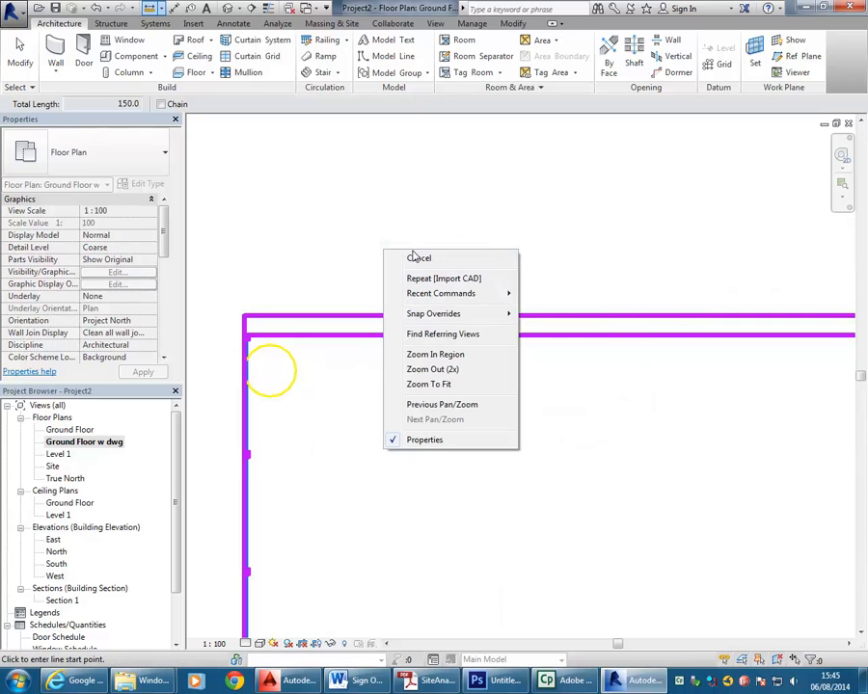
click(422, 258)
middle_drag(357, 275, 411, 269)
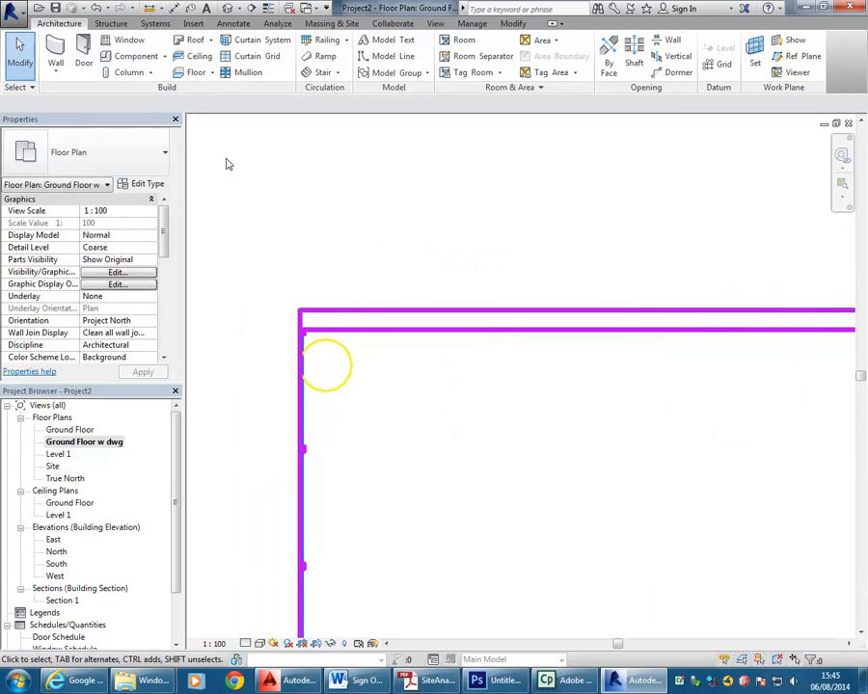
Step: Start a new wall with the Generic 100mm Wall type and inspect its layer structure
click(55, 46)
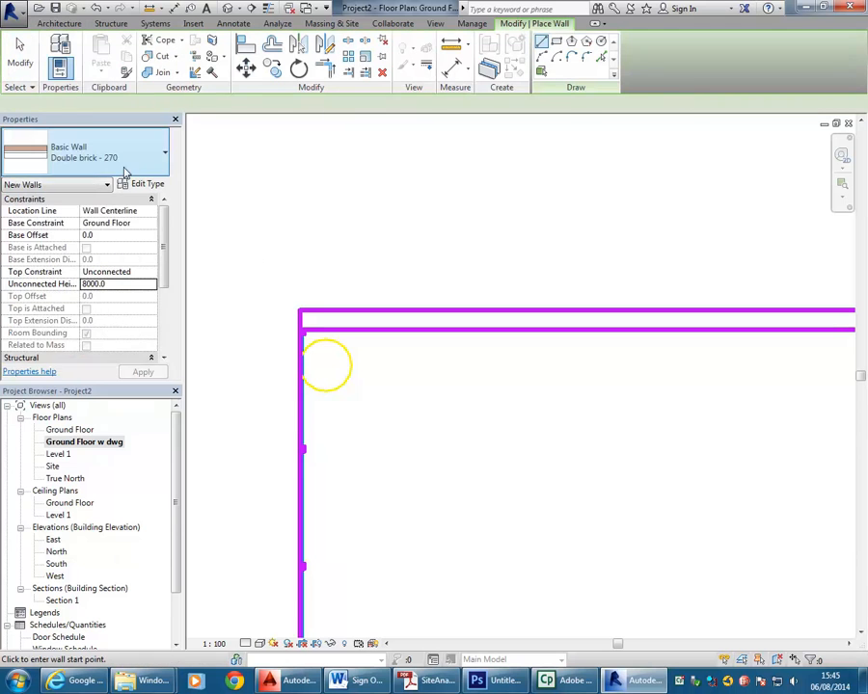
click(113, 152)
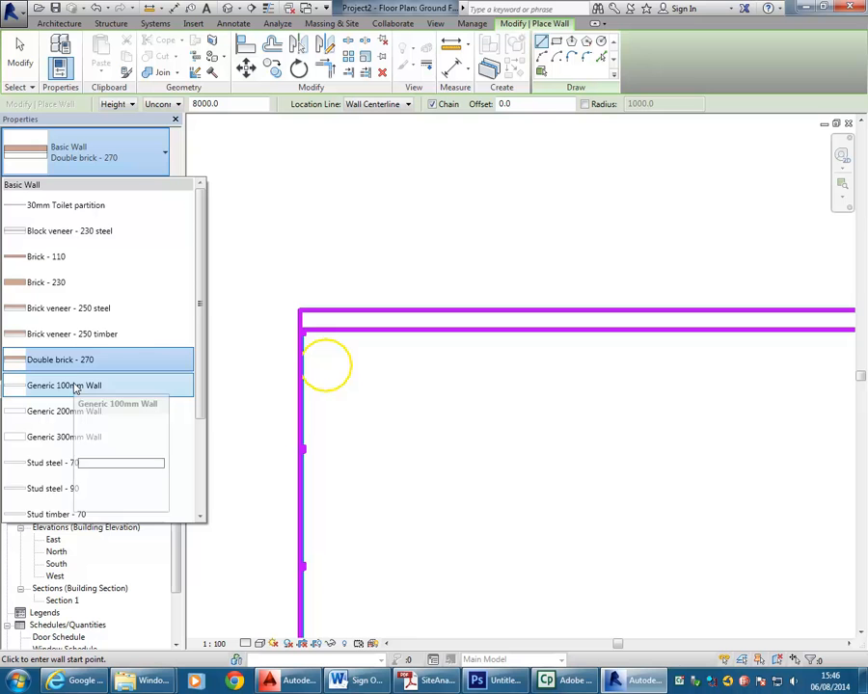
click(280, 330)
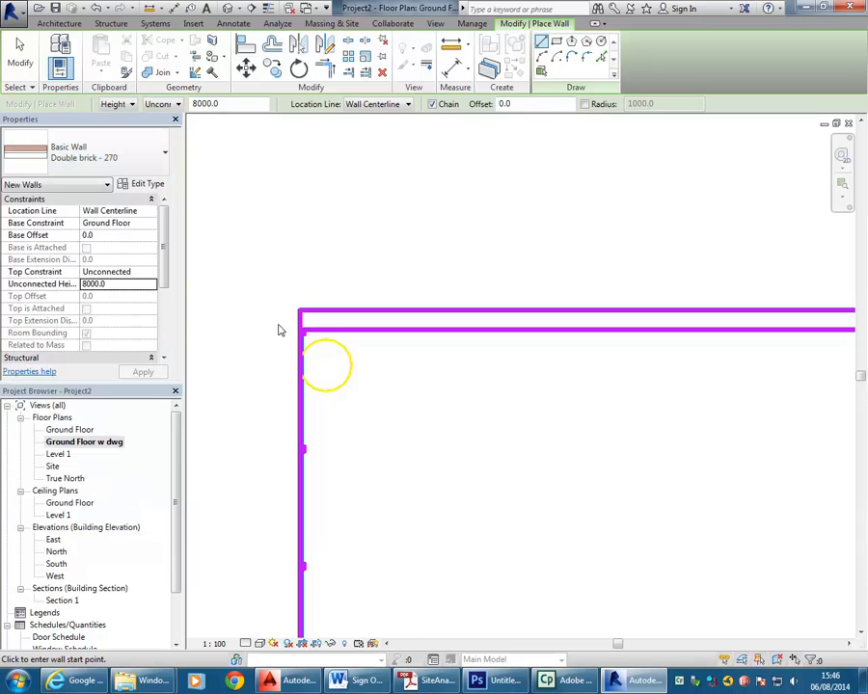
click(145, 188)
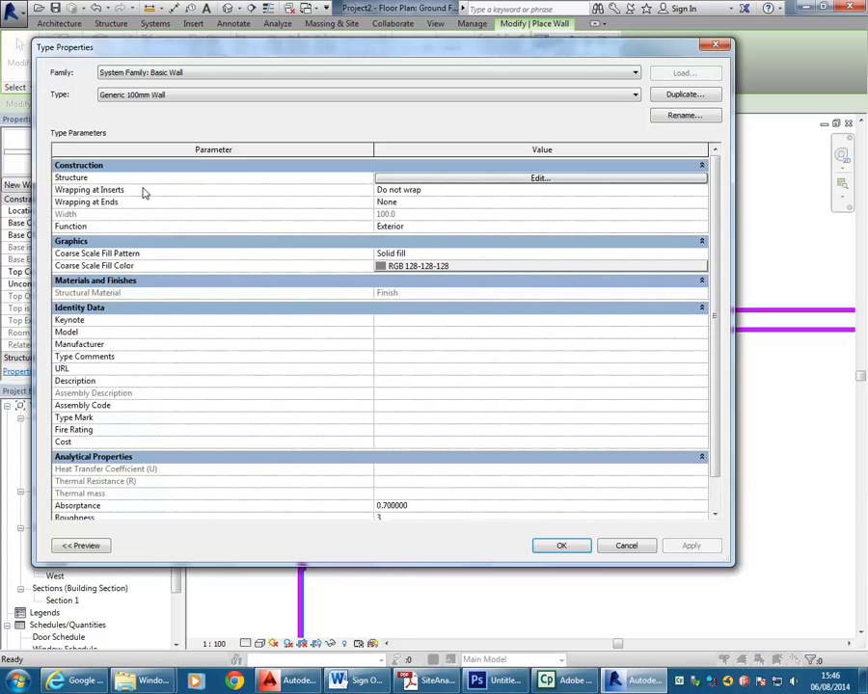
click(476, 183)
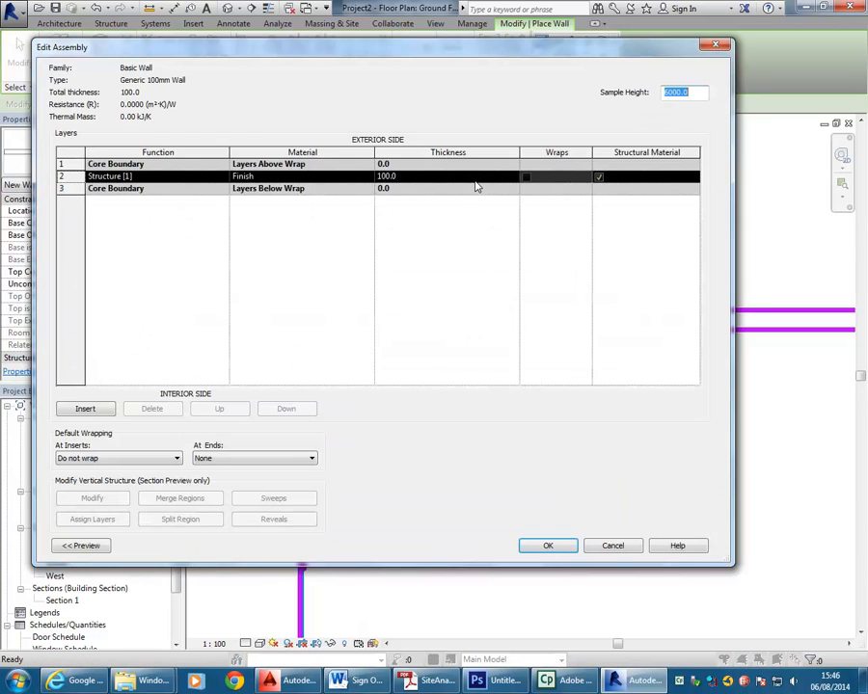
click(636, 545)
Step: Duplicate the wall type as Generic 150mm Wall and set its structure layer thickness to 150 mm
click(675, 93)
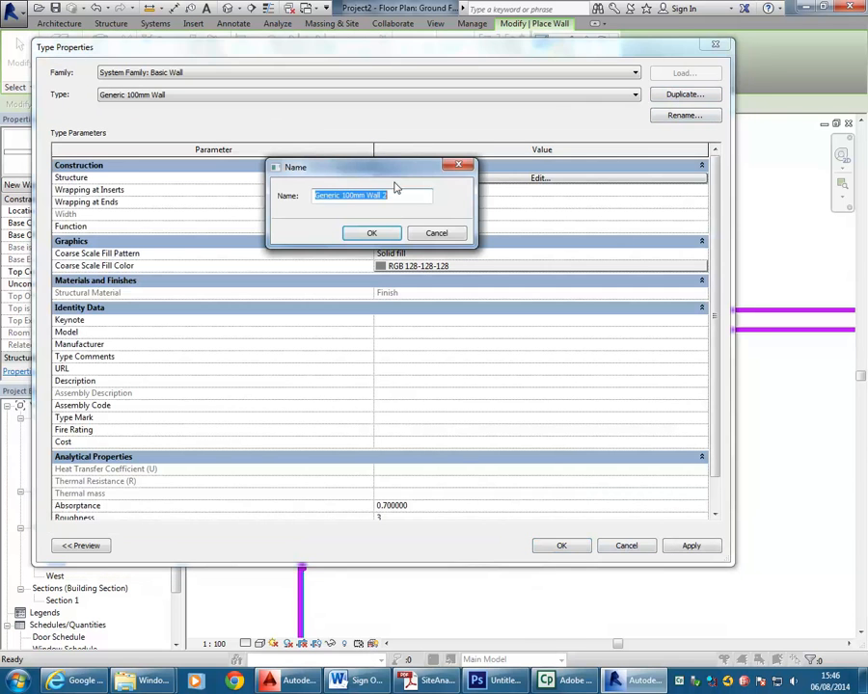
click(344, 195)
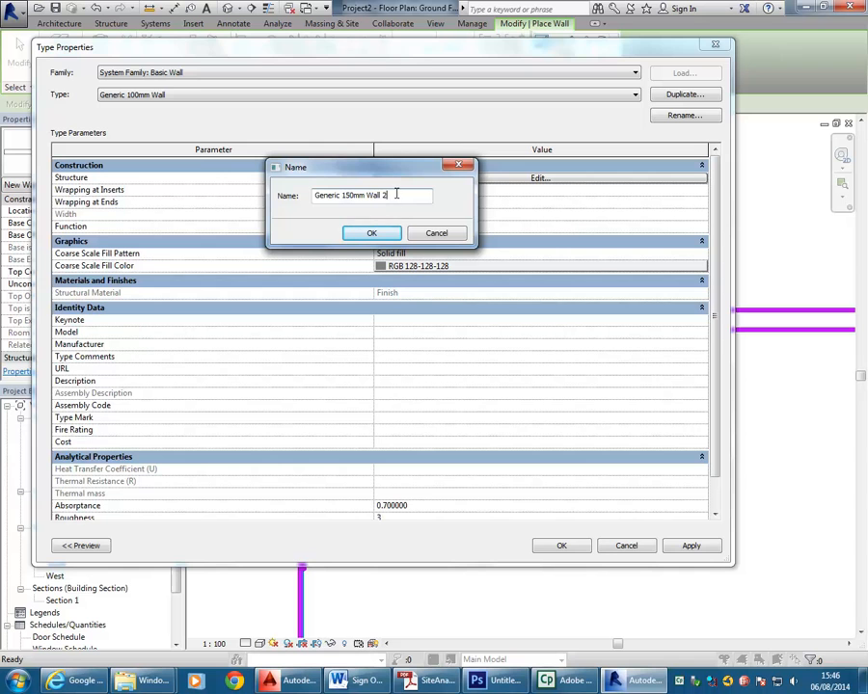
click(371, 234)
click(432, 180)
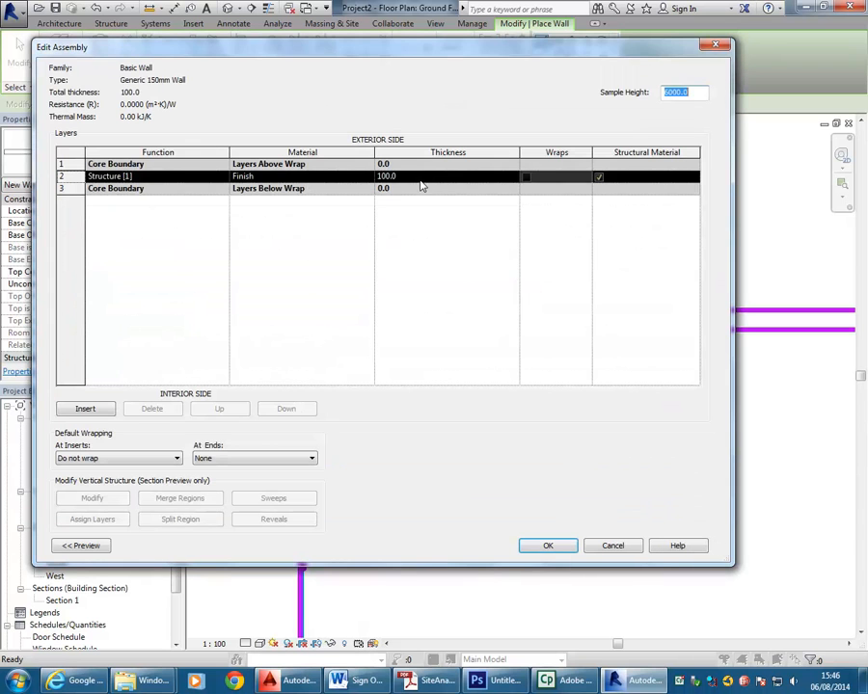
click(418, 178)
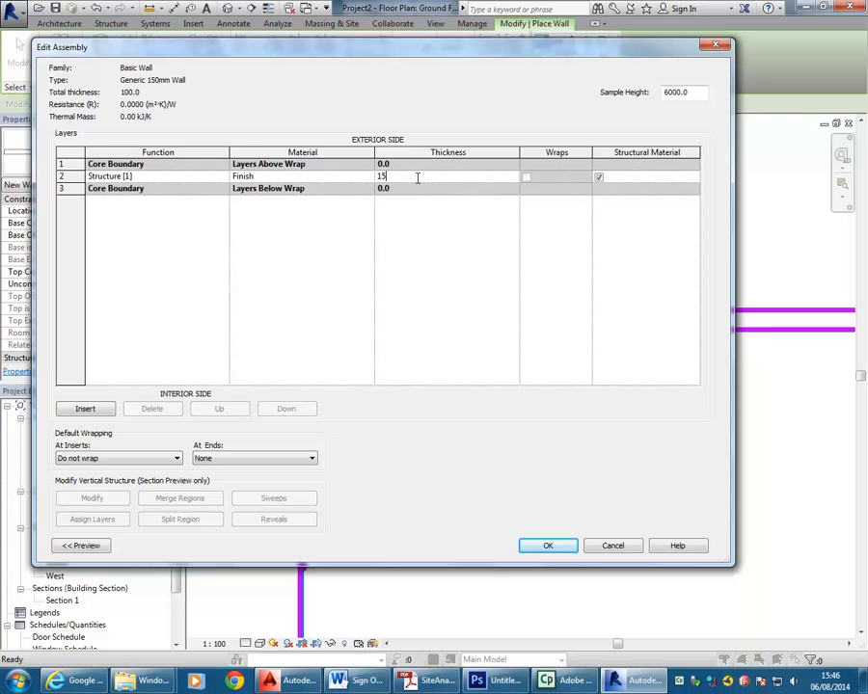
click(548, 545)
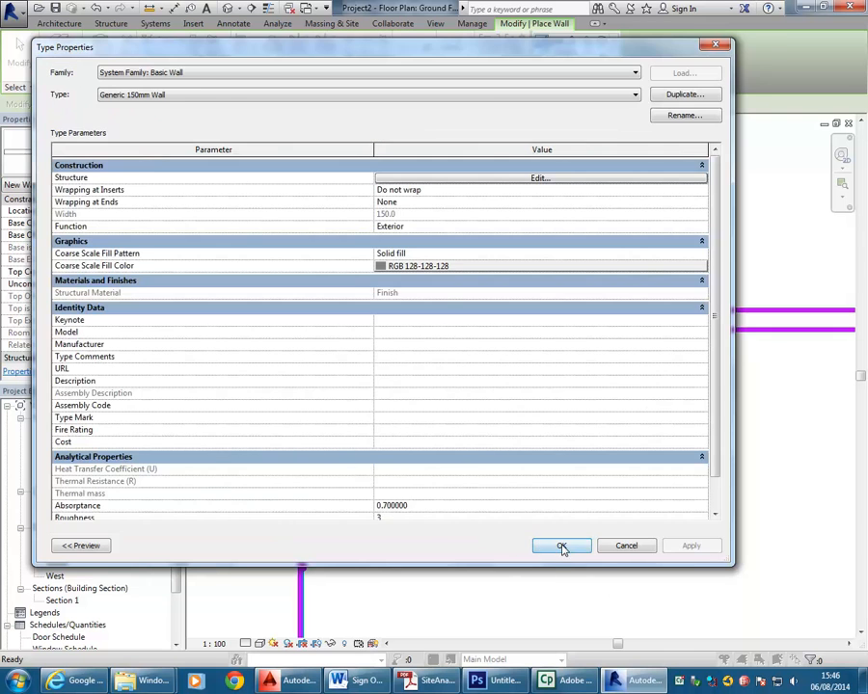
click(557, 545)
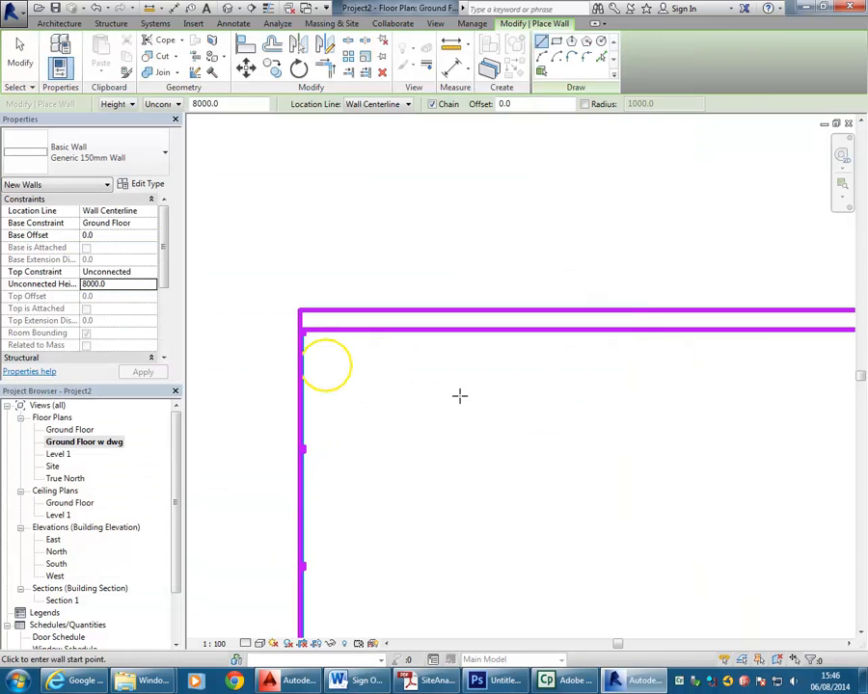
Step: Set the new wall's location line to Finish Face: Exterior
click(299, 308)
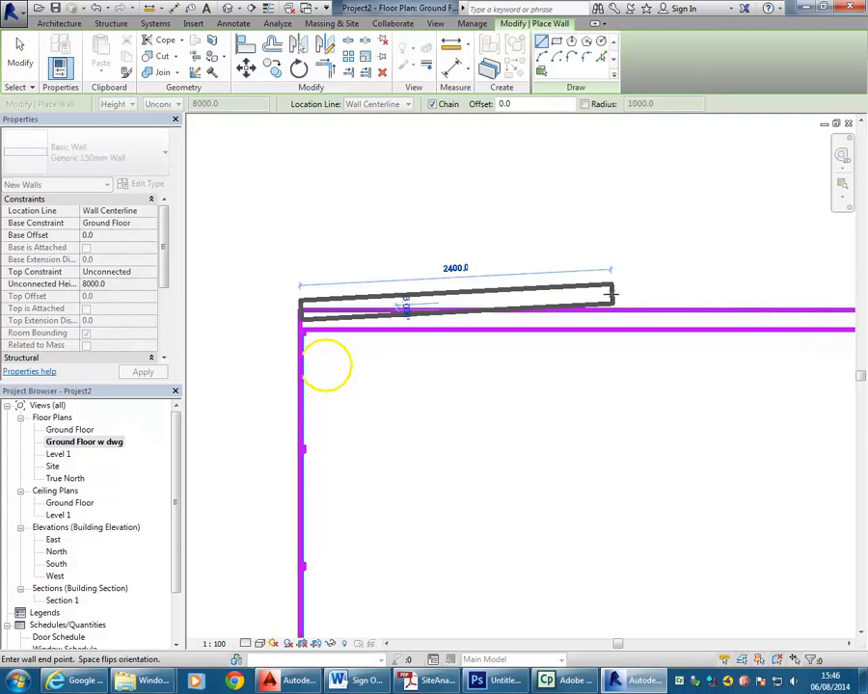
key(Escape)
click(387, 104)
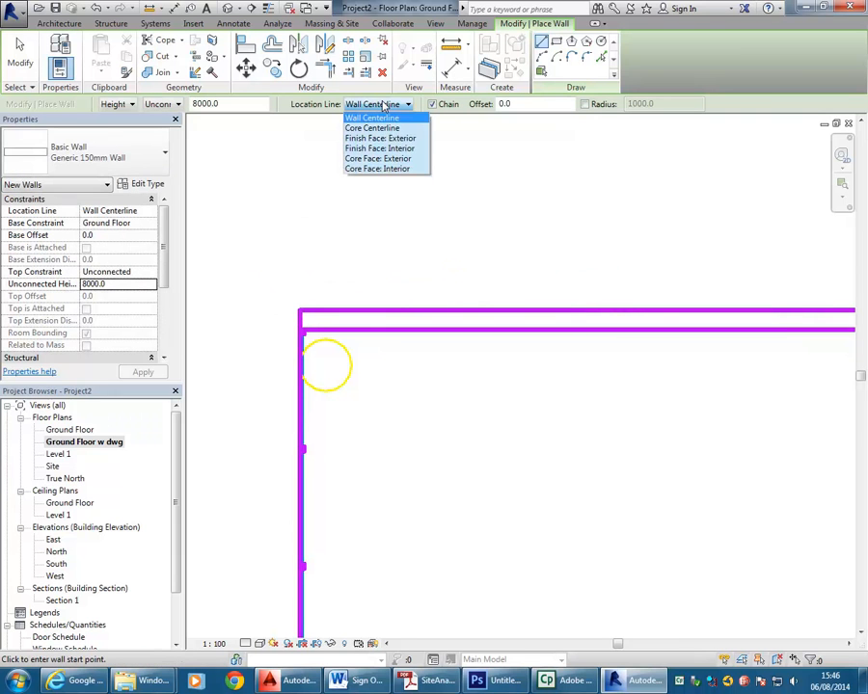
click(381, 138)
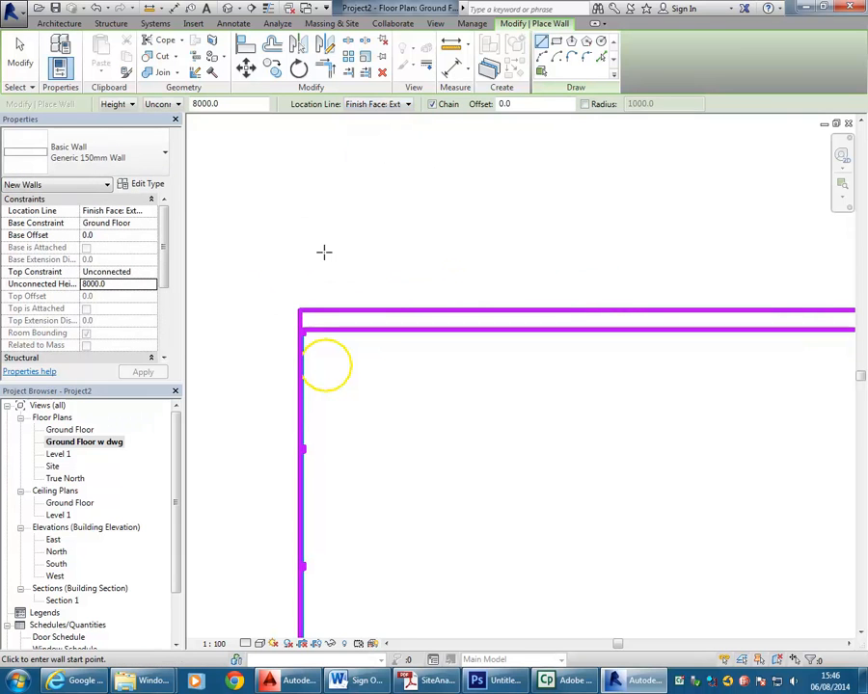
Step: Draw the upper exterior wall from the plan's upper-left corner to the right edge of the toilet block
click(299, 308)
scroll(578, 290, down, 2)
scroll(620, 268, down, 2)
middle_drag(620, 269, 332, 307)
middle_drag(757, 316, 331, 292)
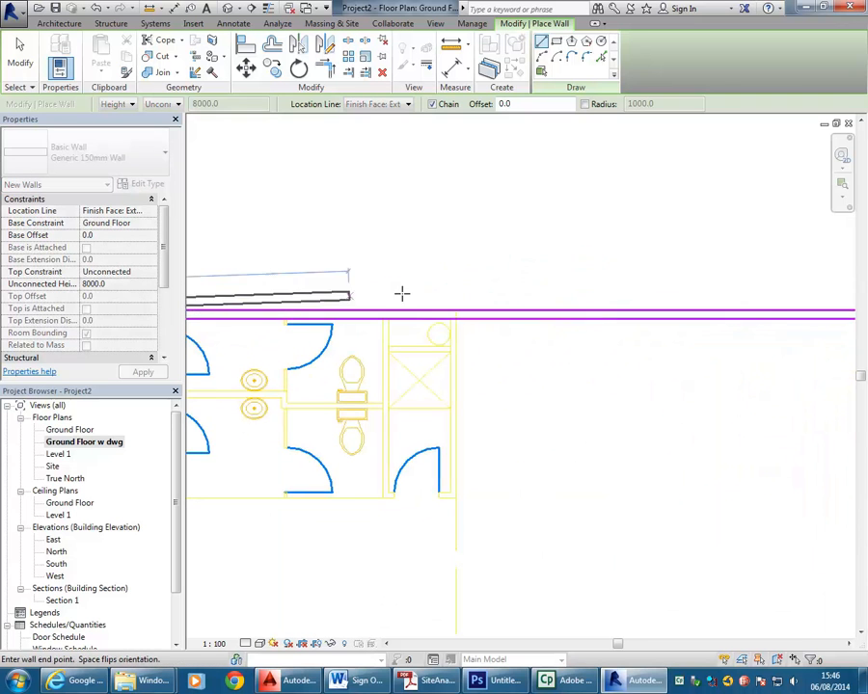
scroll(452, 297, down, 3)
scroll(450, 297, up, 3)
scroll(449, 297, up, 2)
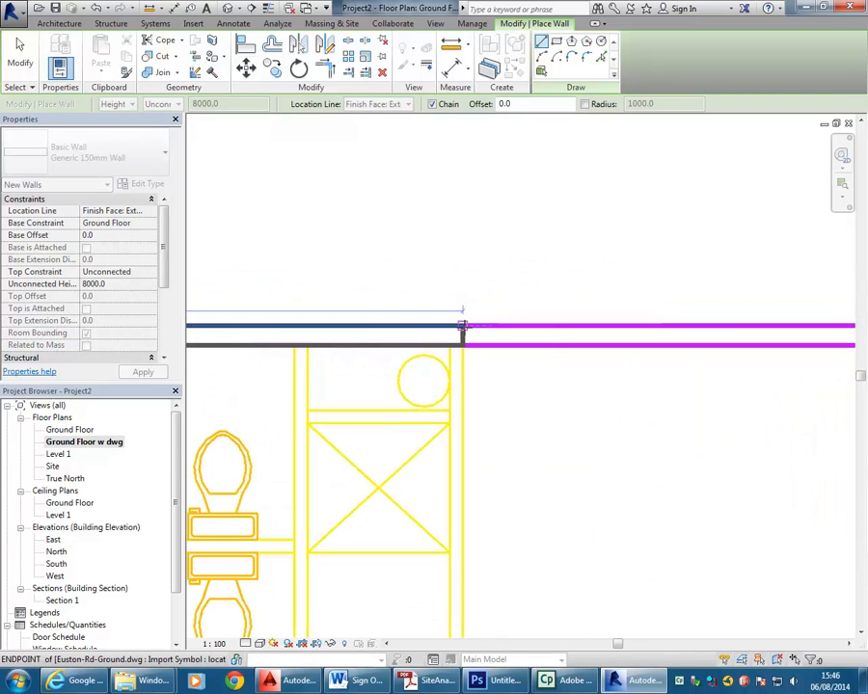
scroll(461, 327, up, 2)
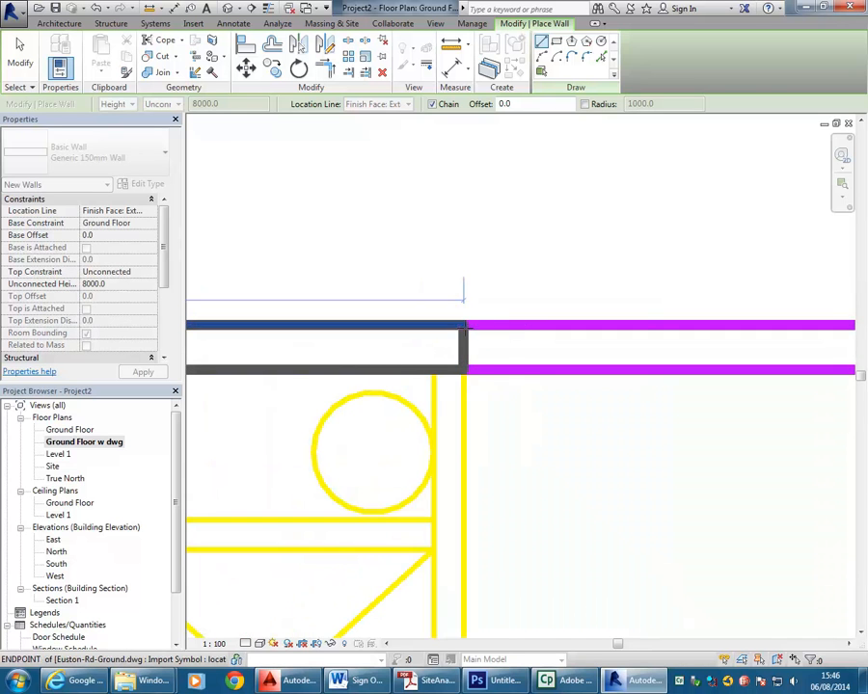
click(463, 326)
Step: Continue the wall vertically down along the dashed line to the plan's lower outer wall line and end the chain
scroll(473, 405, down, 3)
middle_drag(474, 417, 459, 253)
scroll(453, 241, down, 2)
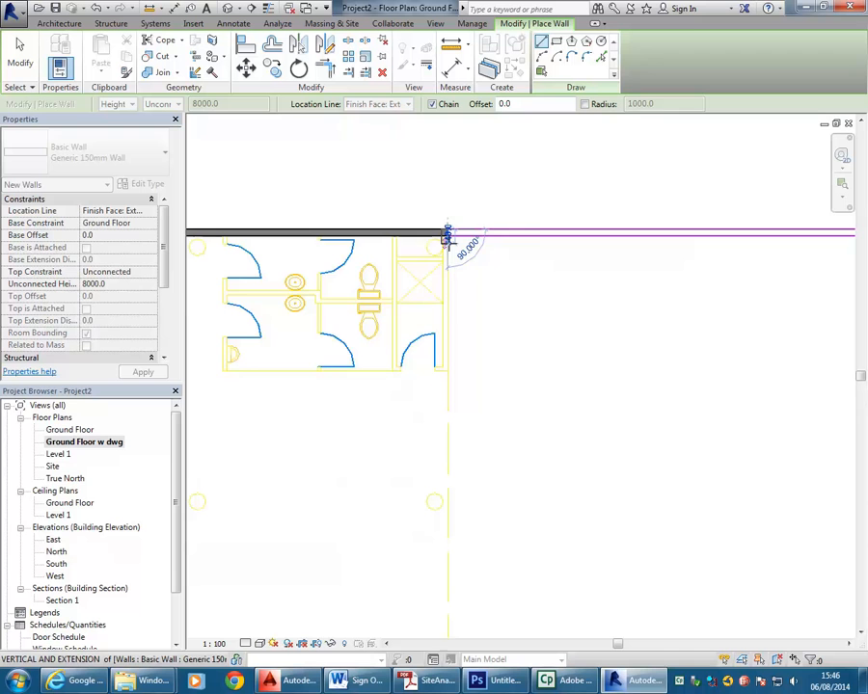
middle_drag(459, 409, 456, 318)
scroll(445, 356, down, 3)
middle_drag(432, 386, 449, 232)
scroll(459, 405, up, 5)
scroll(459, 407, up, 5)
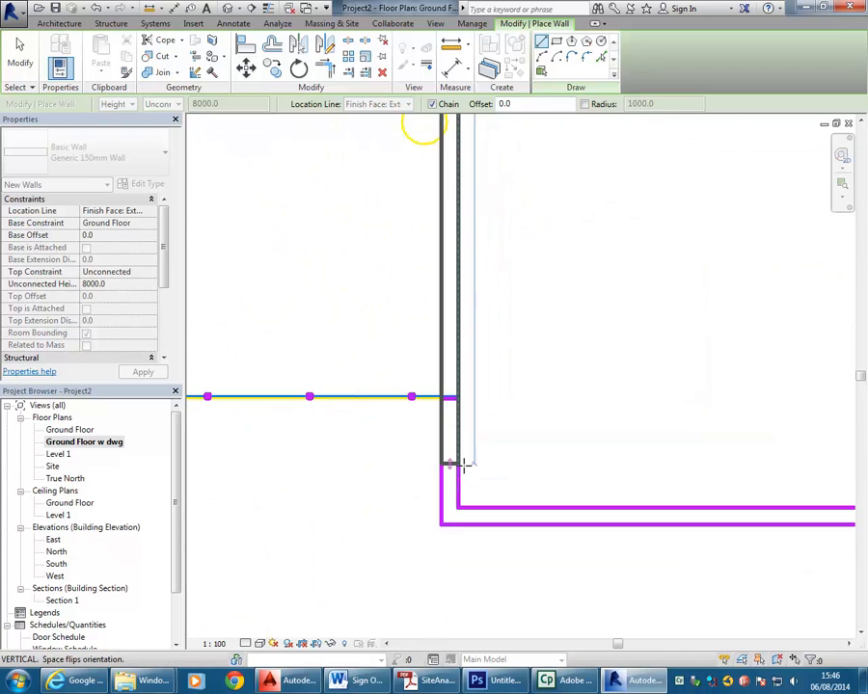
click(461, 470)
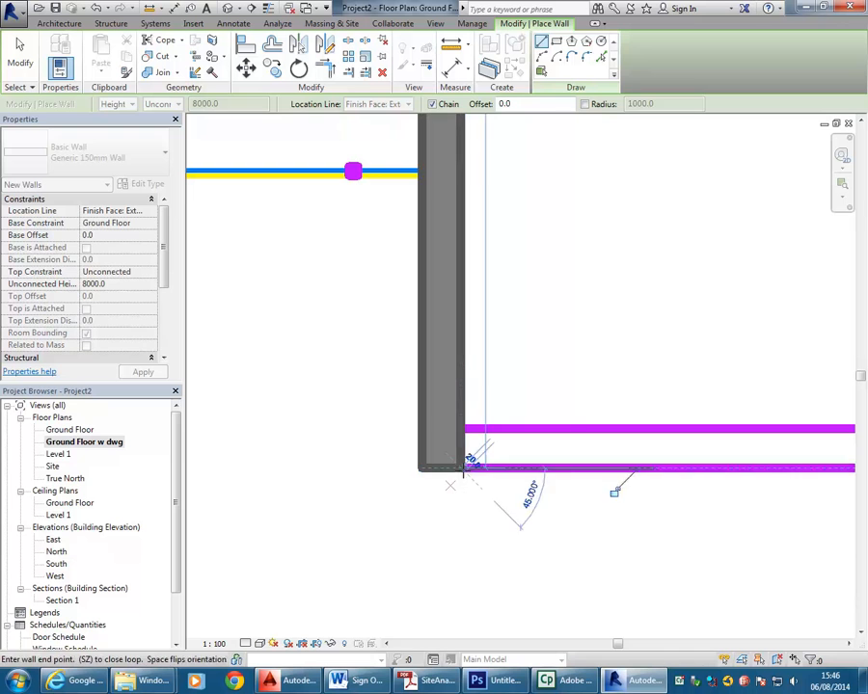
key(Escape)
Step: Draw the lower exterior wall from the plan's lower-right corner to the foot of the vertical wall and end the chain
scroll(569, 389, down, 3)
middle_drag(665, 413, 488, 420)
scroll(494, 414, down, 3)
middle_drag(613, 416, 503, 470)
scroll(455, 432, down, 3)
scroll(714, 467, up, 5)
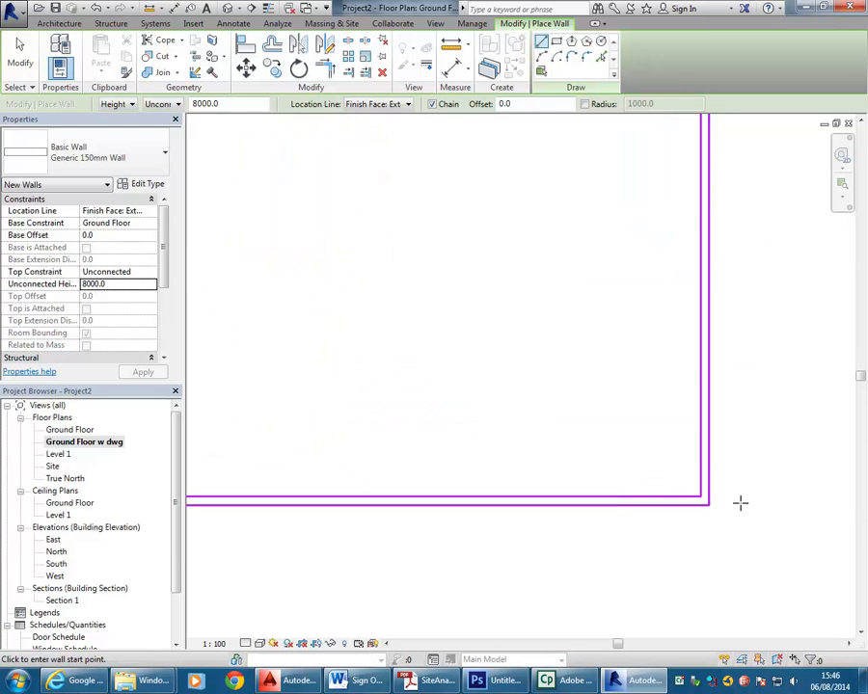
scroll(738, 502, up, 3)
click(668, 507)
scroll(479, 449, down, 3)
middle_drag(478, 450, 749, 419)
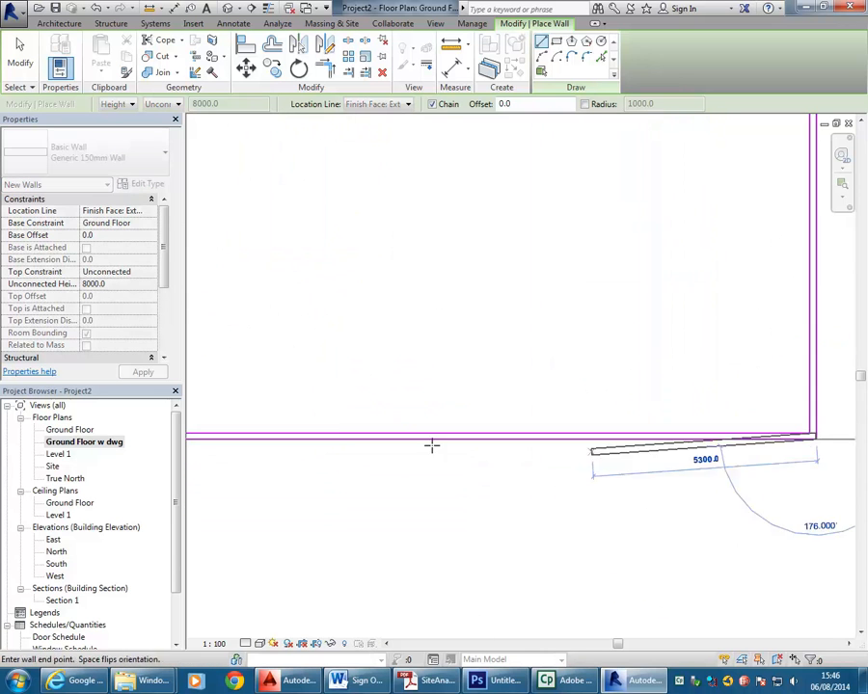
scroll(390, 450, down, 1)
middle_drag(390, 449, 682, 439)
middle_drag(329, 462, 526, 462)
scroll(527, 467, up, 2)
scroll(501, 443, up, 2)
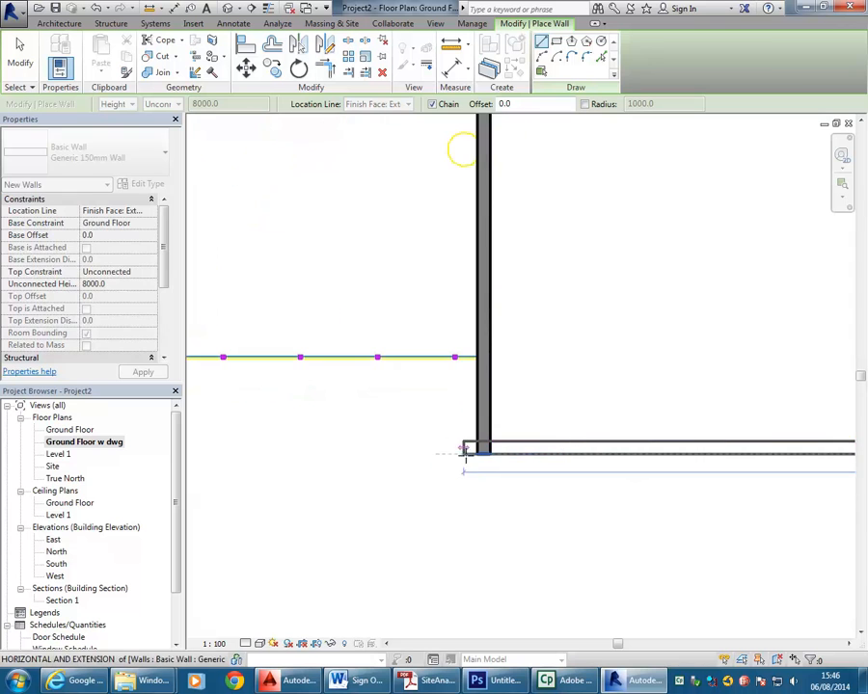
click(475, 454)
scroll(674, 329, down, 5)
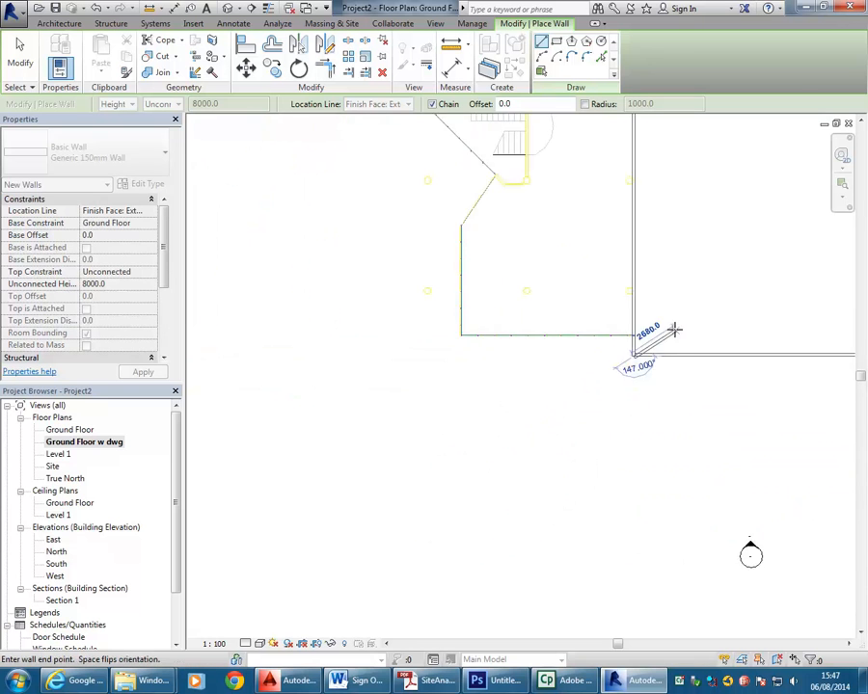
middle_drag(702, 344, 678, 349)
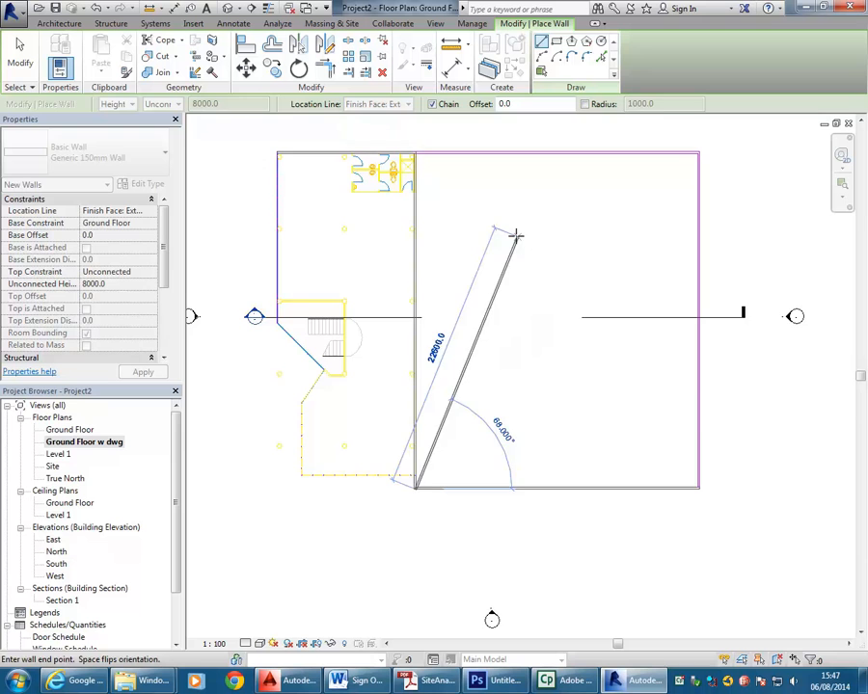
key(Escape)
scroll(702, 495, up, 2)
scroll(705, 341, down, 4)
scroll(723, 313, down, 1)
middle_drag(824, 285, 564, 374)
scroll(797, 321, down, 2)
middle_drag(797, 321, 540, 362)
scroll(647, 330, down, 1)
middle_drag(647, 329, 401, 396)
scroll(523, 488, up, 4)
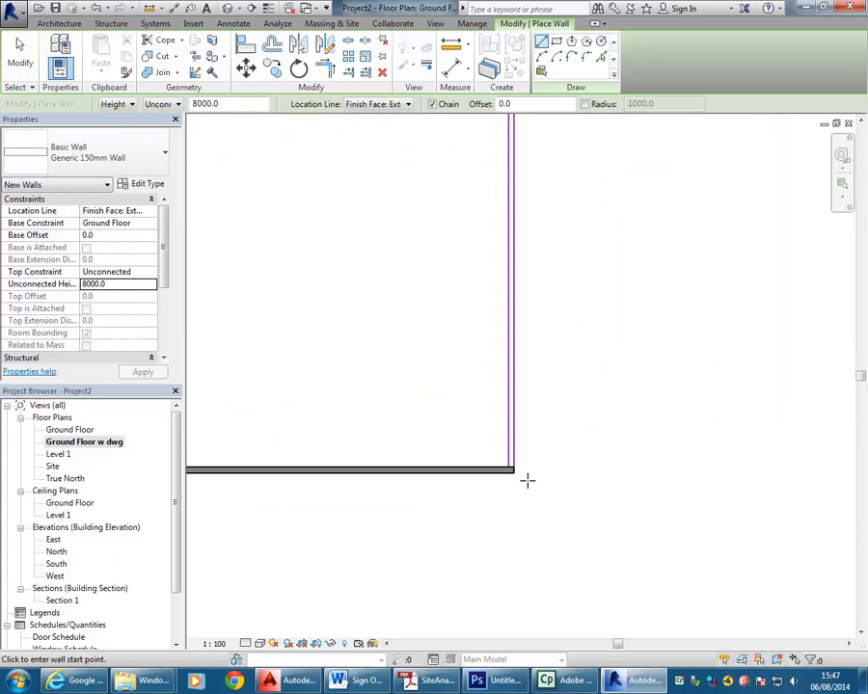
click(509, 468)
scroll(526, 240, down, 3)
middle_drag(524, 236, 521, 532)
scroll(524, 319, down, 1)
middle_drag(524, 320, 496, 573)
scroll(482, 405, up, 5)
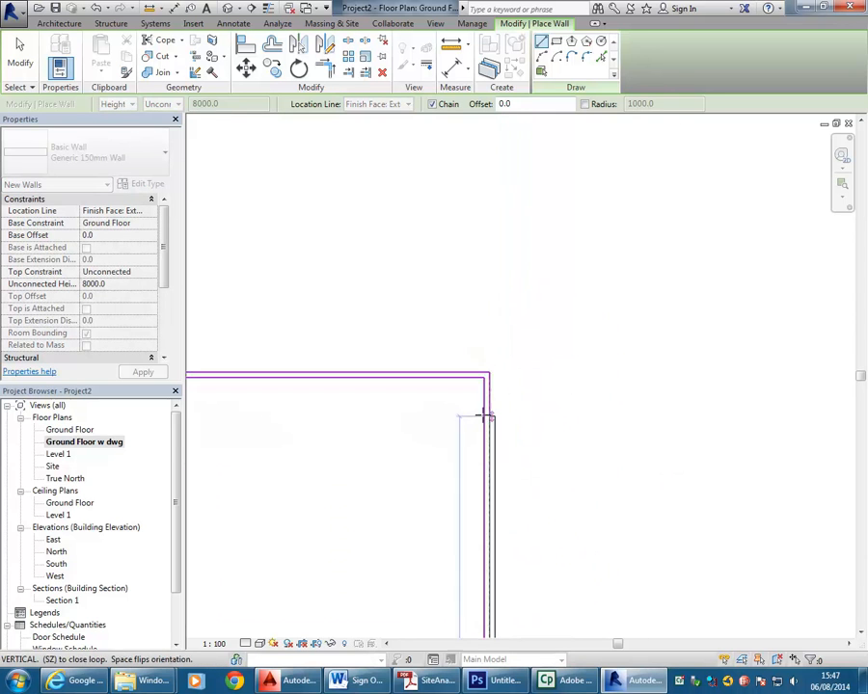
click(506, 372)
middle_drag(505, 372, 487, 252)
scroll(482, 283, up, 2)
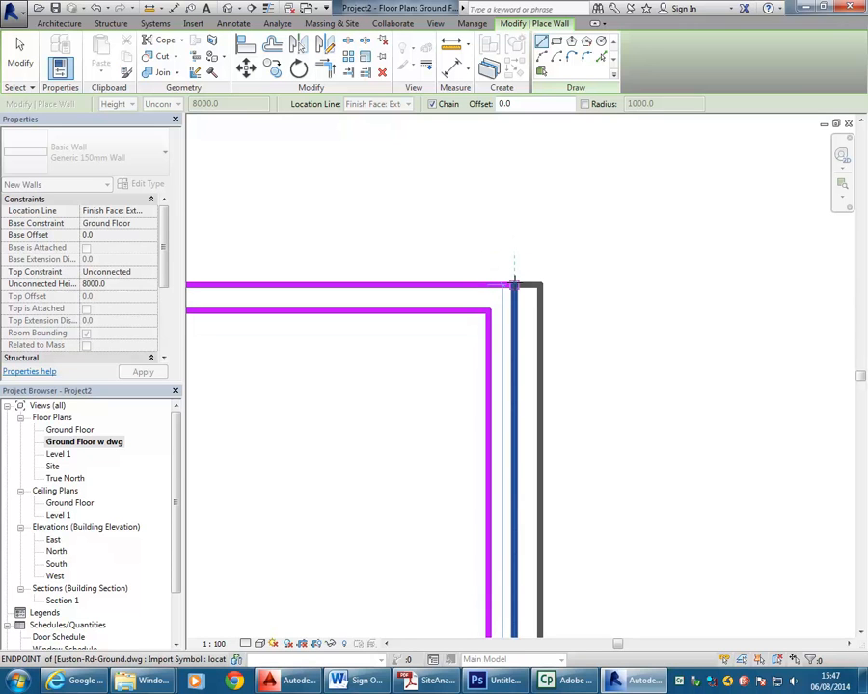
key(space)
key(space)
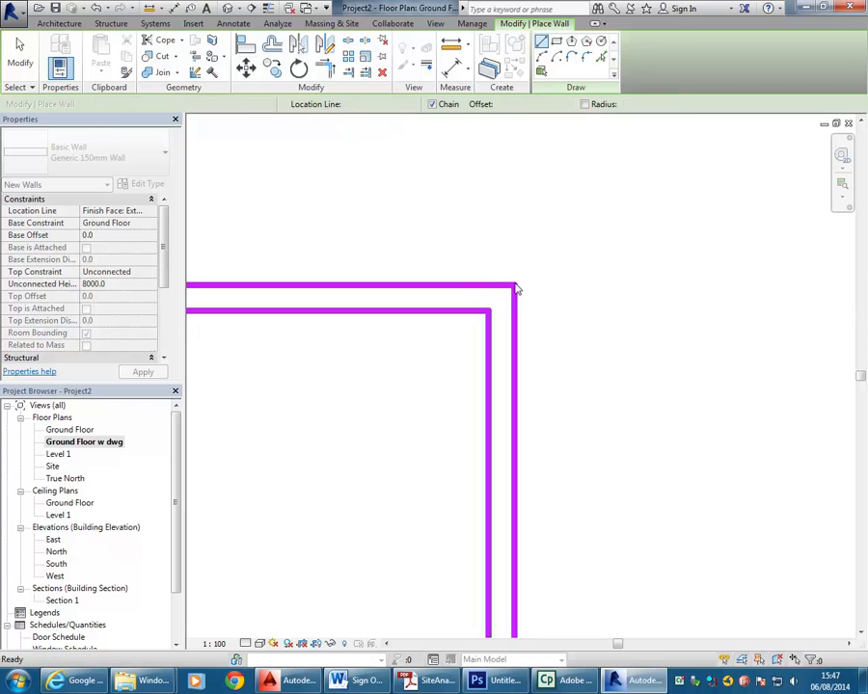
key(Escape)
Step: Draw the right exterior wall vertically from the end of the lower wall to the plan's upper-right corner
scroll(559, 344, down, 3)
middle_drag(557, 344, 505, 189)
scroll(511, 296, down, 5)
middle_drag(526, 308, 499, 246)
scroll(499, 246, down, 2)
scroll(479, 359, up, 3)
click(55, 53)
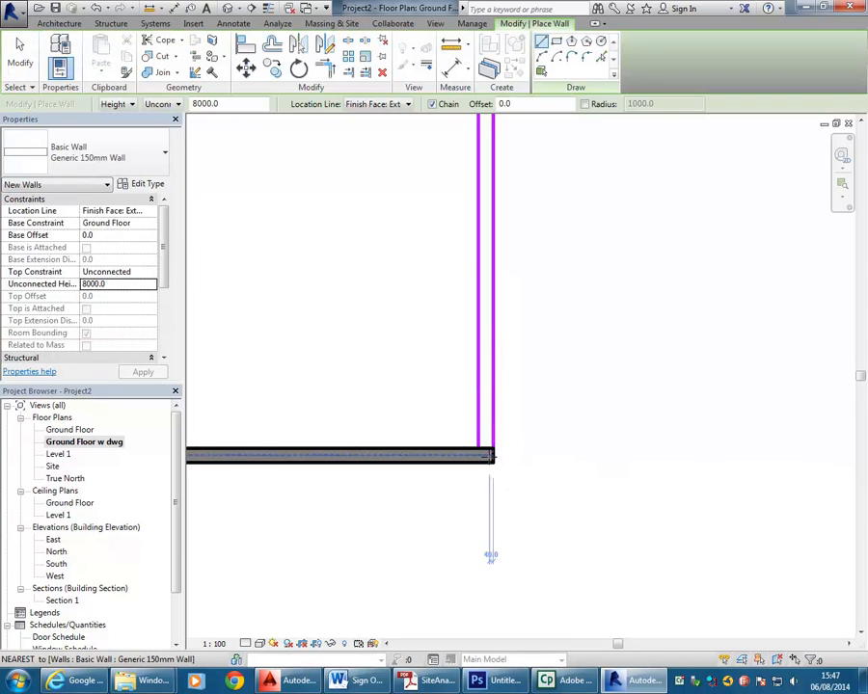
click(490, 460)
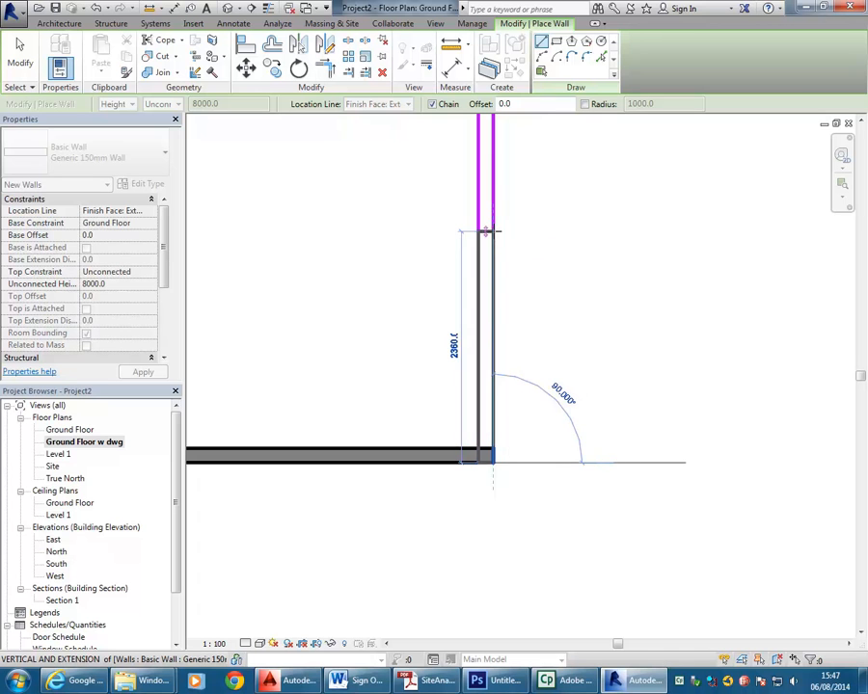
scroll(490, 232, down, 8)
mouse_move(499, 235)
middle_down()
mouse_move(488, 391)
mouse_move(530, 457)
mouse_move(524, 483)
mouse_move(476, 517)
middle_up()
scroll(507, 235, down, 1)
scroll(480, 295, up, 6)
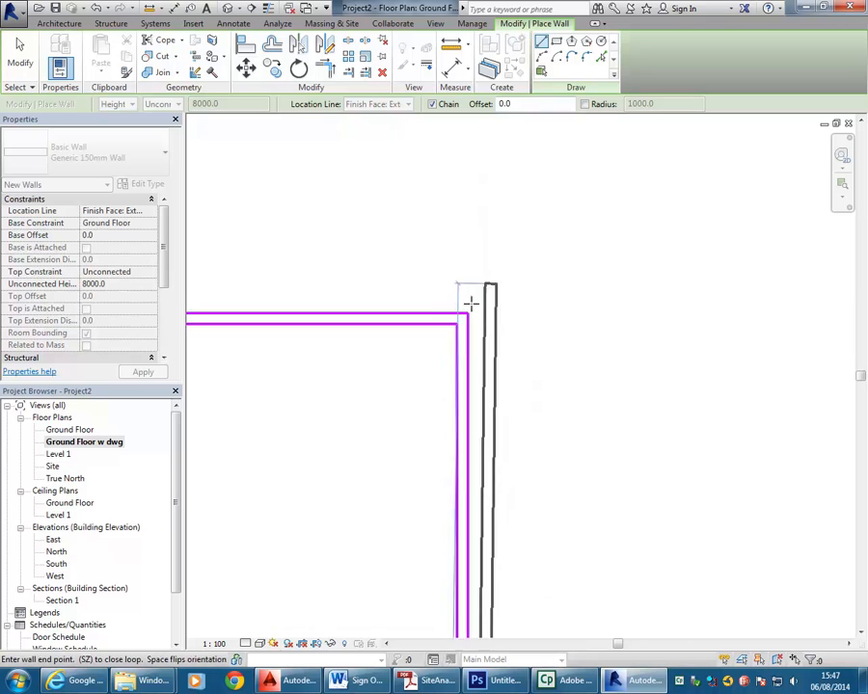
click(432, 311)
scroll(407, 353, down, 3)
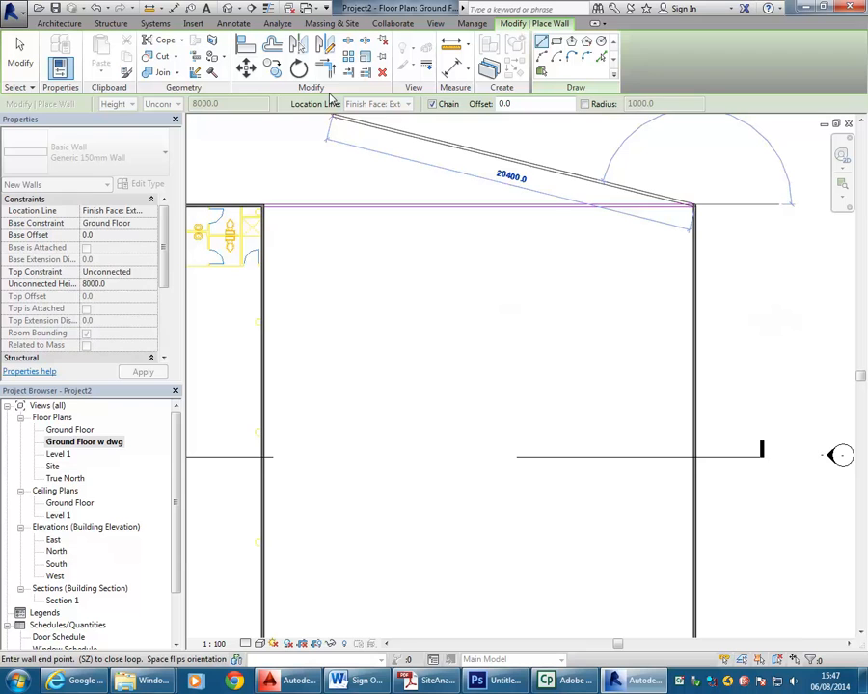
Step: Trim/extend the upper exterior wall and the right exterior wall to meet in a corner
click(326, 70)
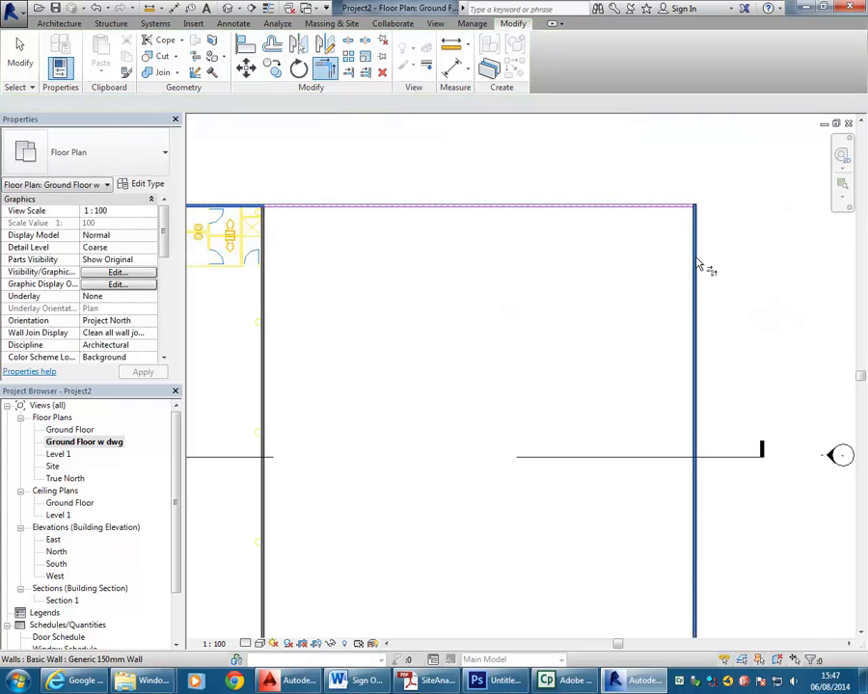
scroll(540, 290, down, 3)
scroll(384, 304, up, 3)
middle_drag(383, 304, 401, 457)
scroll(401, 457, up, 1)
Step: Start a new wall for the entrance side and set its type to Curtain Wall: Storefront
scroll(248, 169, down, 6)
middle_drag(340, 259, 387, 330)
scroll(369, 414, up, 1)
middle_drag(369, 415, 410, 291)
scroll(448, 438, up, 4)
middle_drag(446, 440, 484, 388)
scroll(484, 388, up, 2)
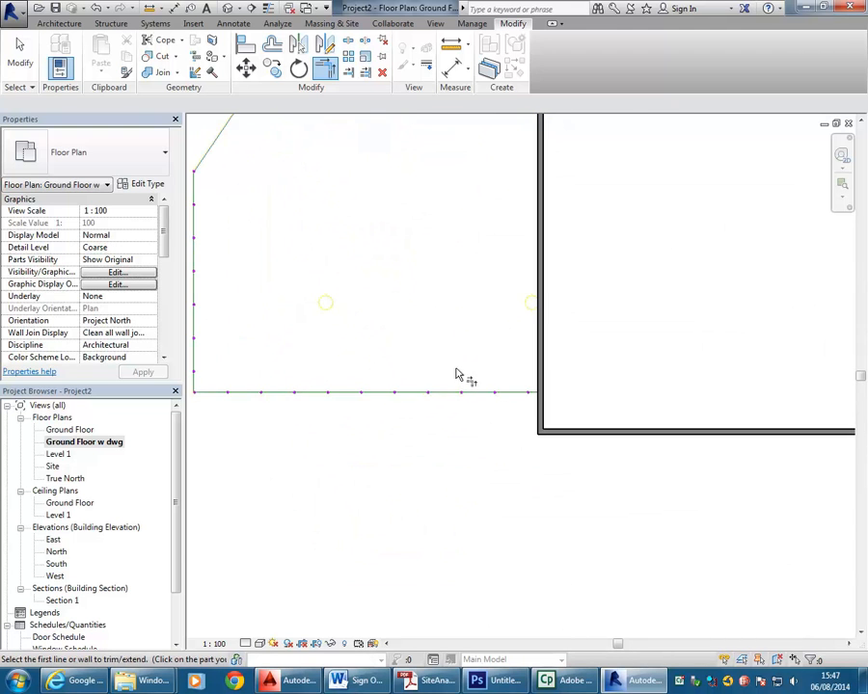
scroll(482, 385, up, 4)
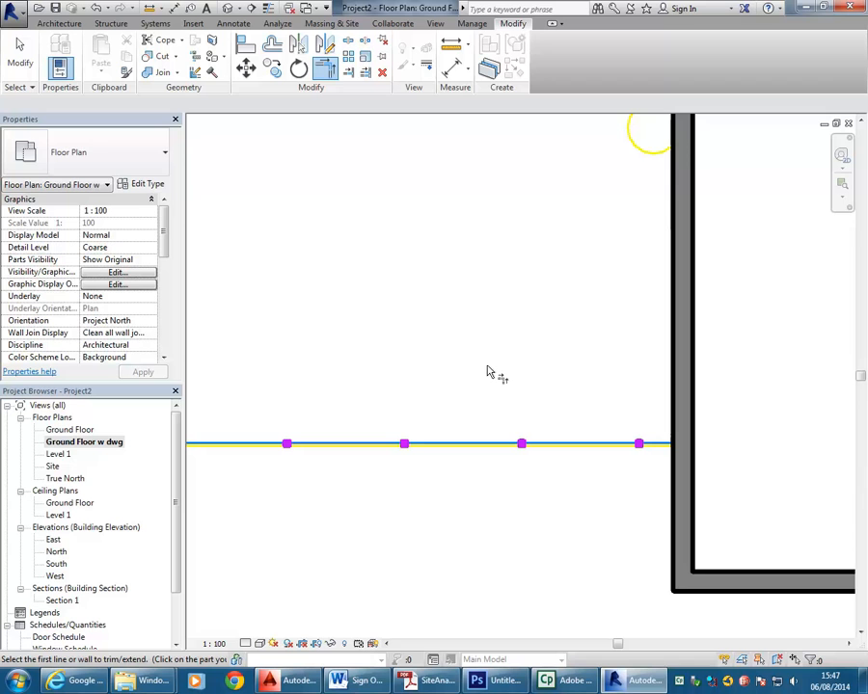
click(48, 24)
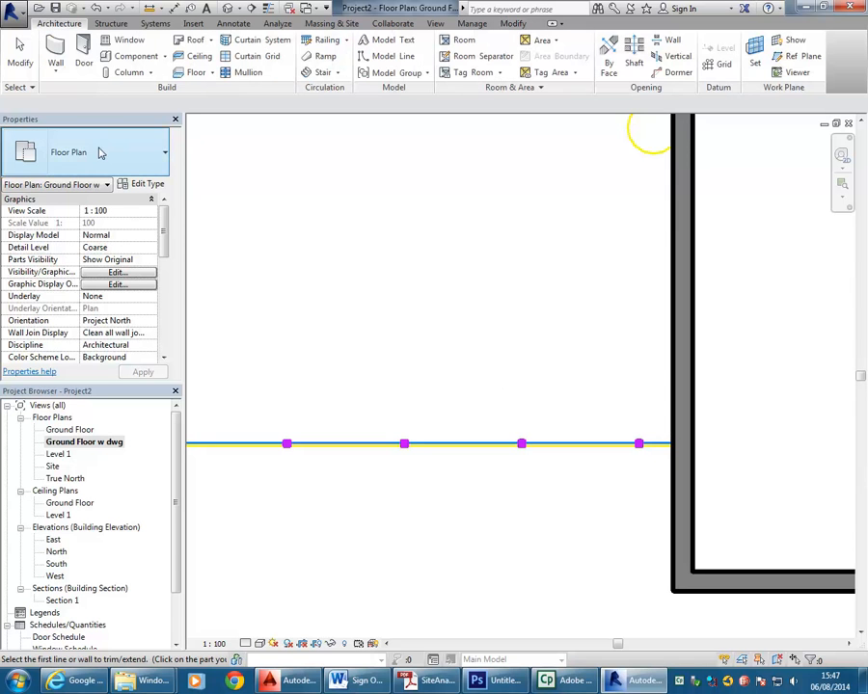
click(48, 53)
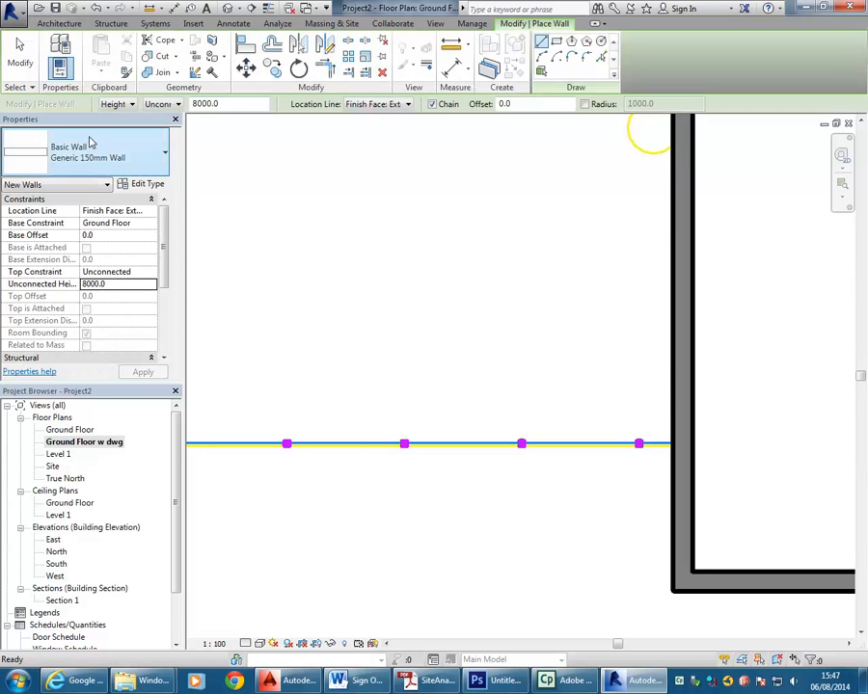
click(115, 145)
drag(203, 258, 205, 492)
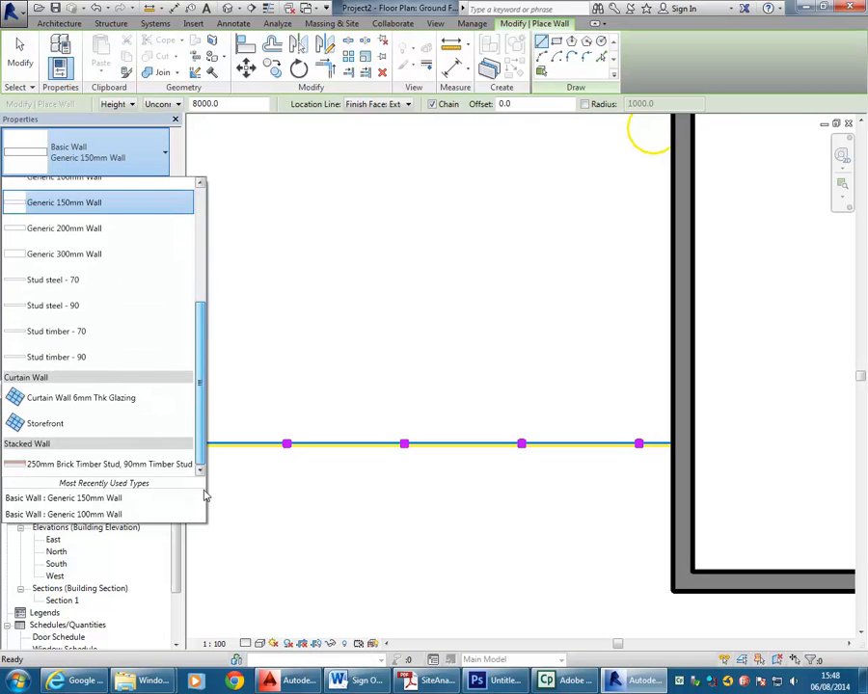
click(55, 428)
Step: Draw the lower storefront wall along the dashed line from the inner vertical wall's outer face to the plan's lower-left corner
middle_drag(517, 405, 418, 378)
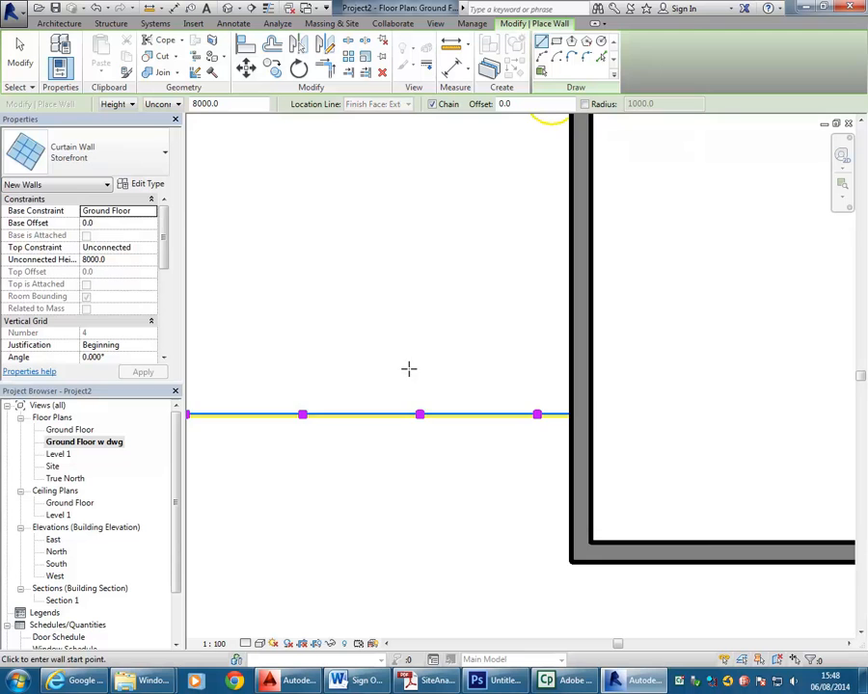
scroll(568, 382, up, 4)
scroll(555, 409, up, 3)
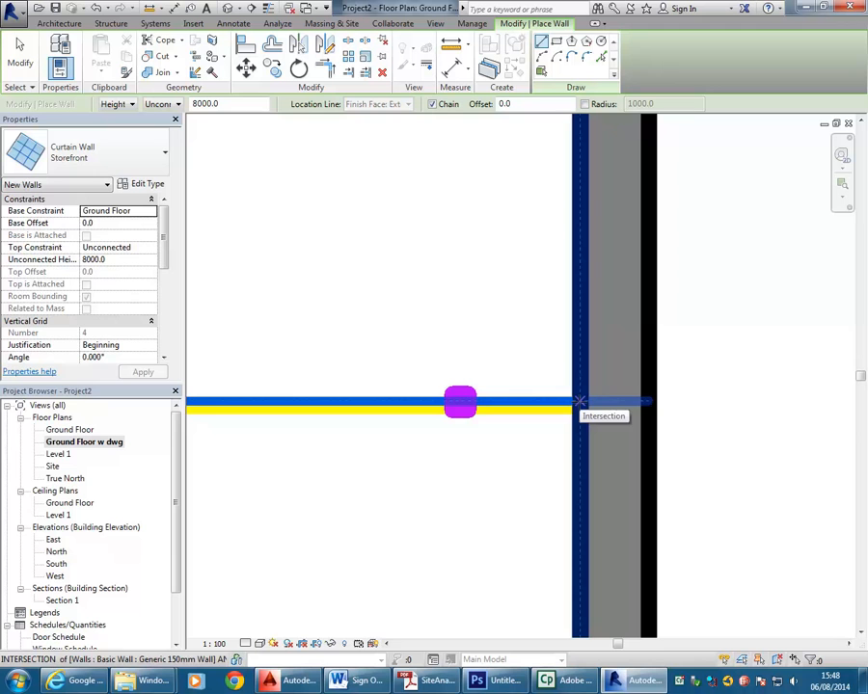
click(578, 401)
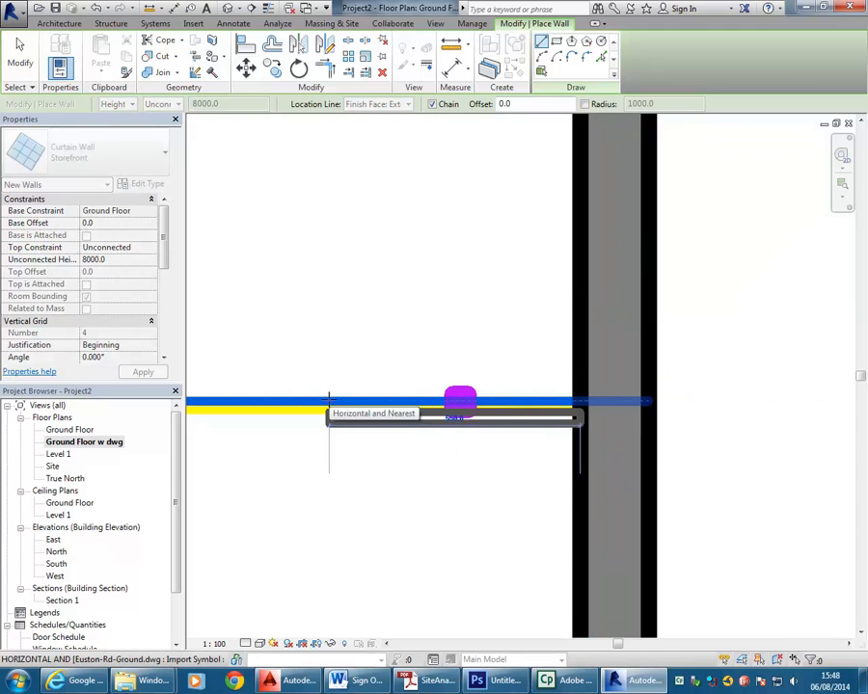
scroll(329, 401, down, 3)
middle_drag(329, 401, 620, 395)
scroll(515, 378, down, 4)
middle_drag(515, 378, 850, 382)
middle_drag(492, 378, 749, 383)
scroll(312, 371, up, 7)
scroll(345, 376, up, 1)
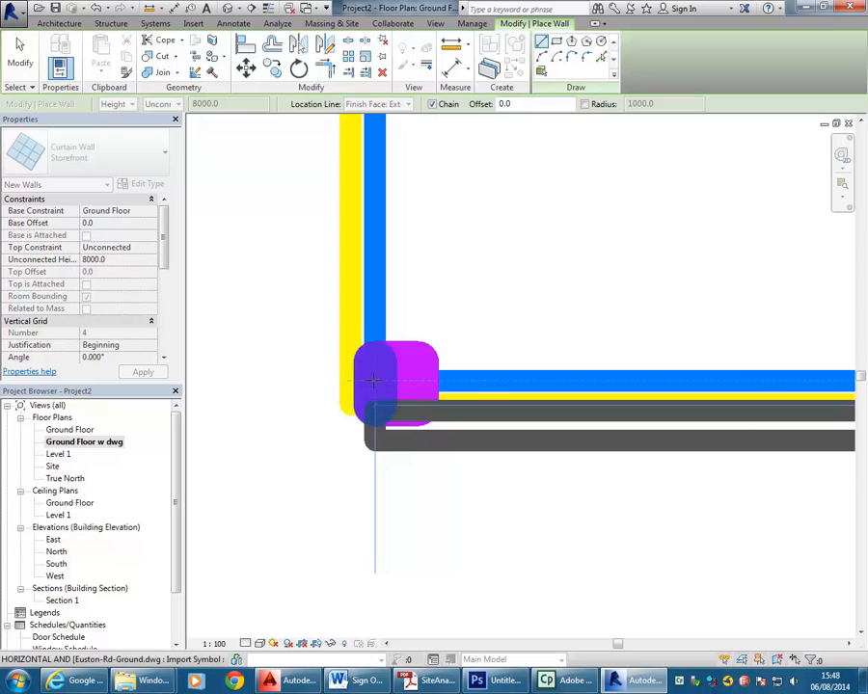
click(374, 379)
Step: Continue the storefront wall vertically up the plan's dashed line to the point where the facade turns diagonal
scroll(343, 297, down, 3)
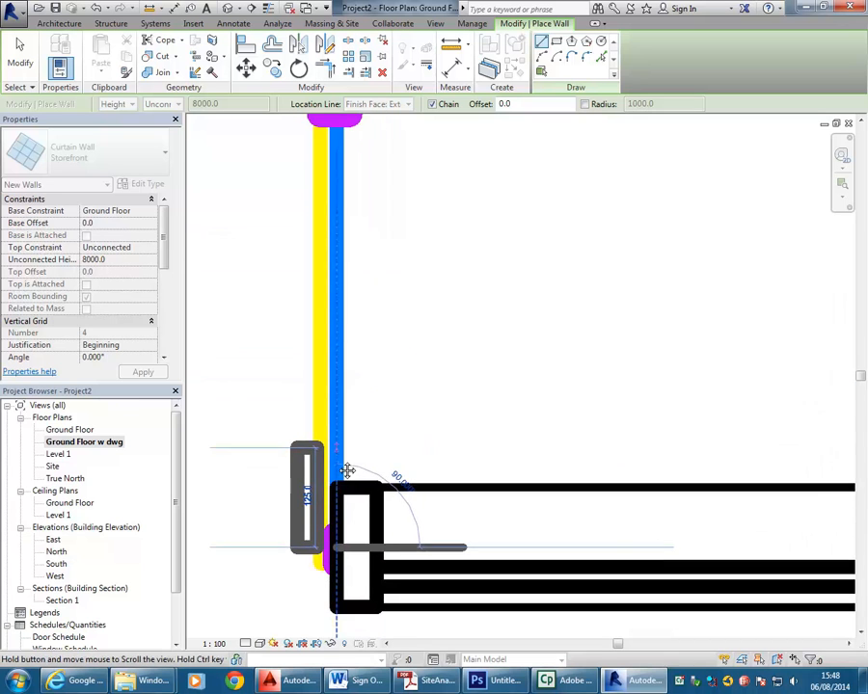
scroll(344, 298, down, 3)
scroll(340, 234, down, 1)
middle_drag(340, 235, 322, 429)
scroll(313, 253, down, 4)
mouse_move(313, 255)
middle_down()
mouse_move(320, 263)
mouse_move(283, 464)
middle_up()
scroll(282, 269, down, 2)
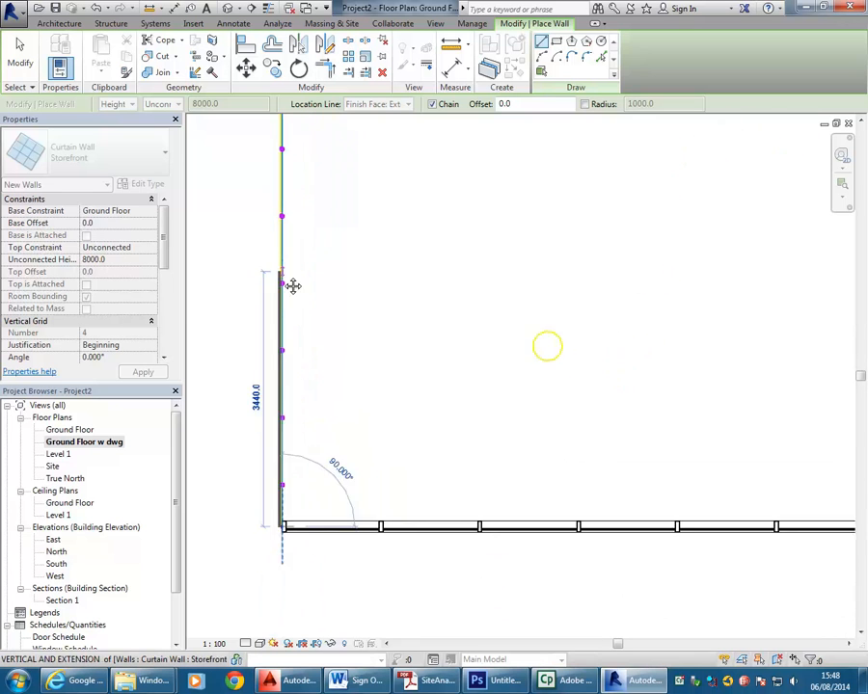
middle_drag(283, 270, 272, 545)
scroll(268, 347, up, 5)
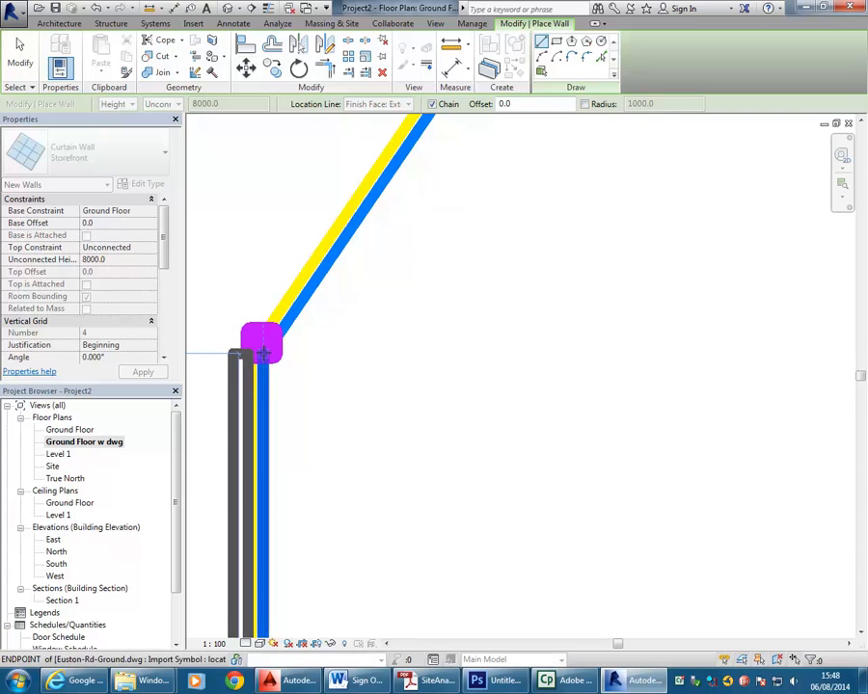
click(263, 353)
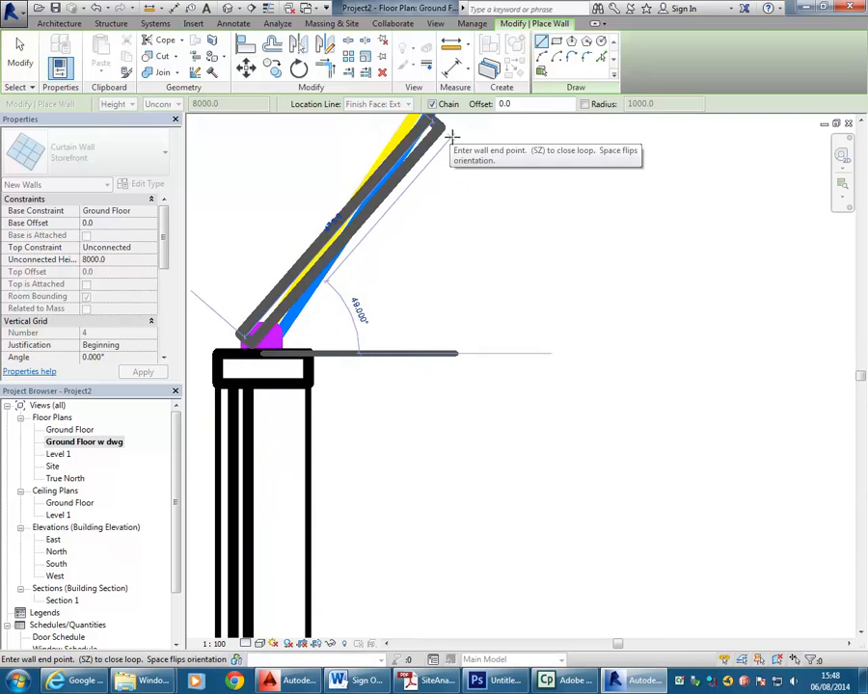
Step: Create a storefront wall on the lower diagonal facade line with Pick Lines
click(602, 58)
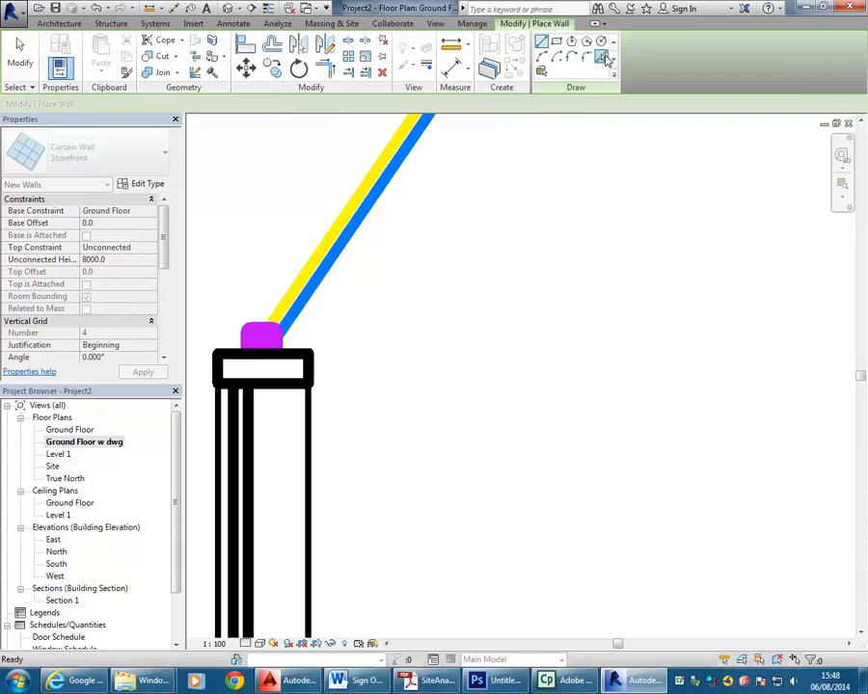
click(377, 200)
scroll(460, 359, down, 1)
middle_drag(460, 371, 388, 550)
scroll(468, 408, down, 2)
middle_drag(521, 437, 447, 501)
scroll(393, 424, up, 2)
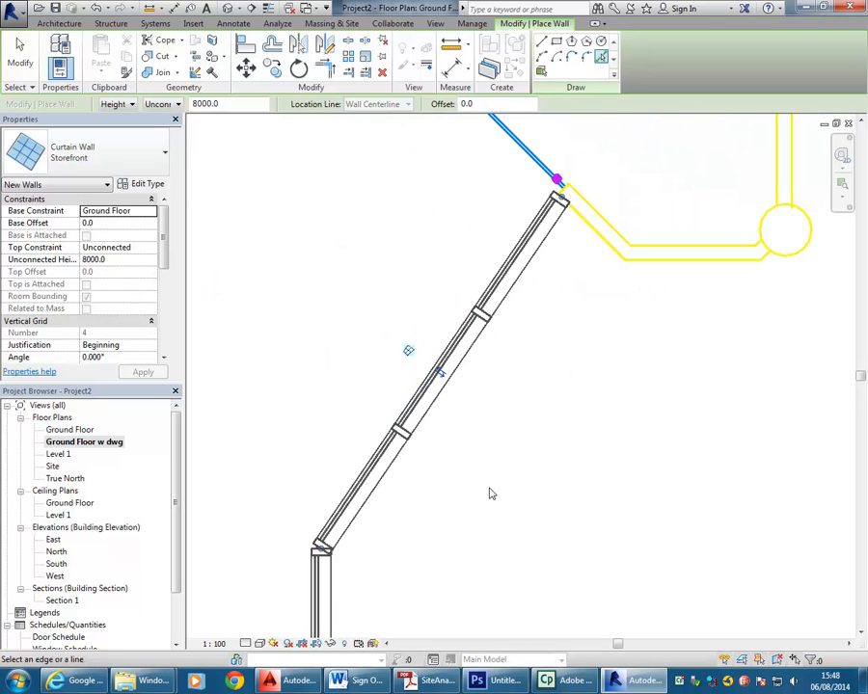
Step: Create a storefront wall on the upper diagonal facade line by picking it, and flip the wall's orientation
middle_drag(461, 263, 382, 495)
scroll(459, 405, up, 5)
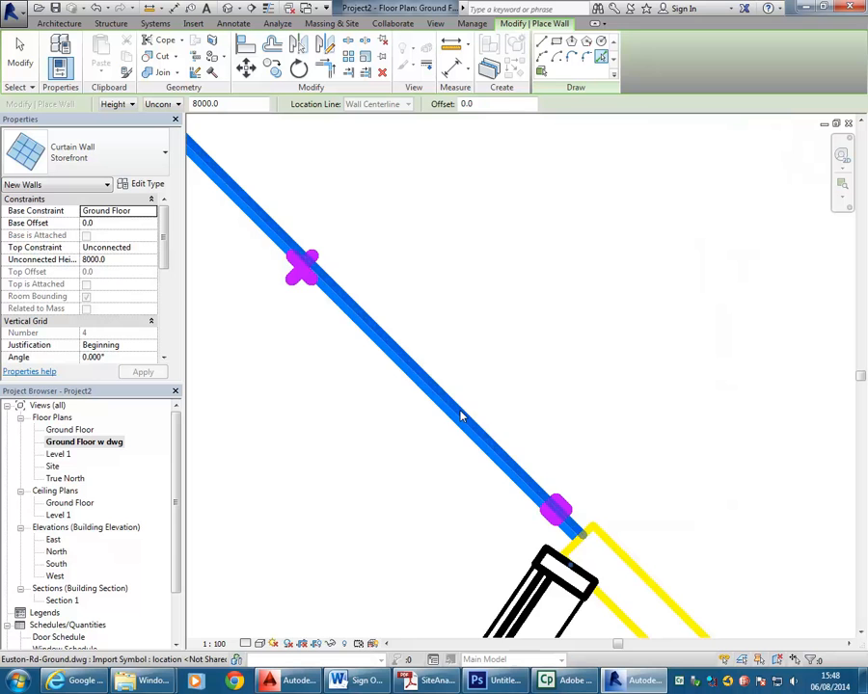
scroll(459, 409, down, 3)
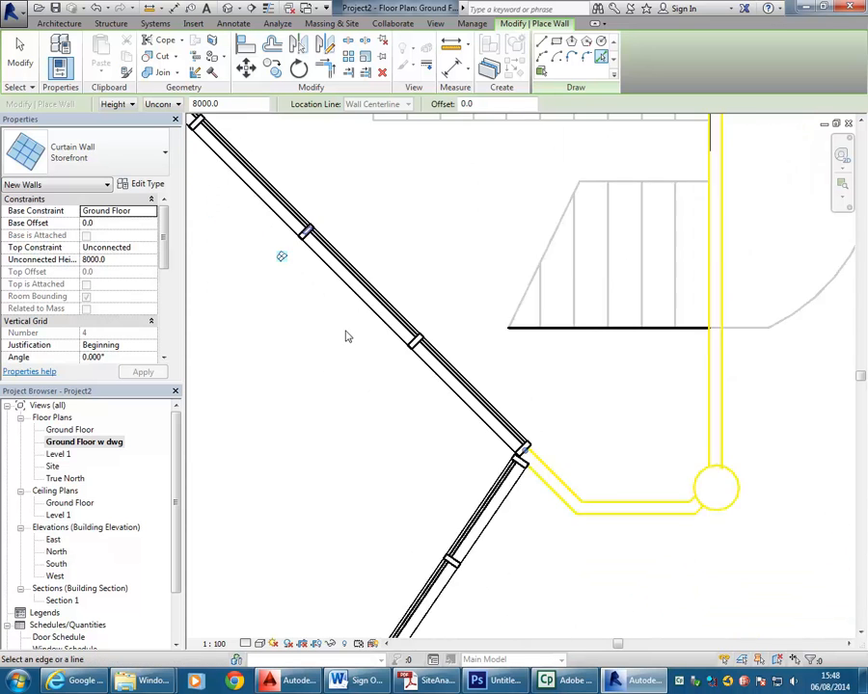
scroll(456, 505, down, 4)
scroll(488, 469, up, 3)
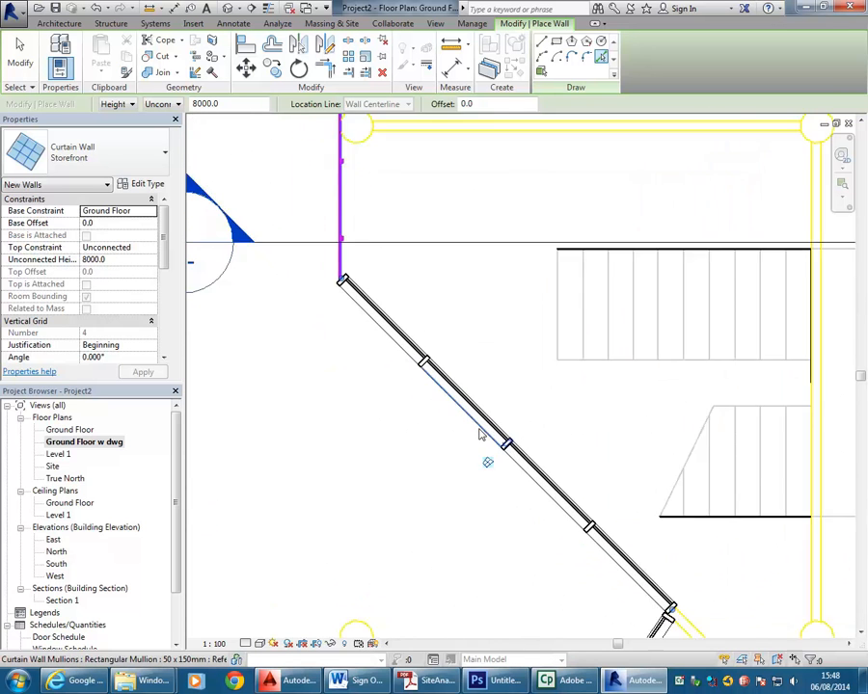
middle_drag(584, 340, 582, 324)
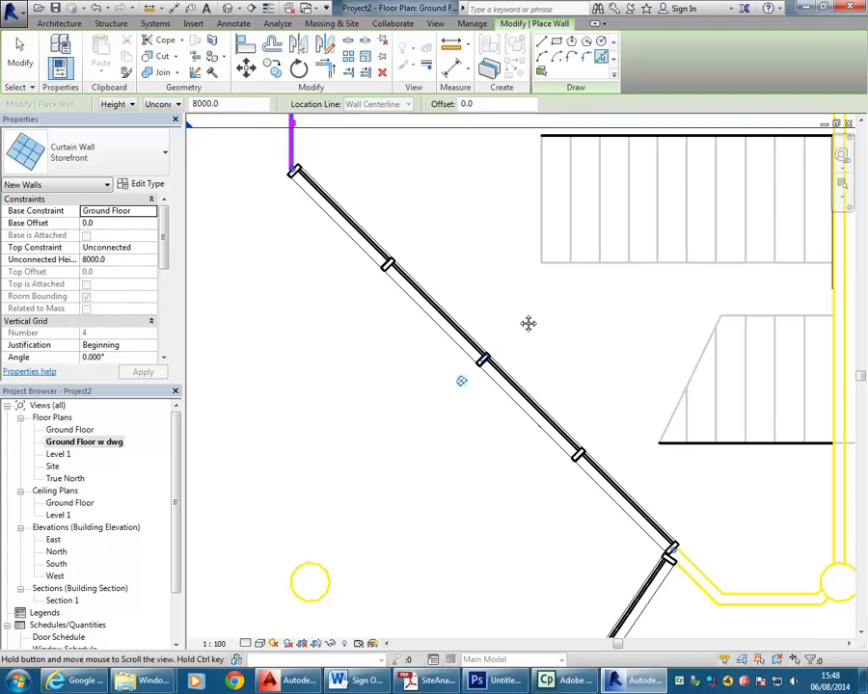
scroll(519, 319, down, 3)
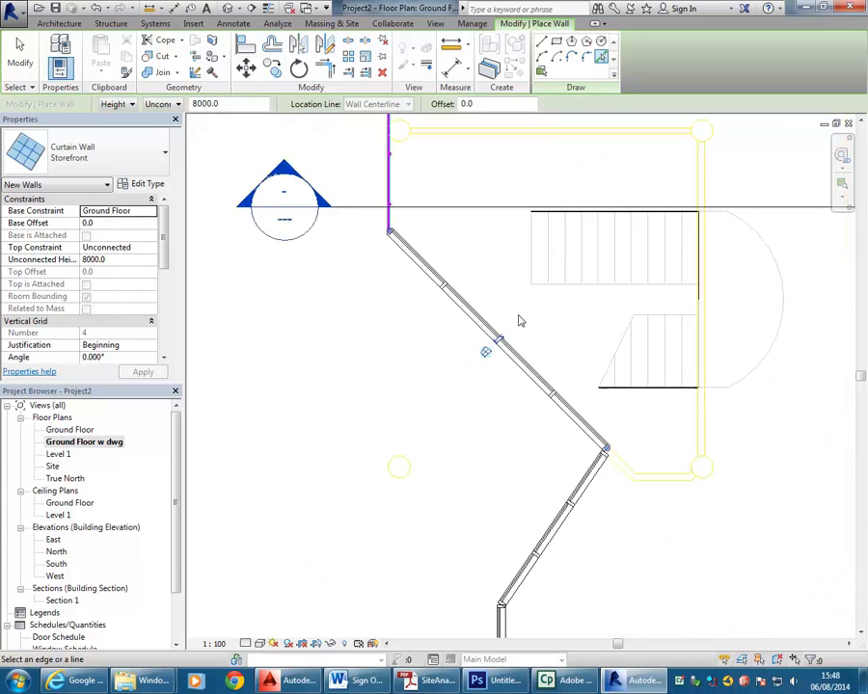
scroll(440, 351, up, 4)
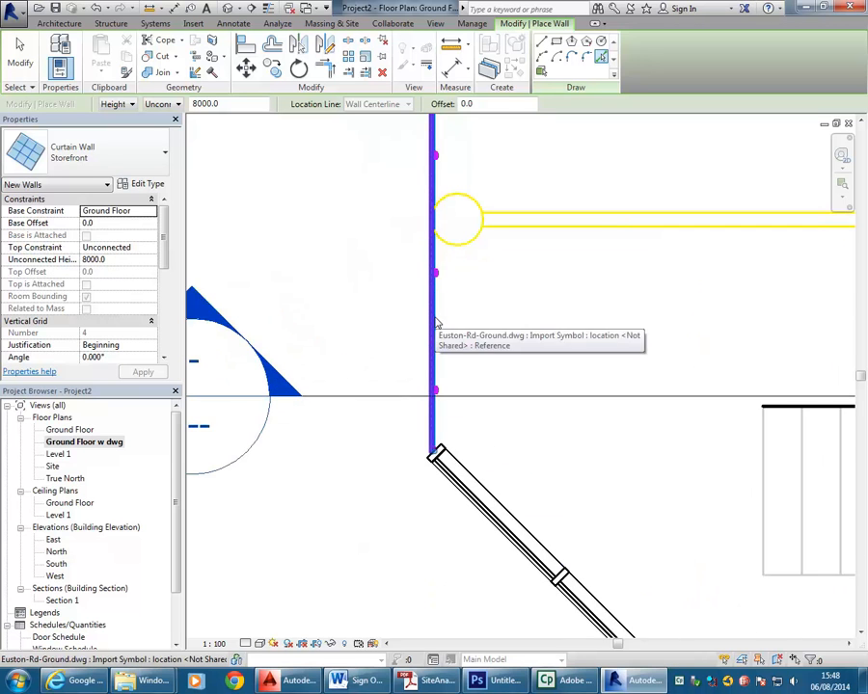
Step: Create a storefront wall on the left vertical facade line up to the upper exterior wall, and end wall placement
scroll(447, 328, up, 2)
scroll(428, 344, up, 2)
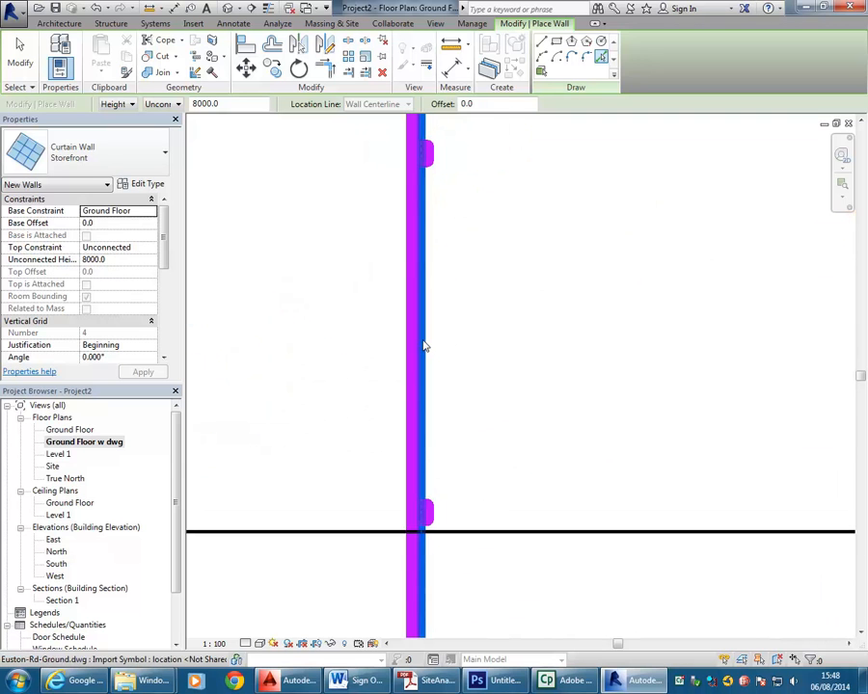
scroll(422, 269, down, 4)
middle_drag(434, 349, 439, 457)
scroll(425, 256, down, 1)
middle_drag(425, 255, 402, 478)
scroll(434, 367, up, 2)
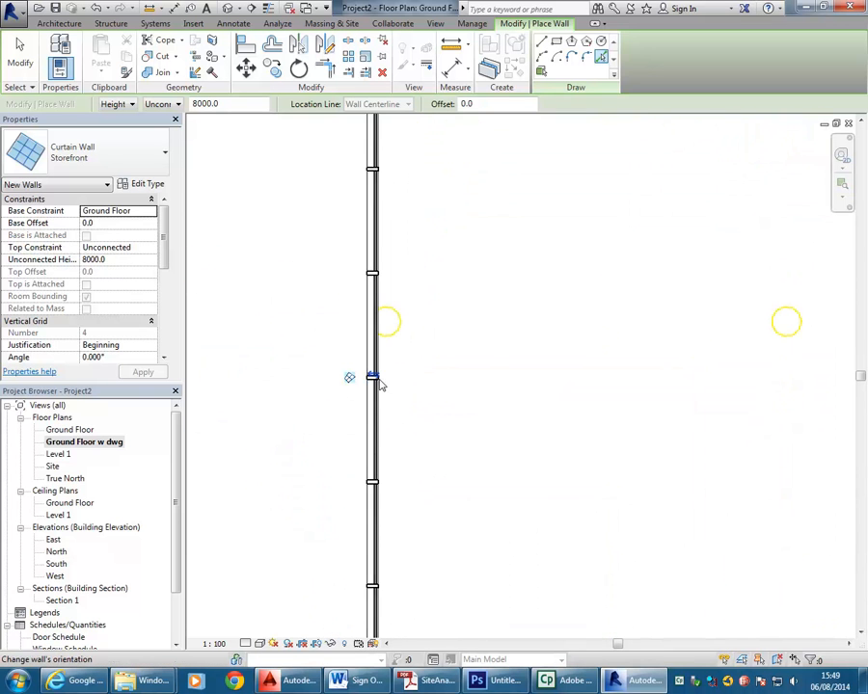
scroll(443, 270, down, 2)
middle_drag(449, 258, 397, 355)
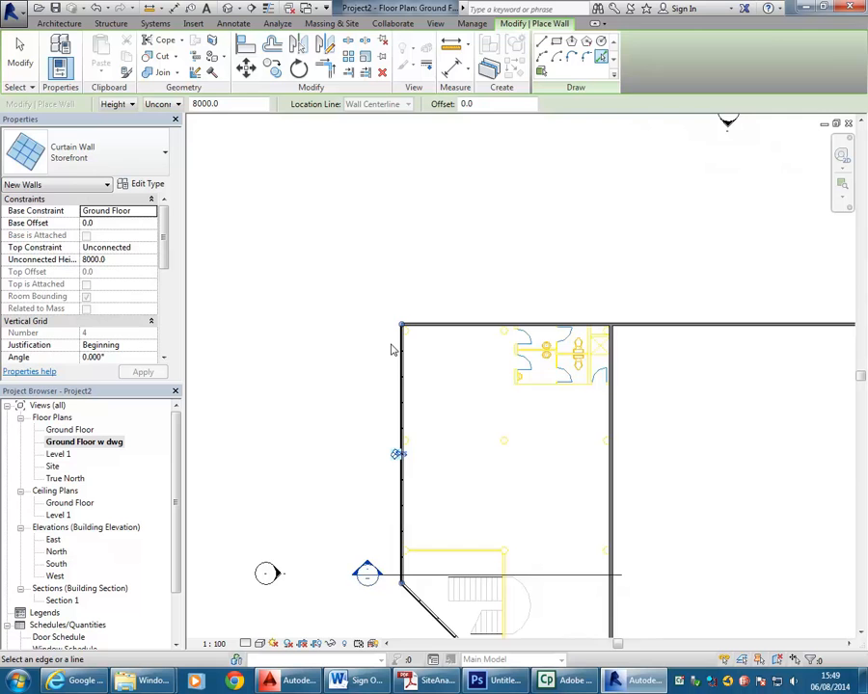
scroll(400, 331, up, 2)
key(Escape)
key(Escape)
middle_drag(467, 455, 414, 306)
scroll(416, 287, down, 4)
scroll(528, 525, up, 3)
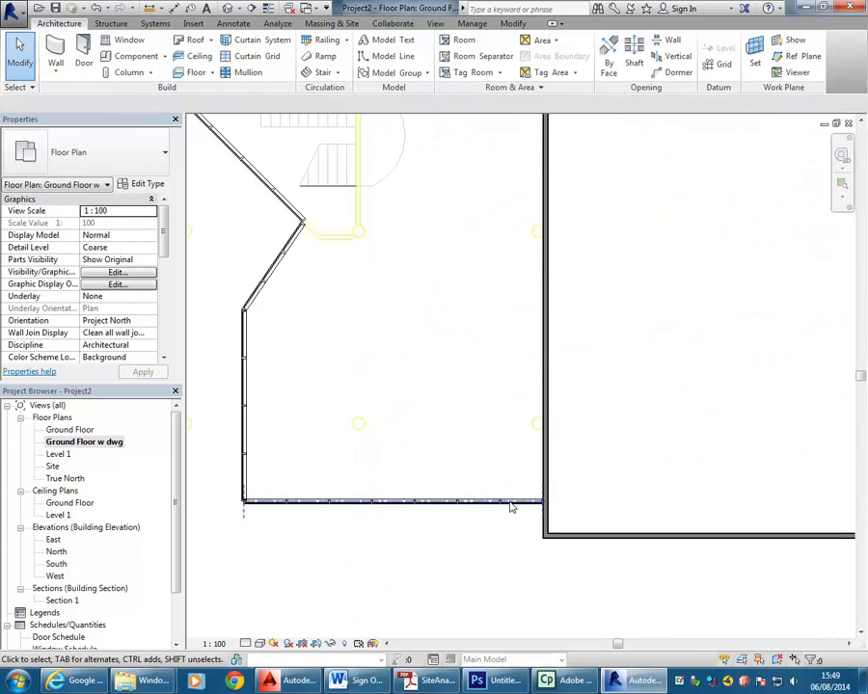
scroll(508, 502, up, 3)
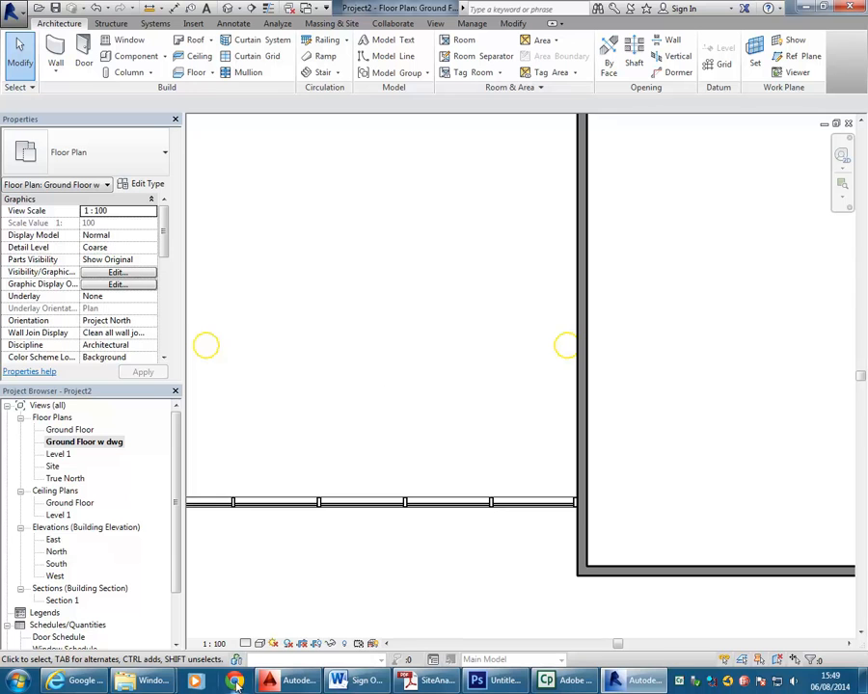
Step: Set the Ground Floor w dwg view to Wireframe and check the lower storefront wall against the imported CAD lines
click(259, 643)
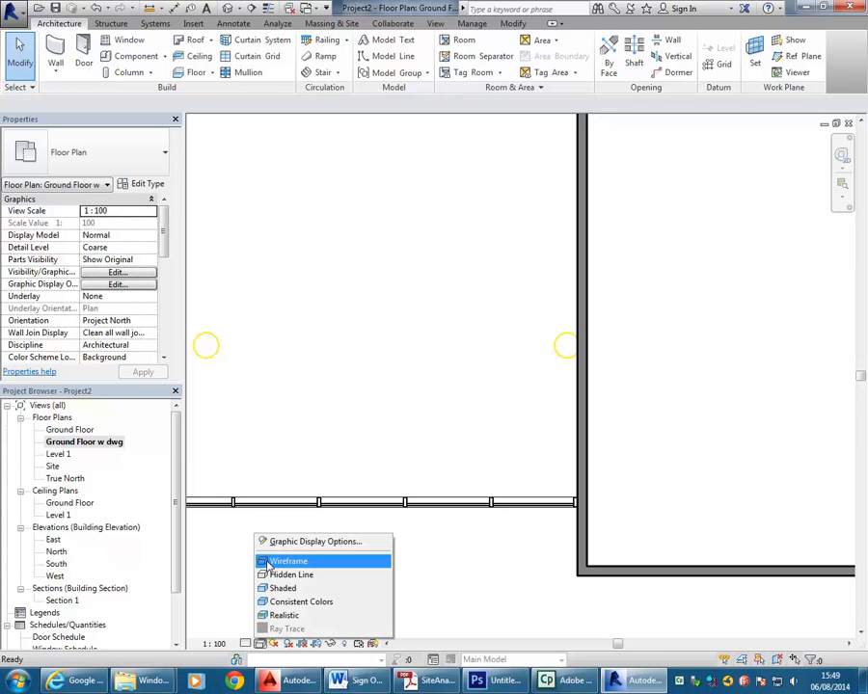
click(279, 562)
scroll(518, 471, up, 4)
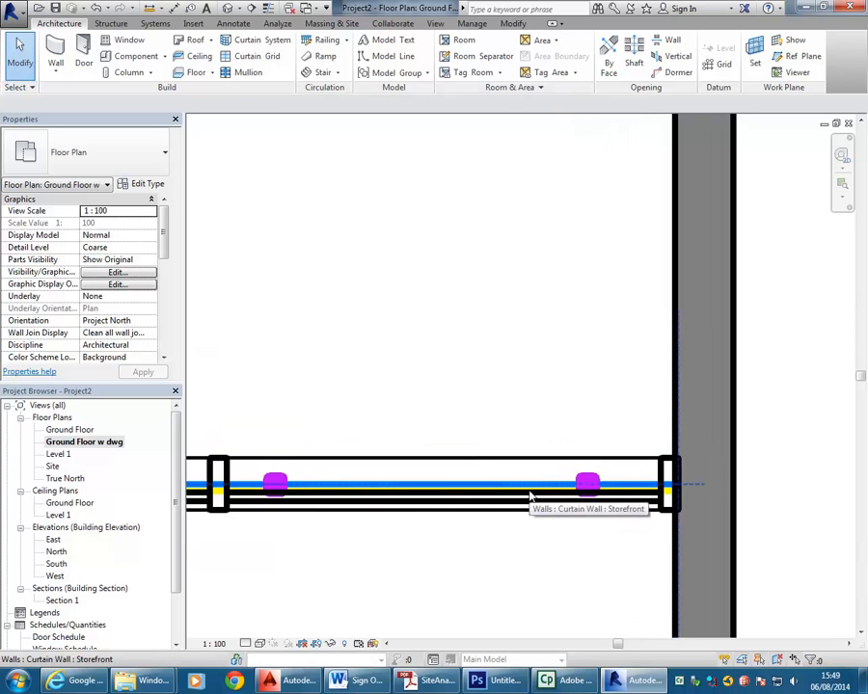
scroll(501, 521, up, 3)
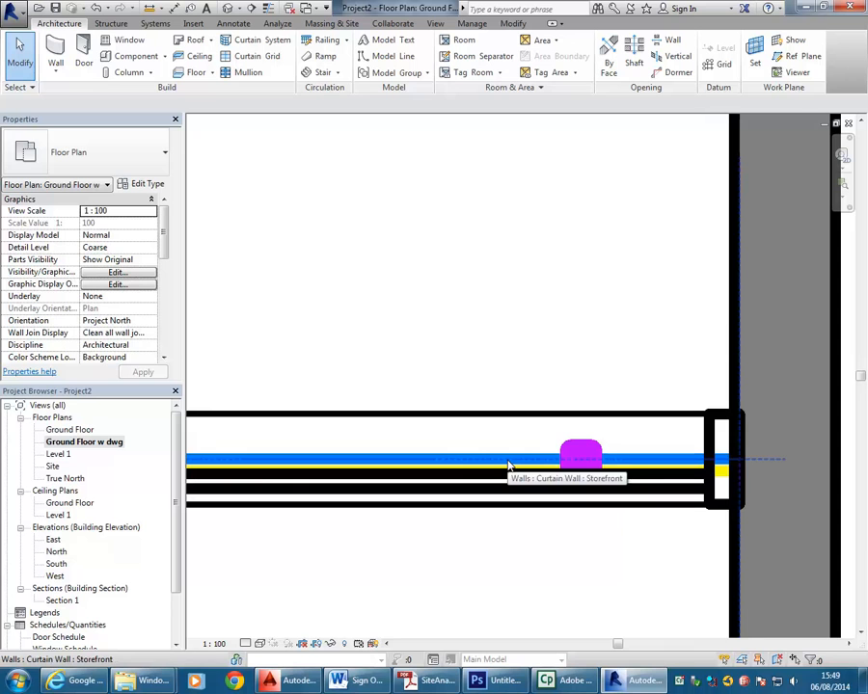
middle_drag(613, 461, 587, 451)
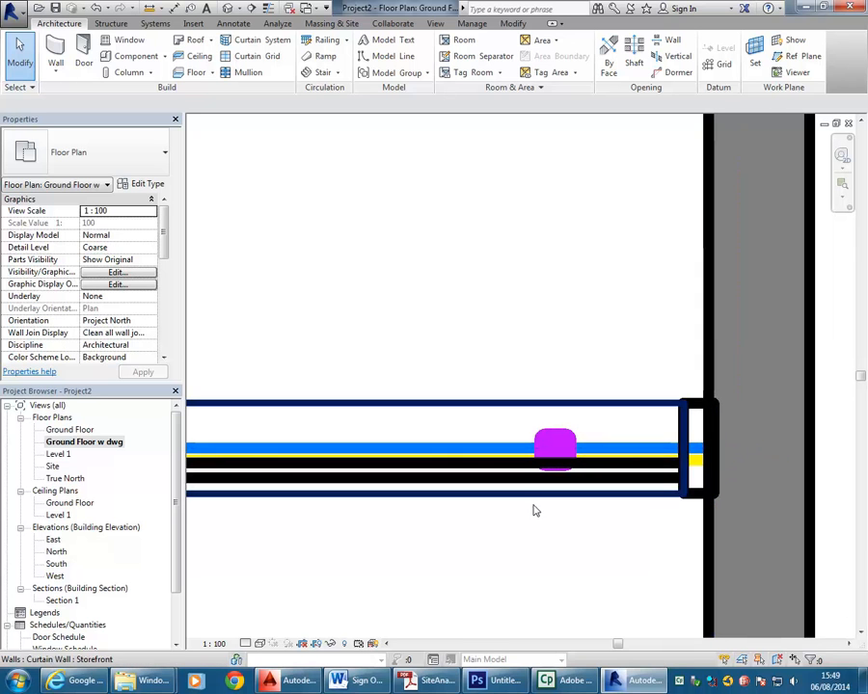
scroll(600, 520, up, 2)
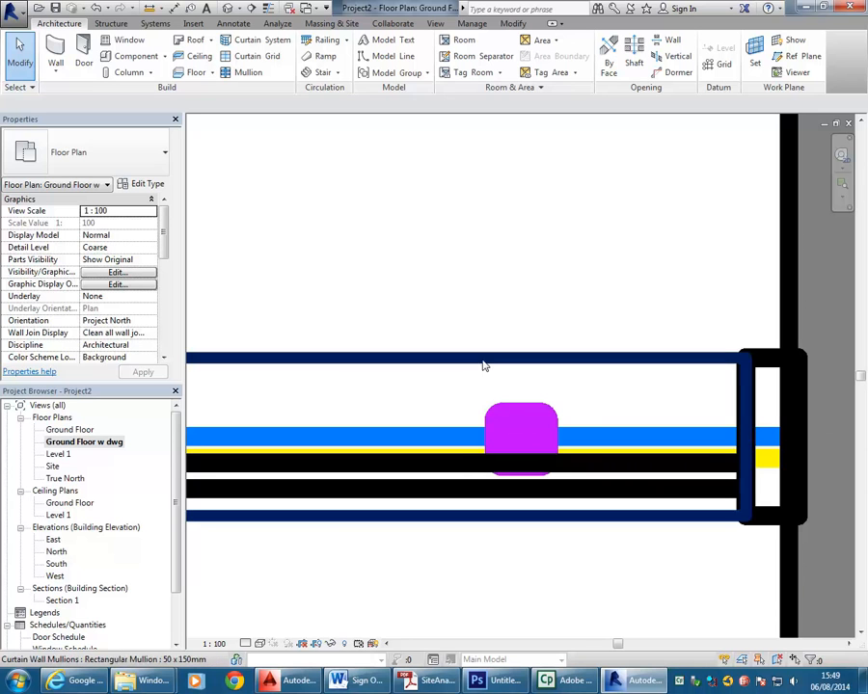
scroll(605, 447, down, 6)
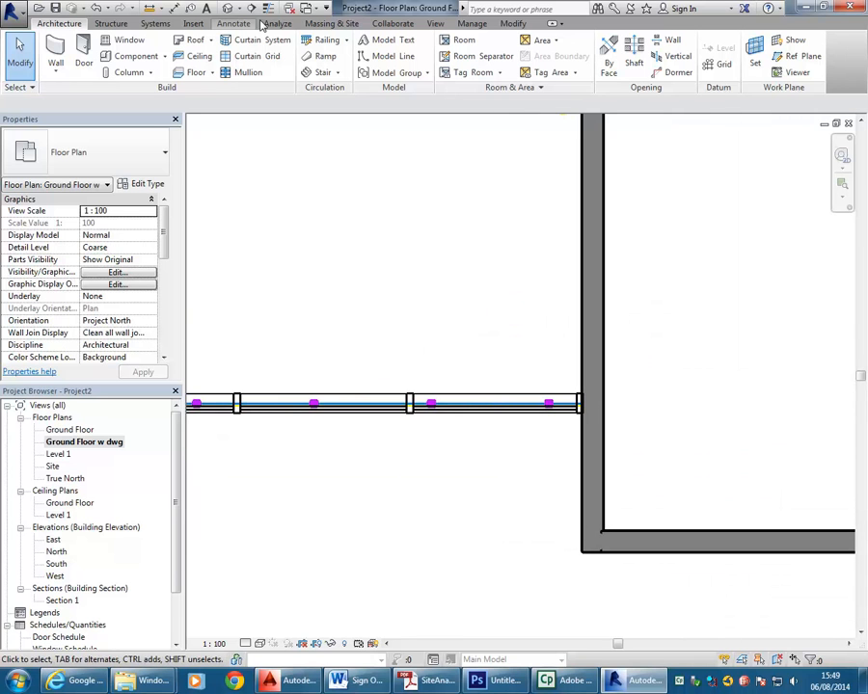
Step: View the model in the default 3D view, and open the Site floor plan with the whole building in view
click(228, 9)
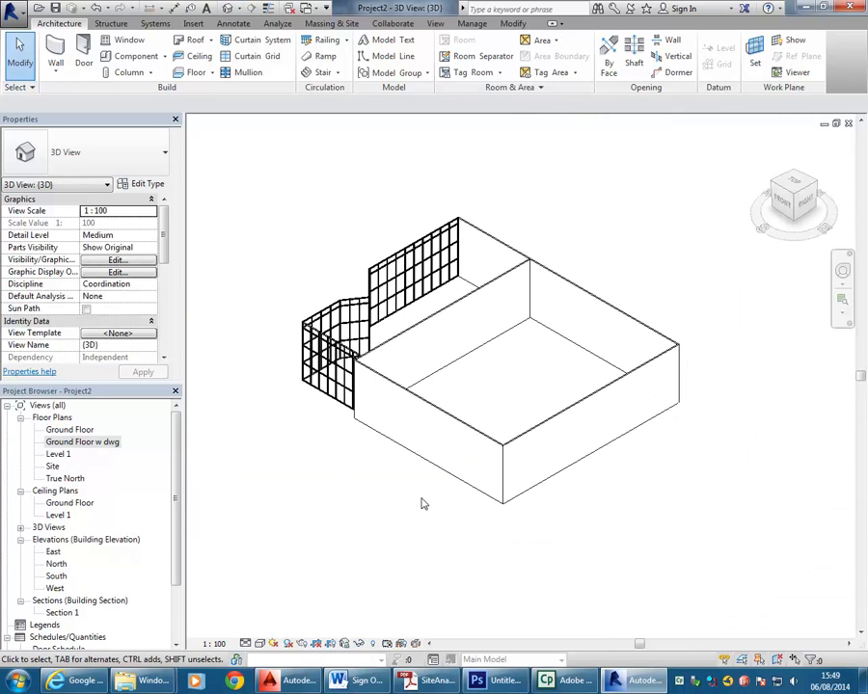
double_click(52, 467)
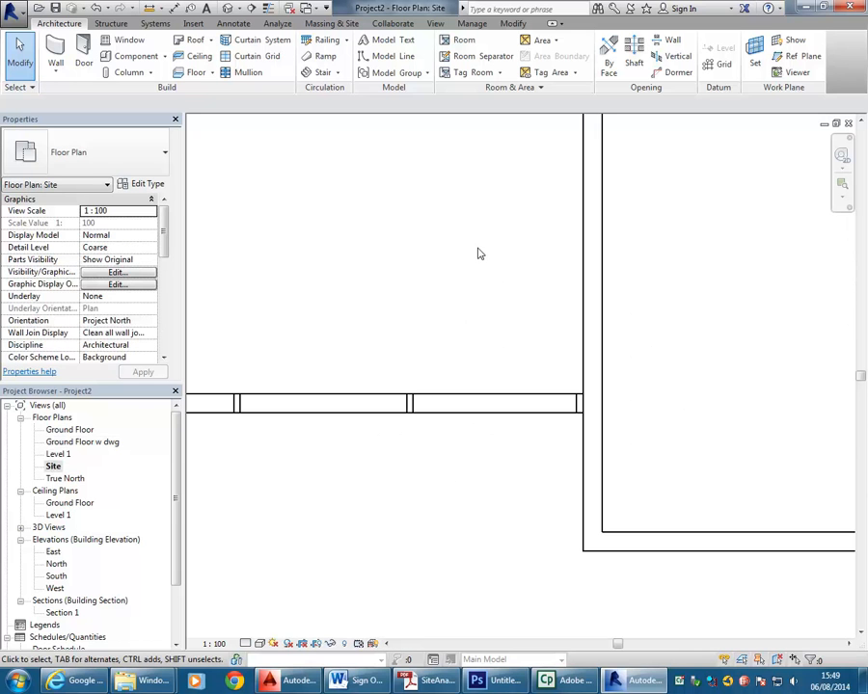
scroll(482, 249, down, 3)
middle_drag(507, 234, 486, 405)
scroll(517, 374, down, 1)
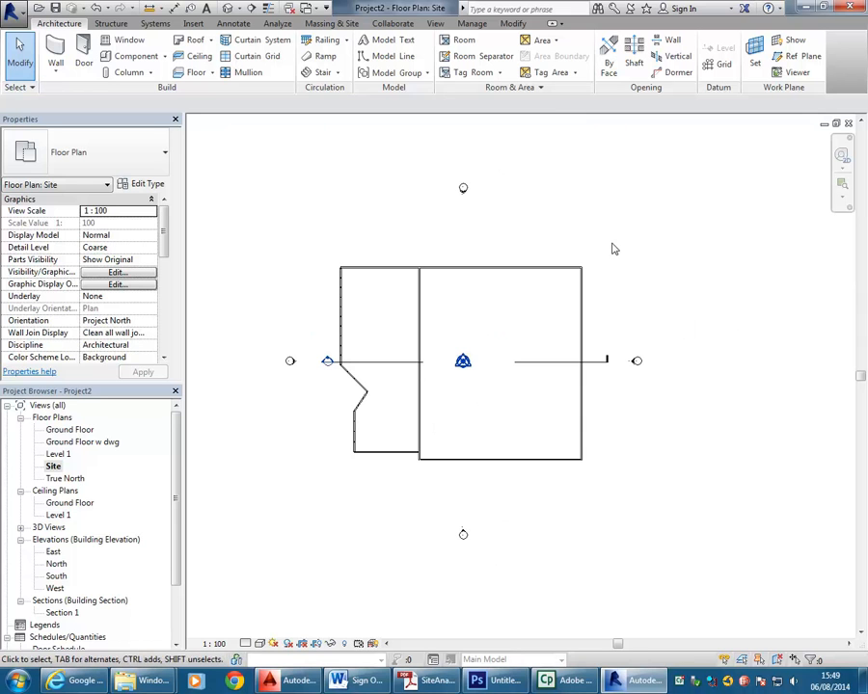
Step: Inspect the four elevation markers and the building section line around the building on the Site plan
drag(420, 513, 508, 586)
drag(258, 324, 308, 386)
drag(405, 155, 513, 212)
drag(618, 329, 704, 390)
click(479, 420)
click(515, 363)
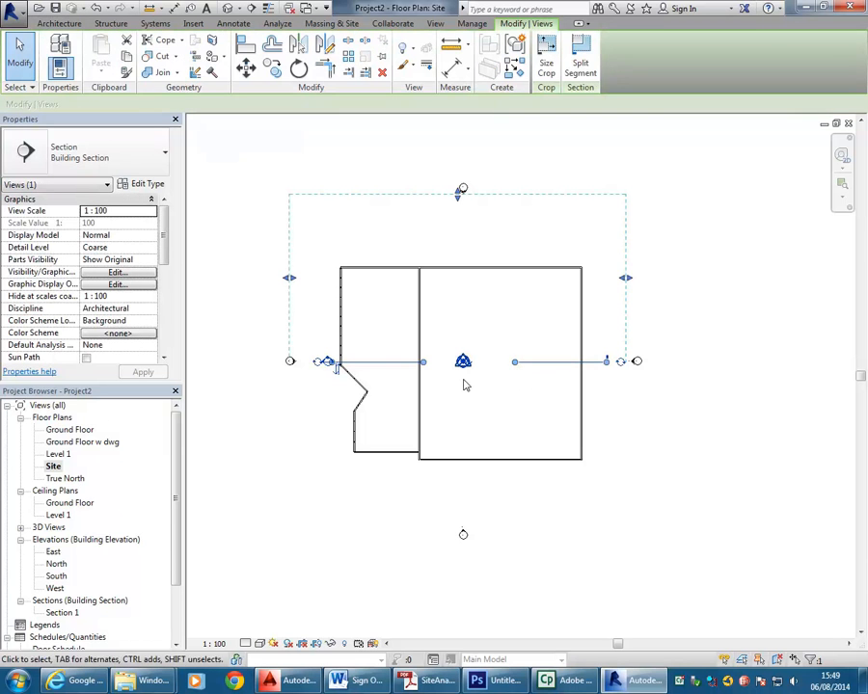
click(294, 424)
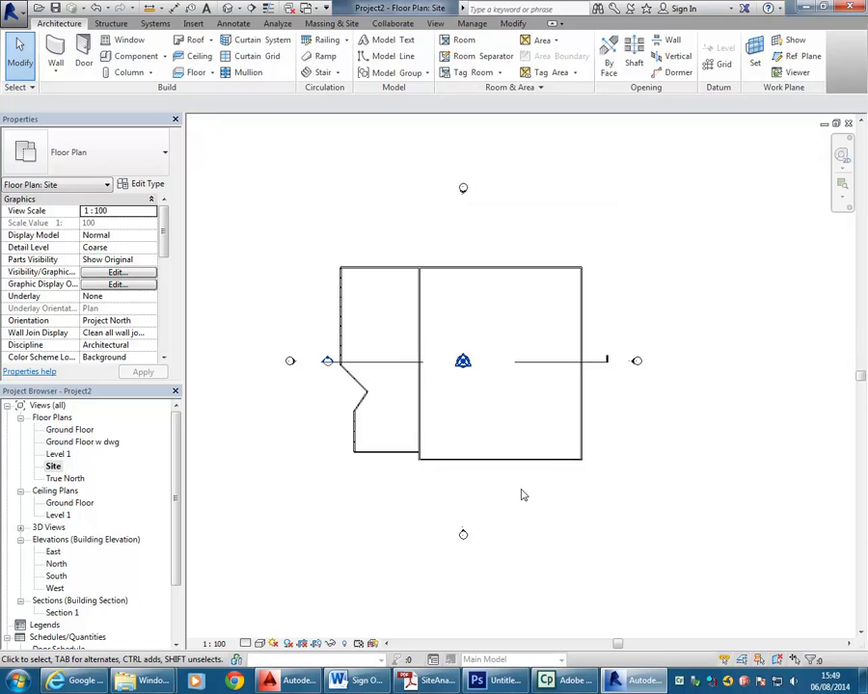
Step: Duplicate the Site floor plan view and rename the copy "Site w image"
right_click(53, 467)
mouse_move(221, 293)
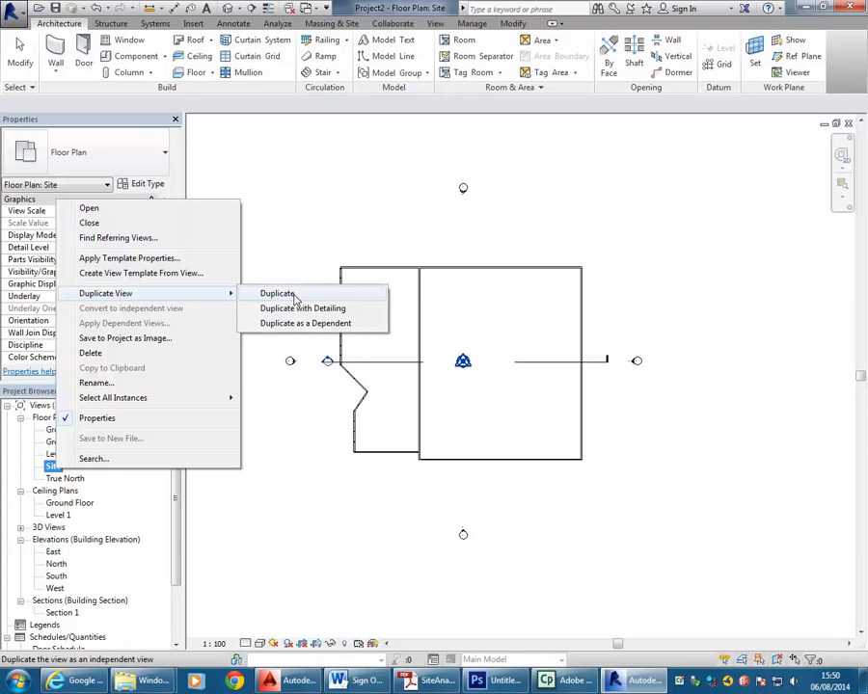
click(302, 293)
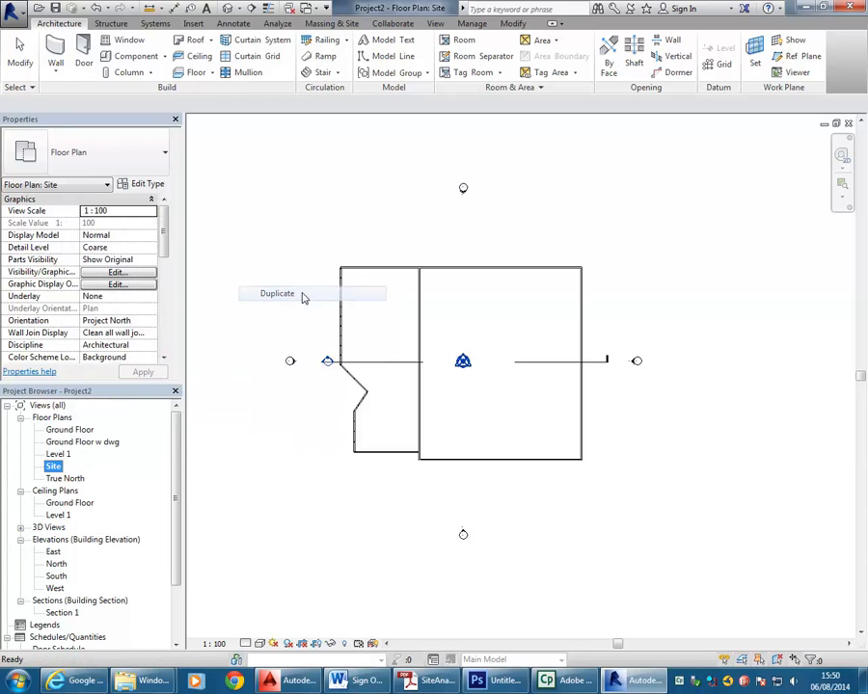
right_click(73, 429)
click(106, 340)
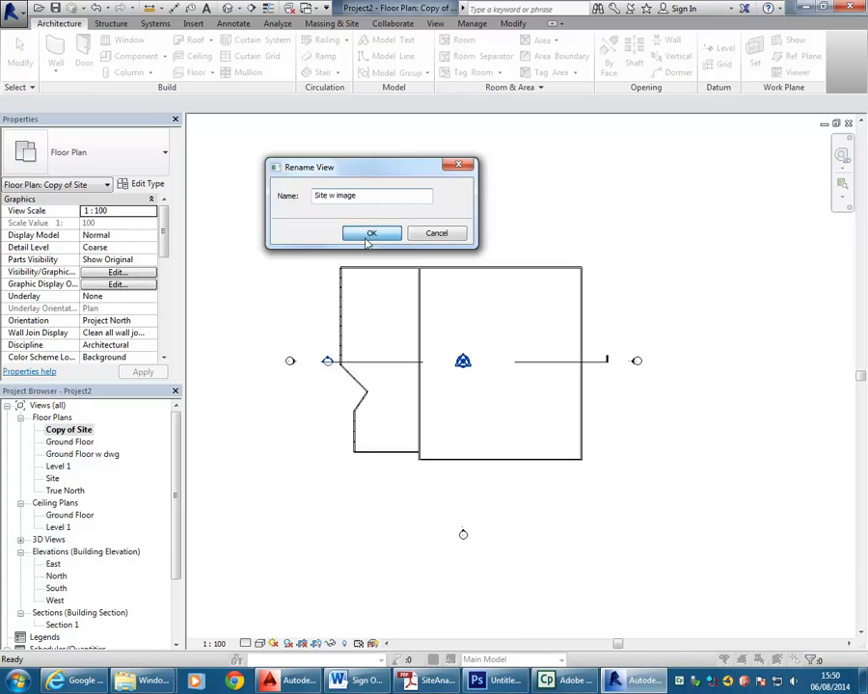
click(370, 235)
click(366, 238)
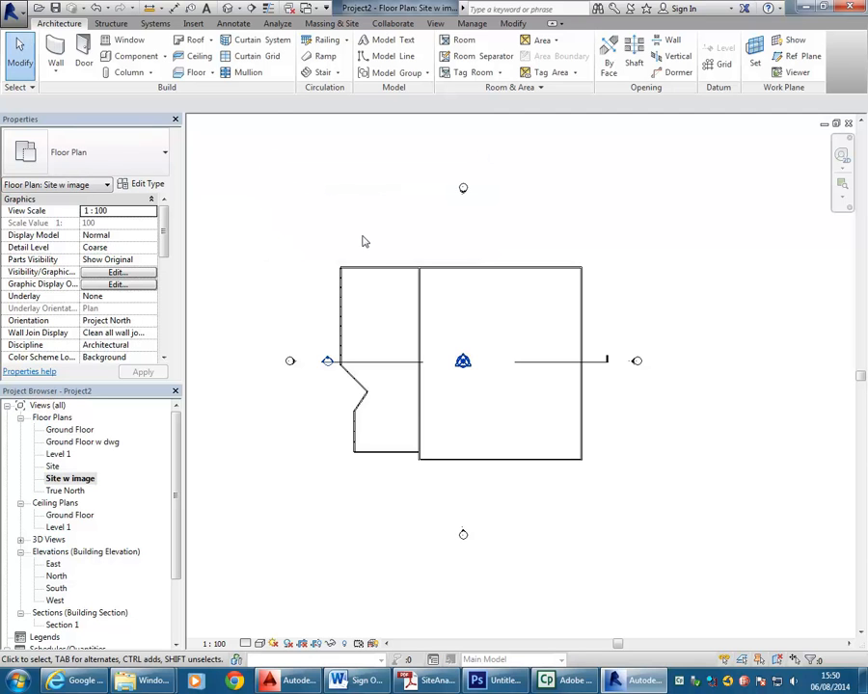
Step: Import the image Euston-Rd-Sat-50m.jpg from the Revit Alpaca Project folder and place it above and to the right of the building
click(192, 24)
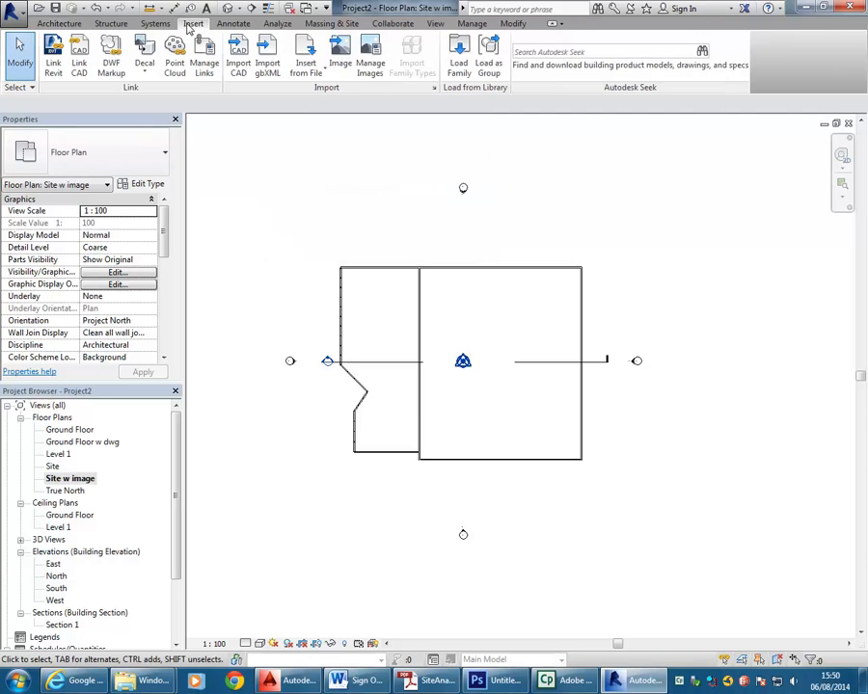
click(339, 60)
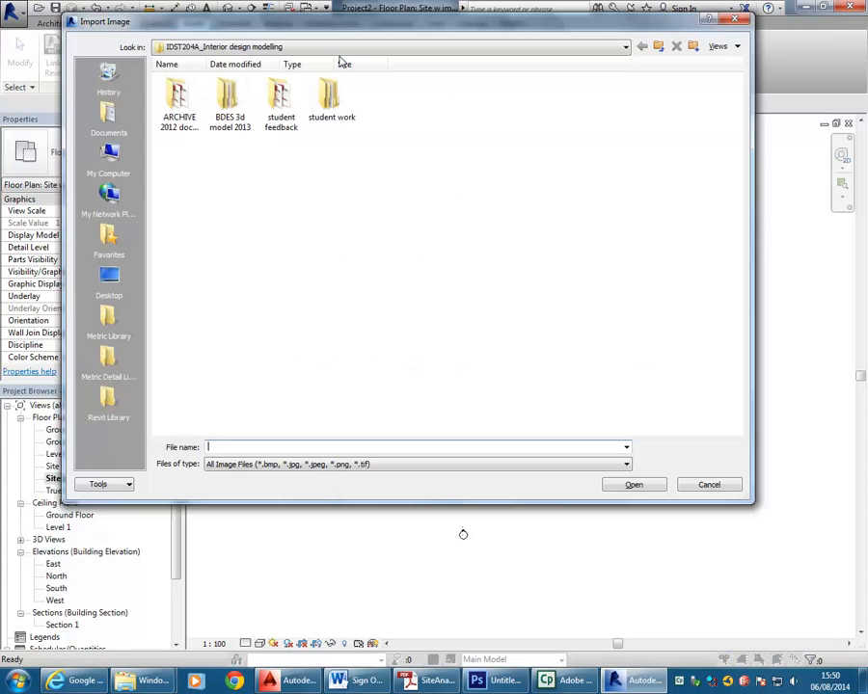
click(333, 51)
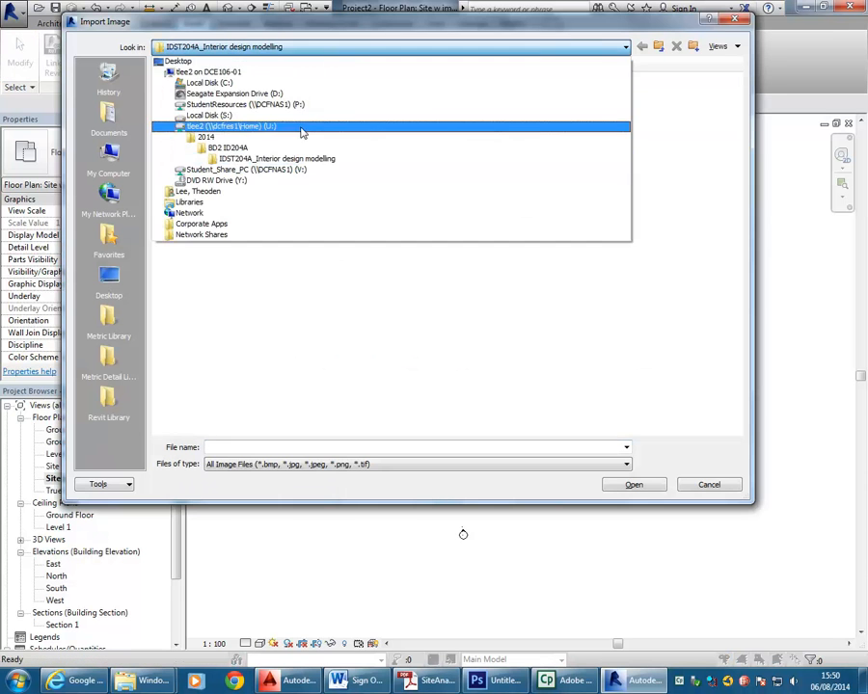
click(288, 91)
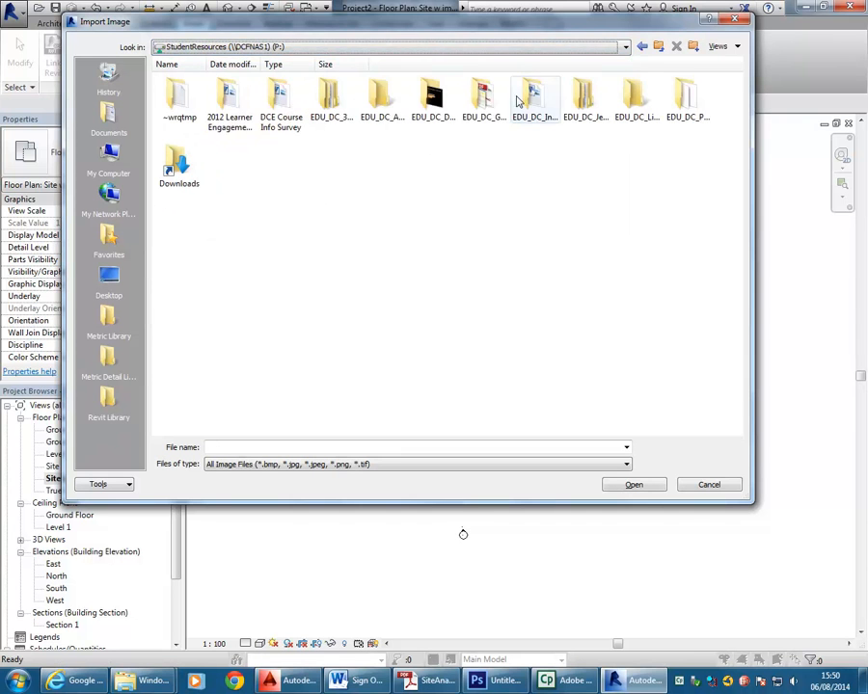
double_click(526, 89)
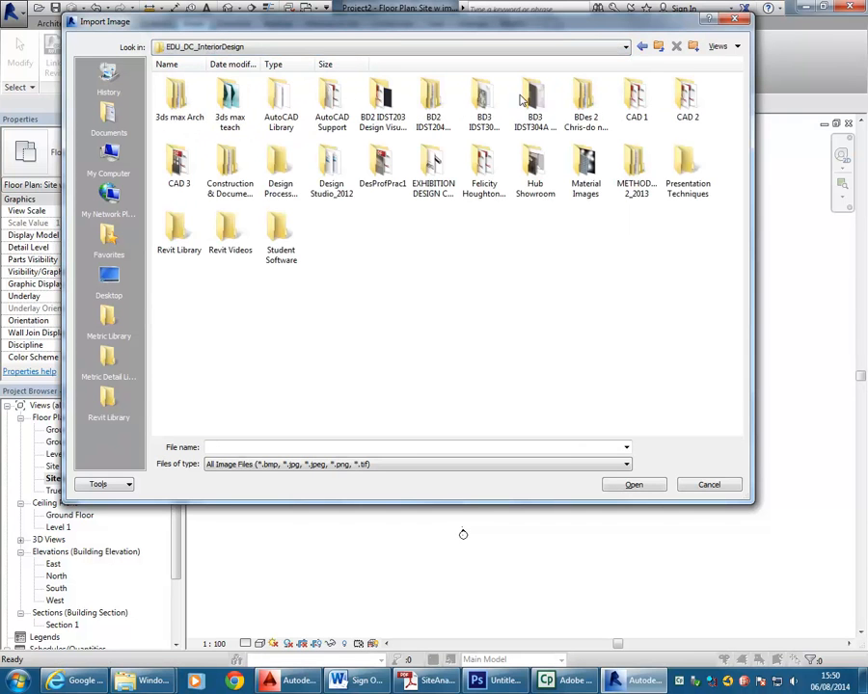
double_click(433, 101)
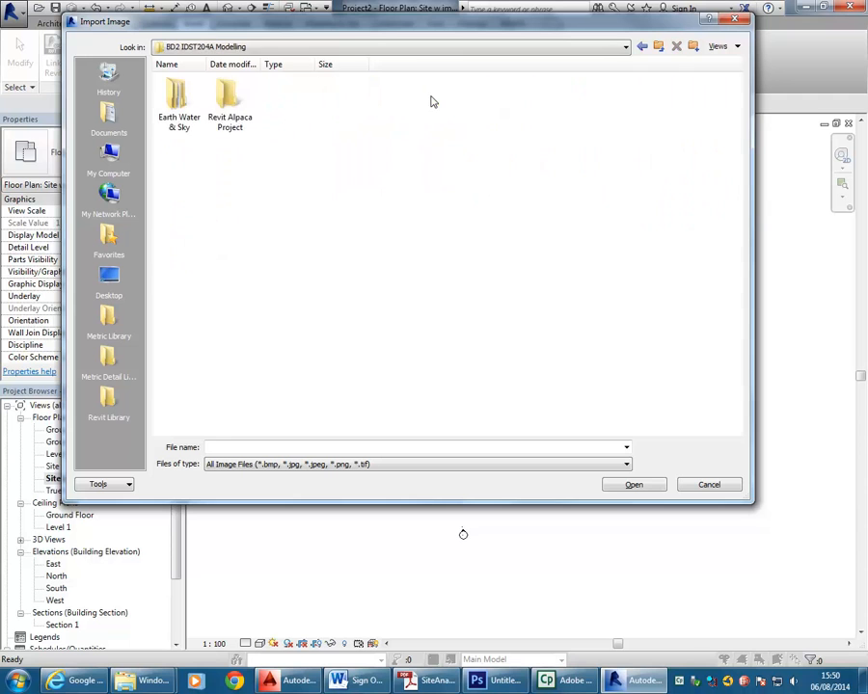
double_click(226, 99)
click(289, 100)
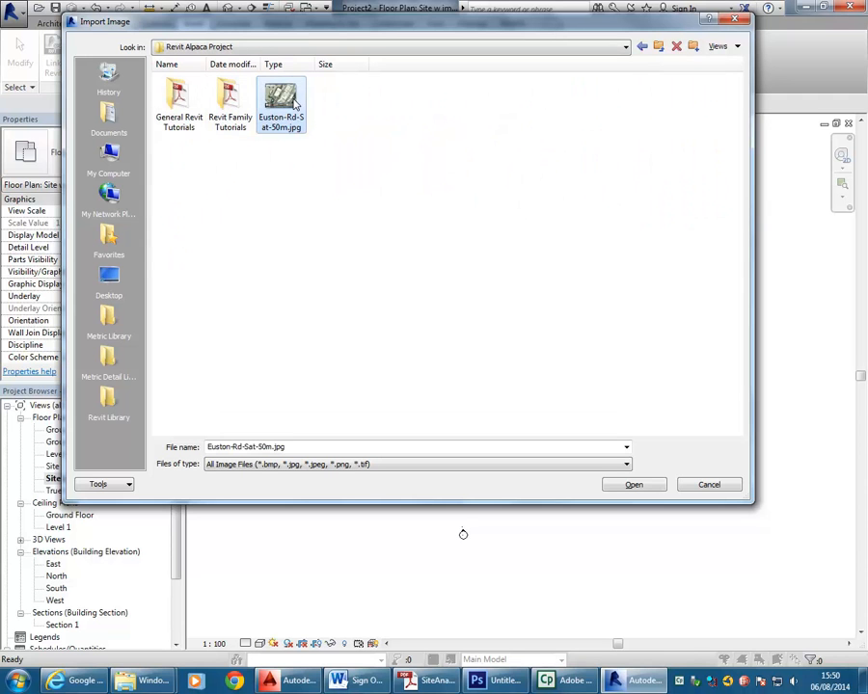
click(634, 486)
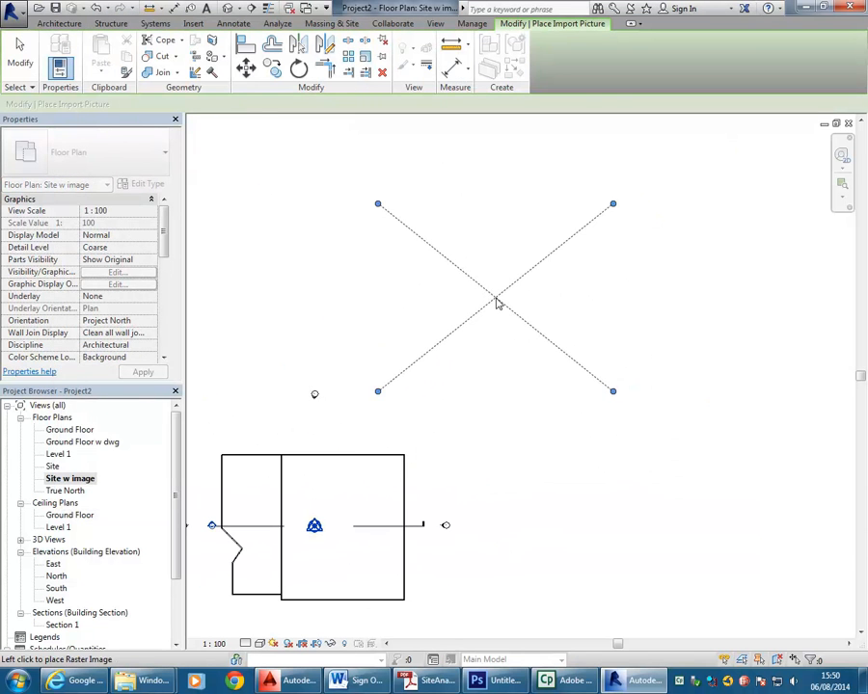
click(496, 303)
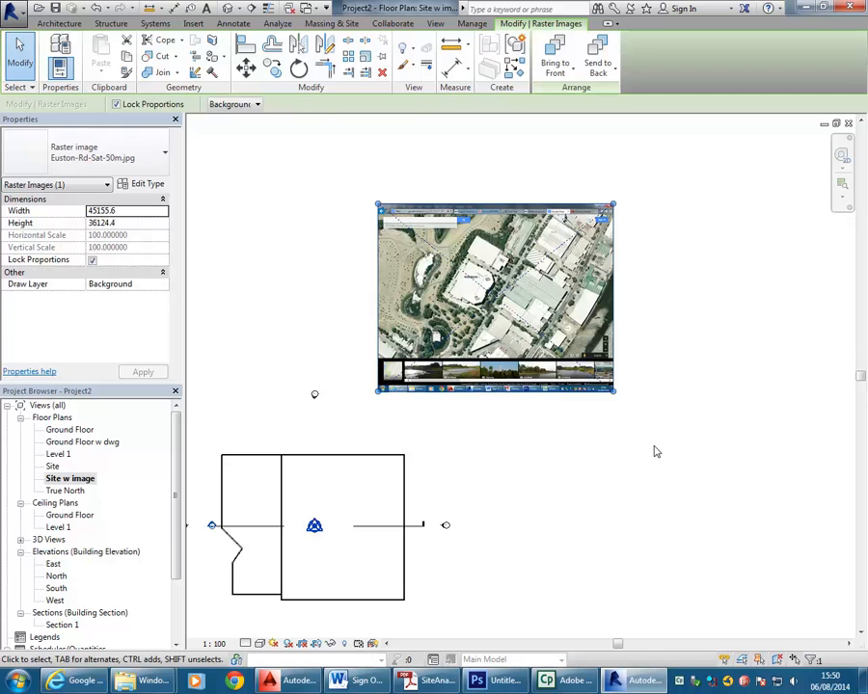
click(567, 469)
Step: Examine the imported satellite image and the map scale bar at its lower right corner
scroll(579, 472, up, 5)
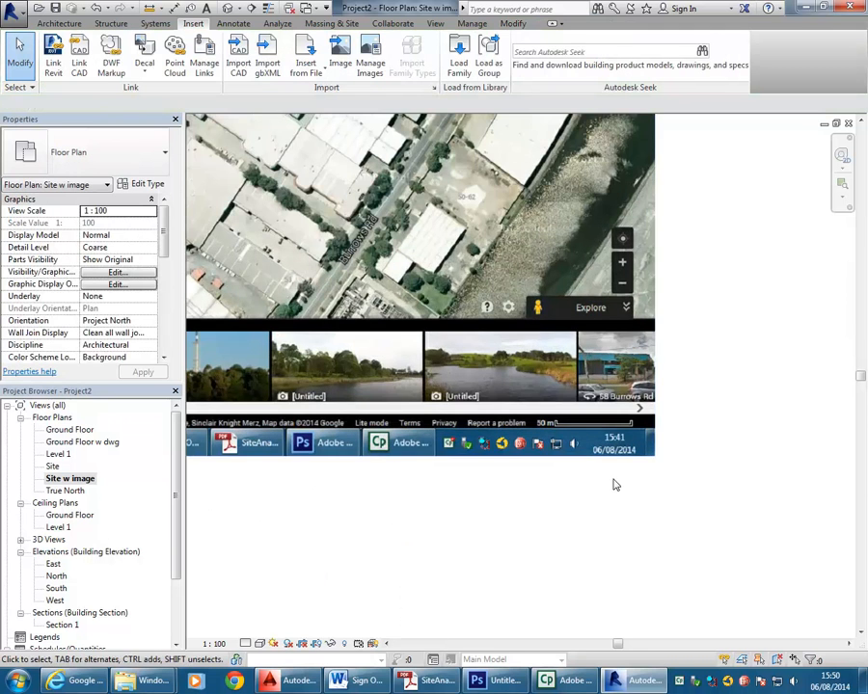
scroll(368, 317, down, 4)
middle_drag(367, 318, 541, 428)
scroll(542, 428, down, 1)
scroll(410, 361, down, 1)
middle_drag(409, 362, 431, 354)
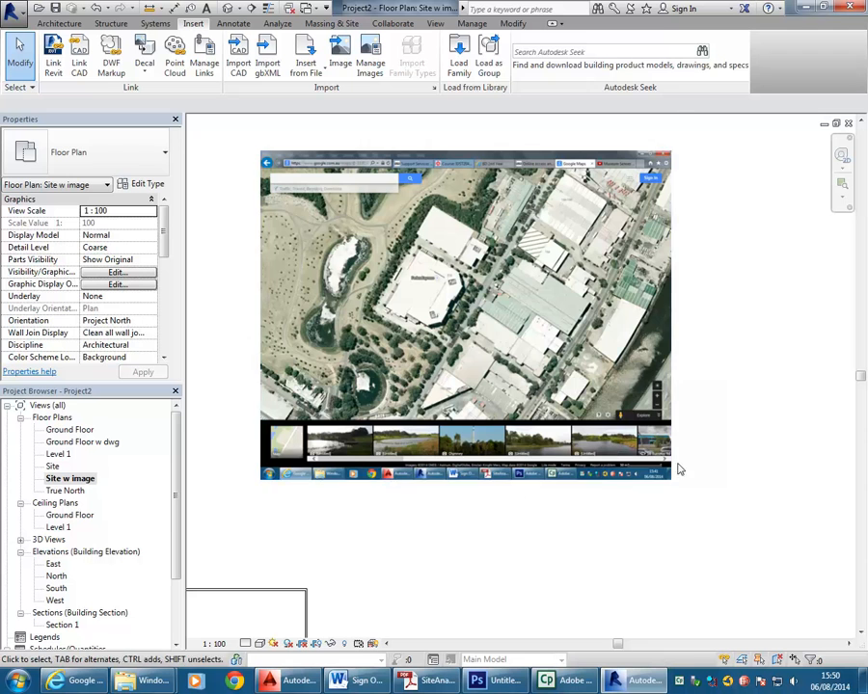
scroll(678, 470, up, 5)
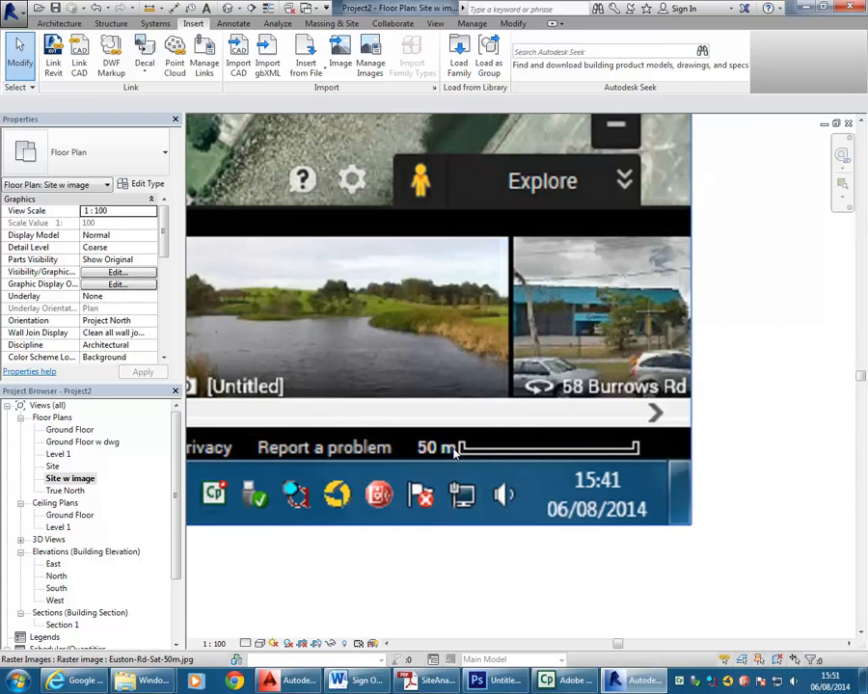
scroll(459, 459, down, 6)
scroll(402, 307, up, 2)
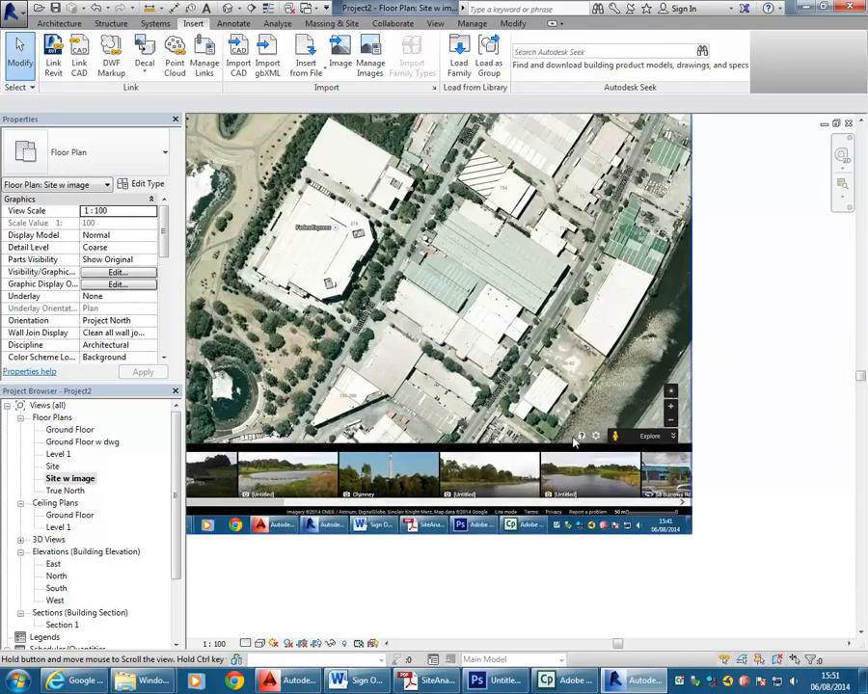
scroll(439, 394, down, 1)
middle_drag(440, 394, 461, 401)
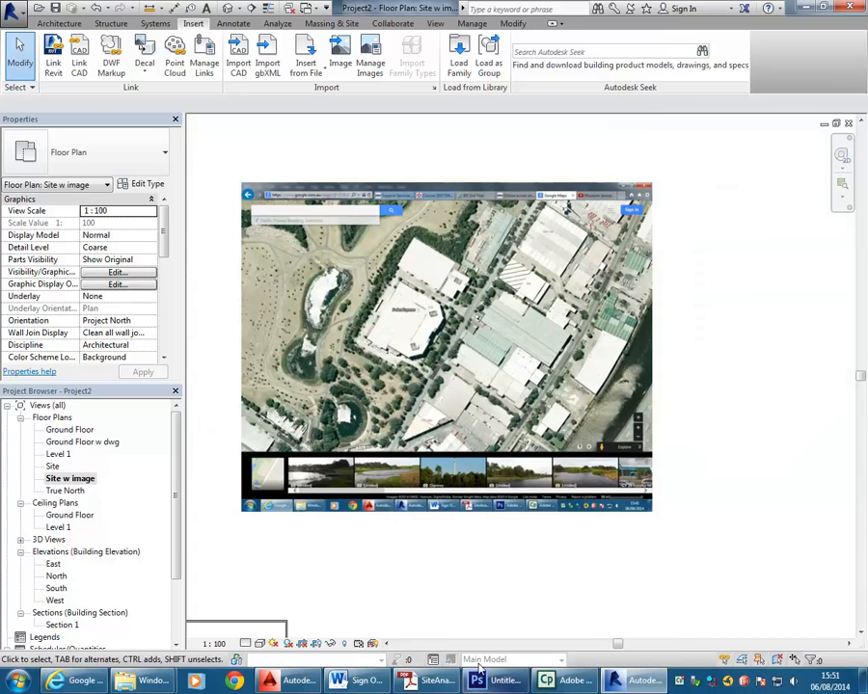
Step: Measure the length of the 50 m scale bar at the lower right corner of the satellite image
scroll(567, 588, up, 1)
scroll(596, 533, up, 3)
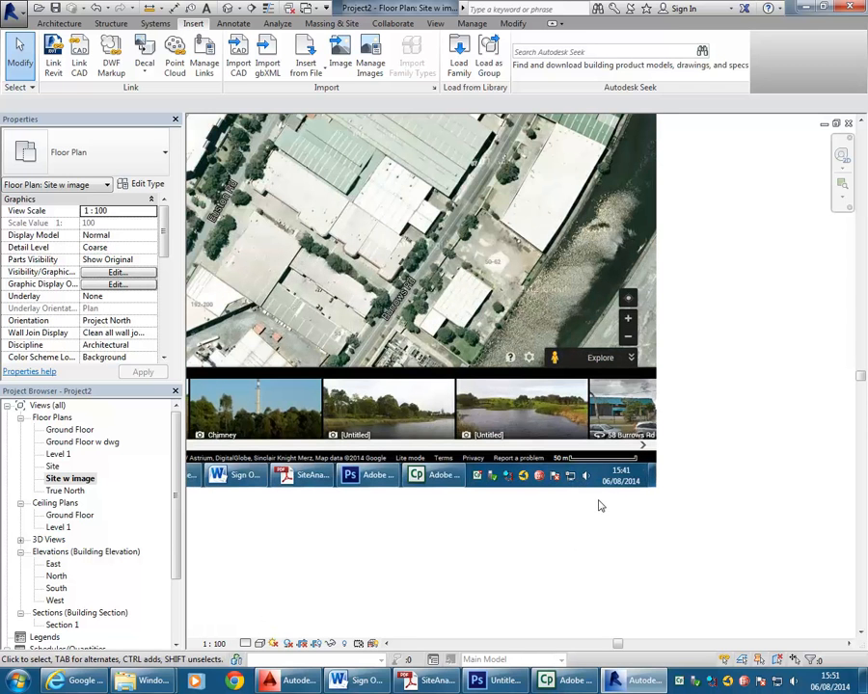
scroll(597, 506, up, 1)
scroll(626, 445, up, 1)
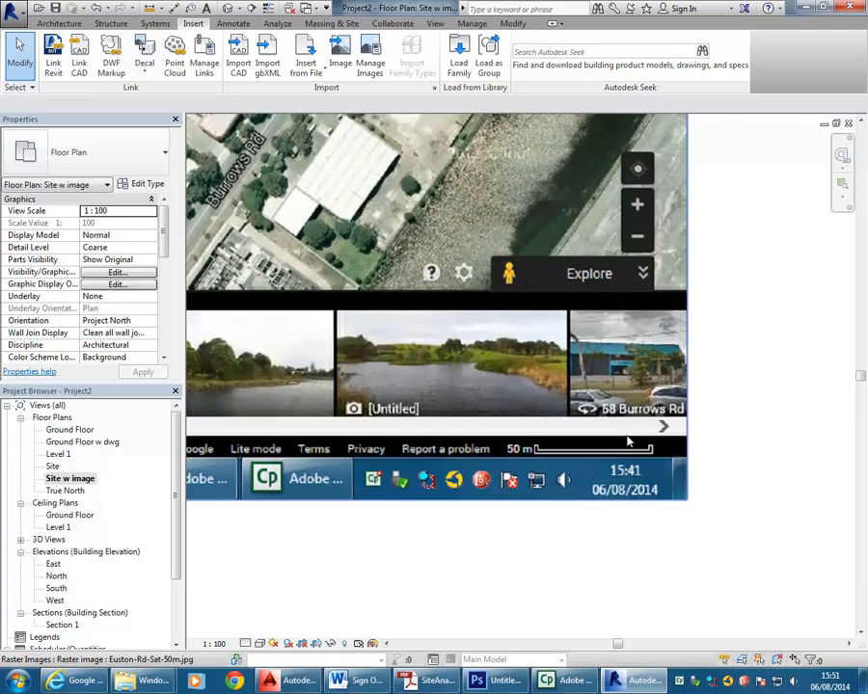
scroll(521, 429, up, 2)
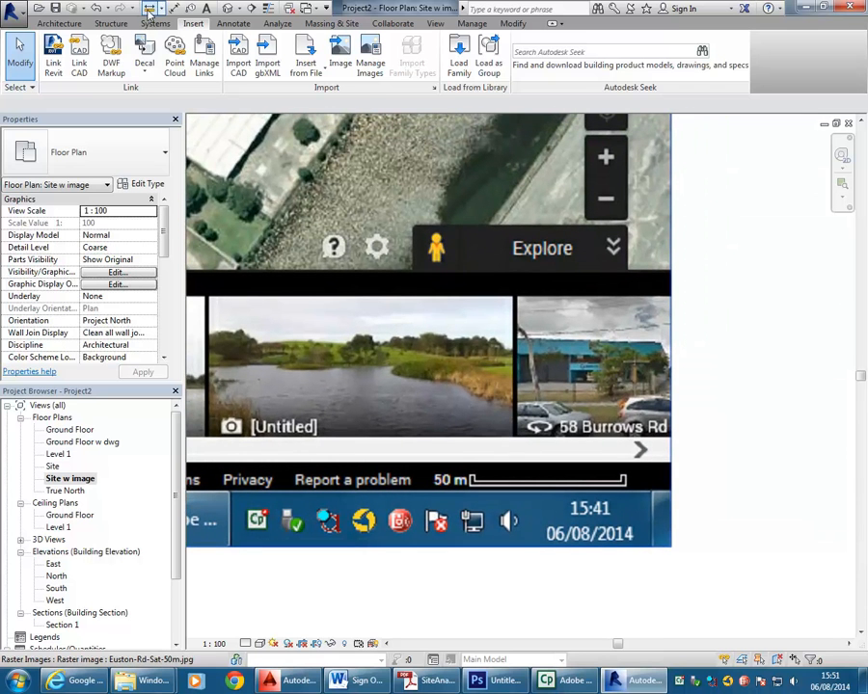
click(149, 10)
scroll(445, 367, up, 3)
middle_drag(528, 455, 405, 358)
scroll(386, 374, up, 2)
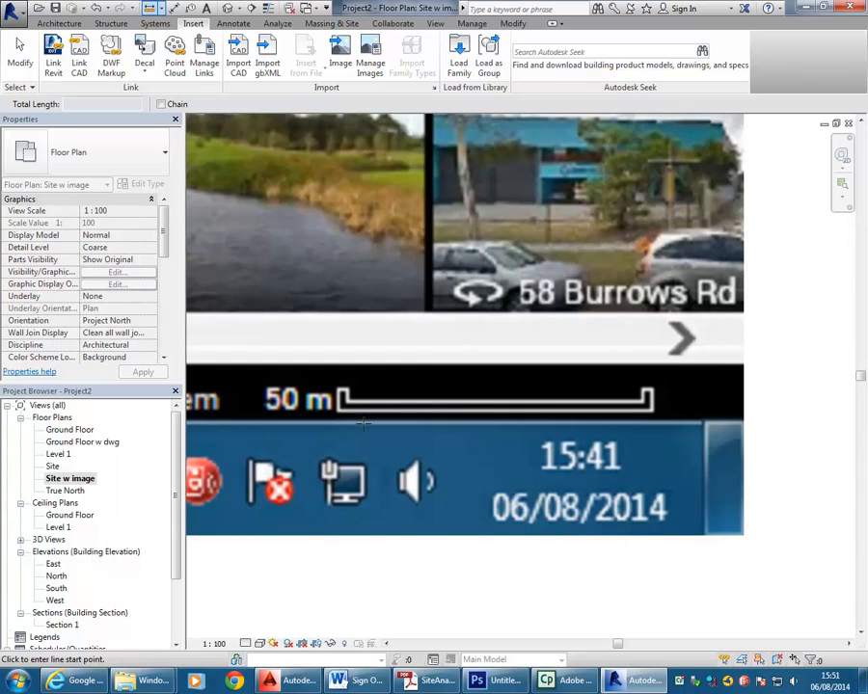
click(342, 398)
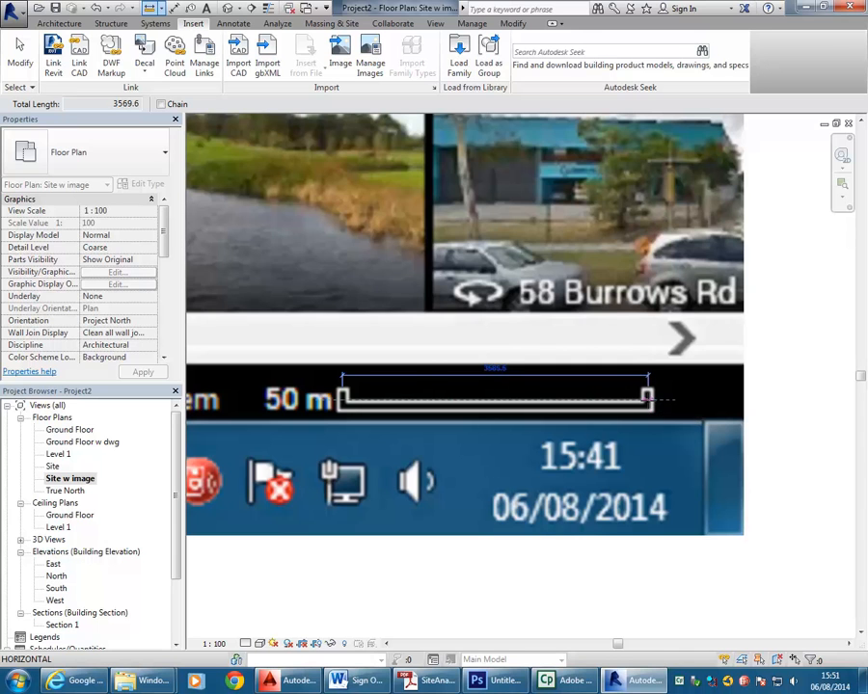
scroll(646, 396, up, 2)
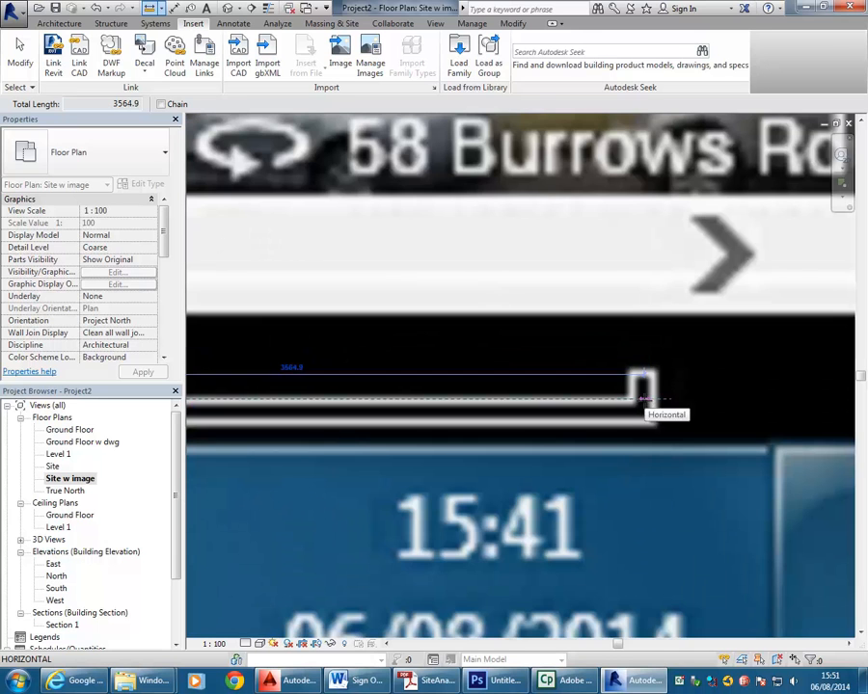
click(641, 396)
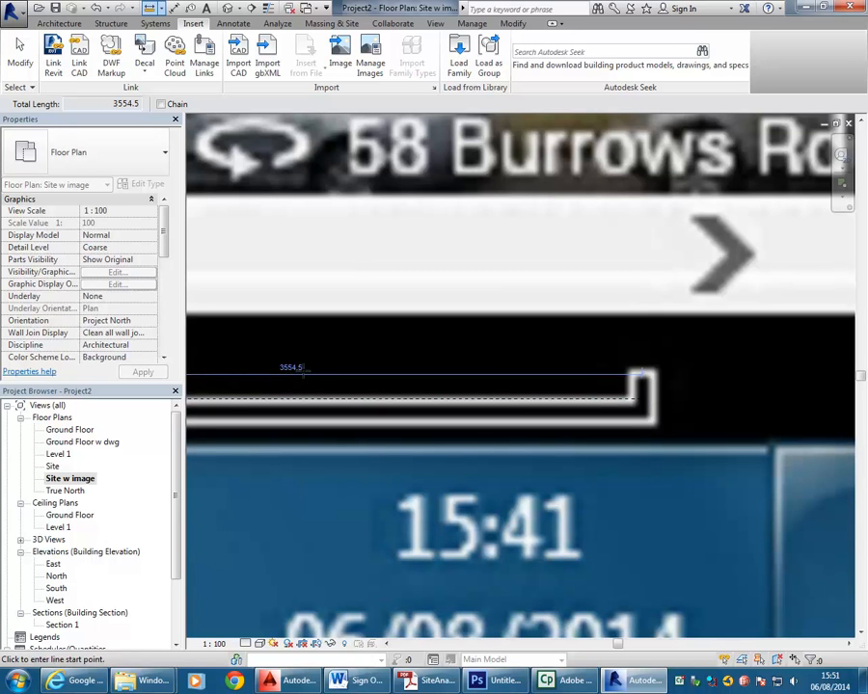
right_click(330, 269)
click(355, 277)
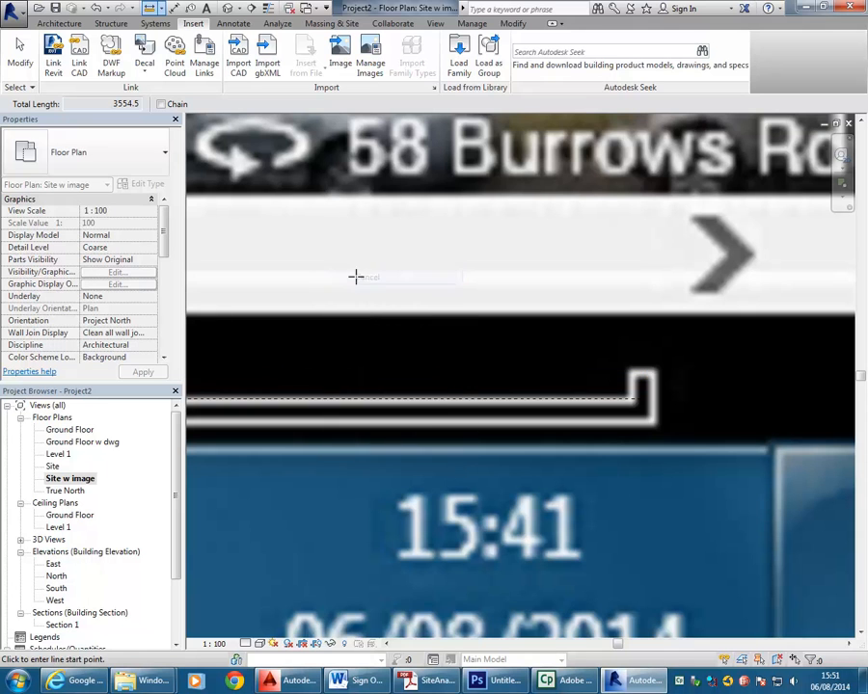
right_click(367, 280)
click(371, 286)
Step: Scale the satellite image graphically from the left end of its 50 m bar, setting the bar's length to 50000 mm
scroll(449, 326, down, 4)
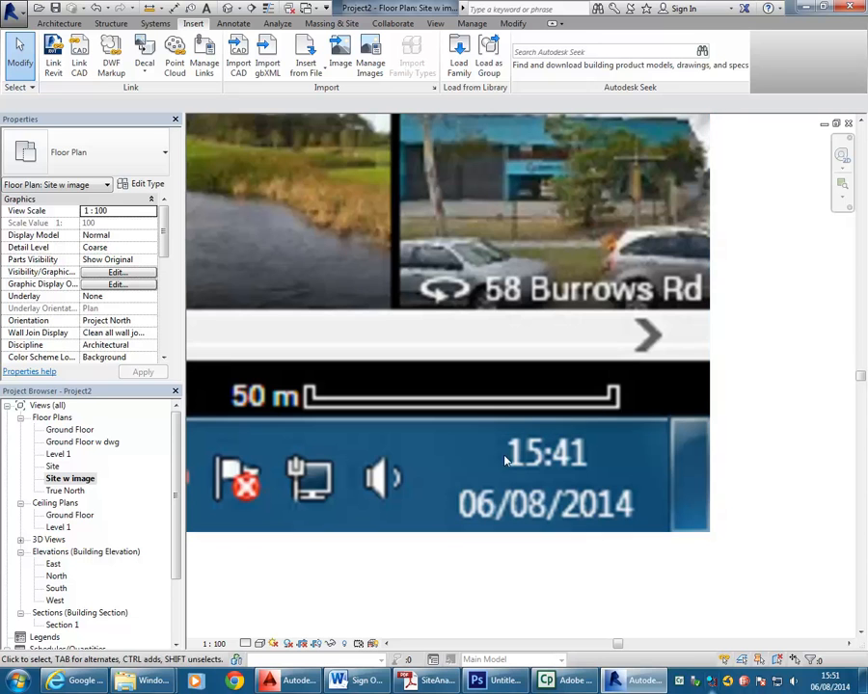
click(684, 540)
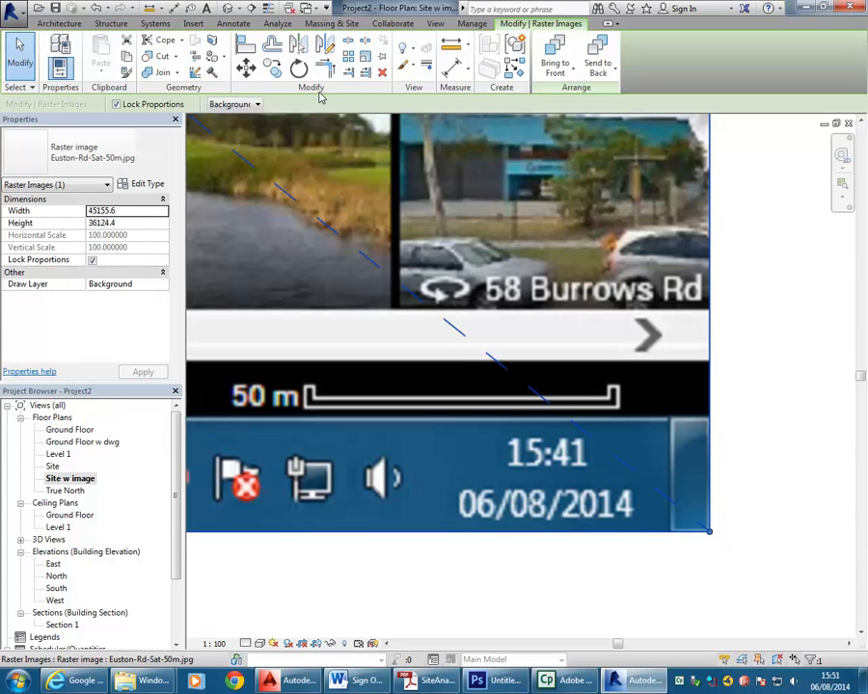
click(365, 59)
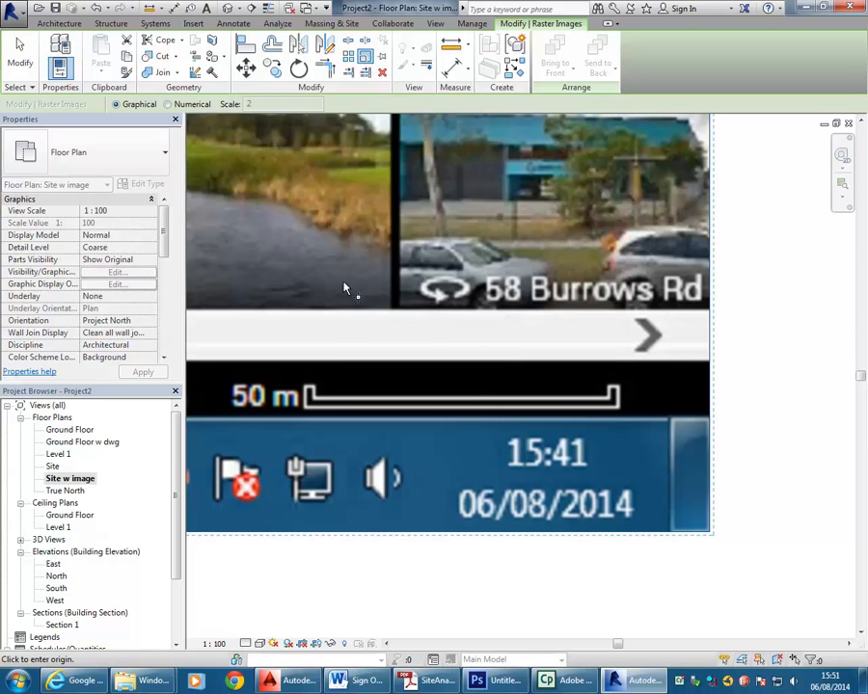
middle_drag(323, 397, 259, 373)
scroll(258, 373, up, 4)
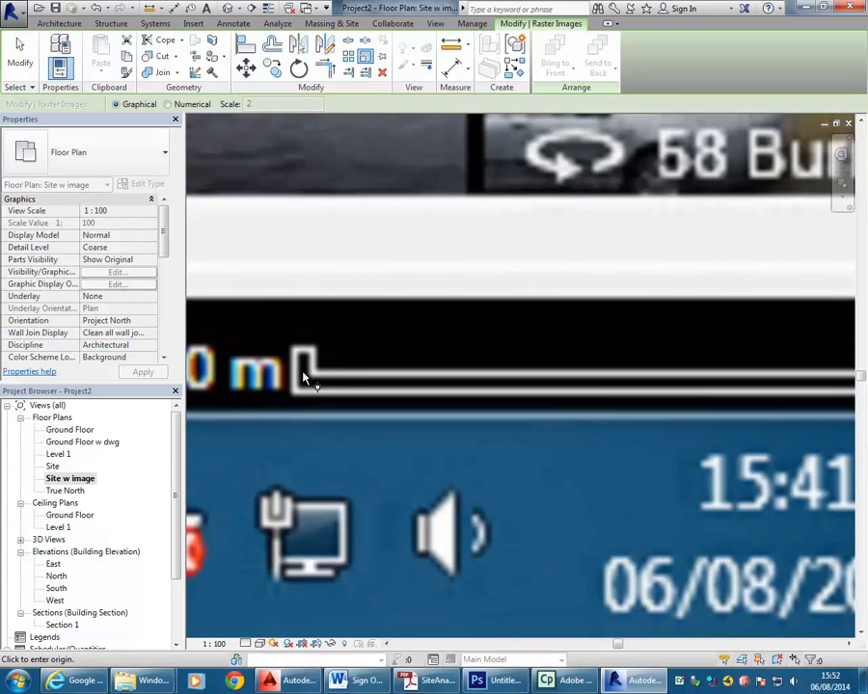
click(303, 376)
middle_drag(561, 353, 475, 346)
scroll(476, 346, down, 2)
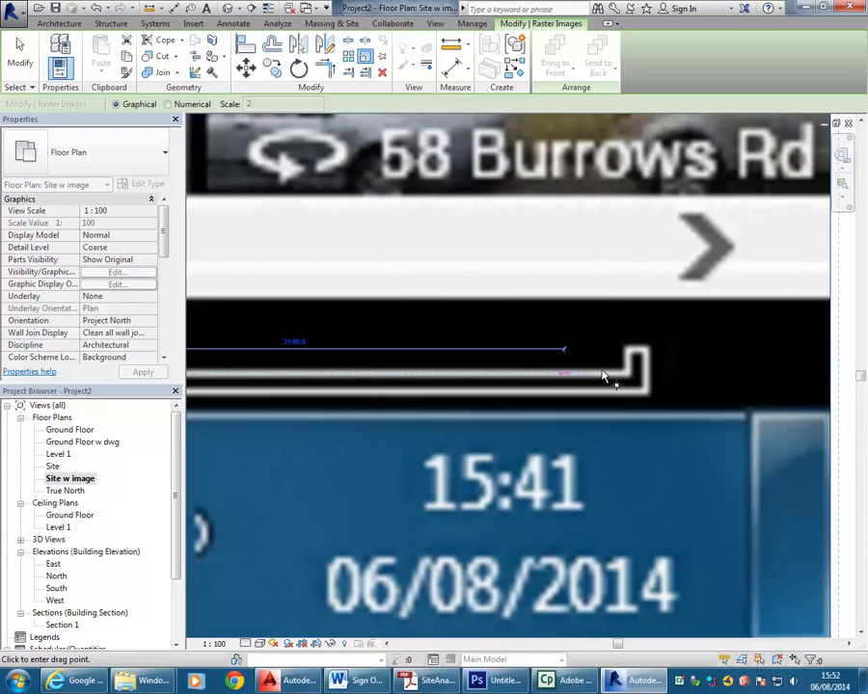
scroll(638, 376, up, 2)
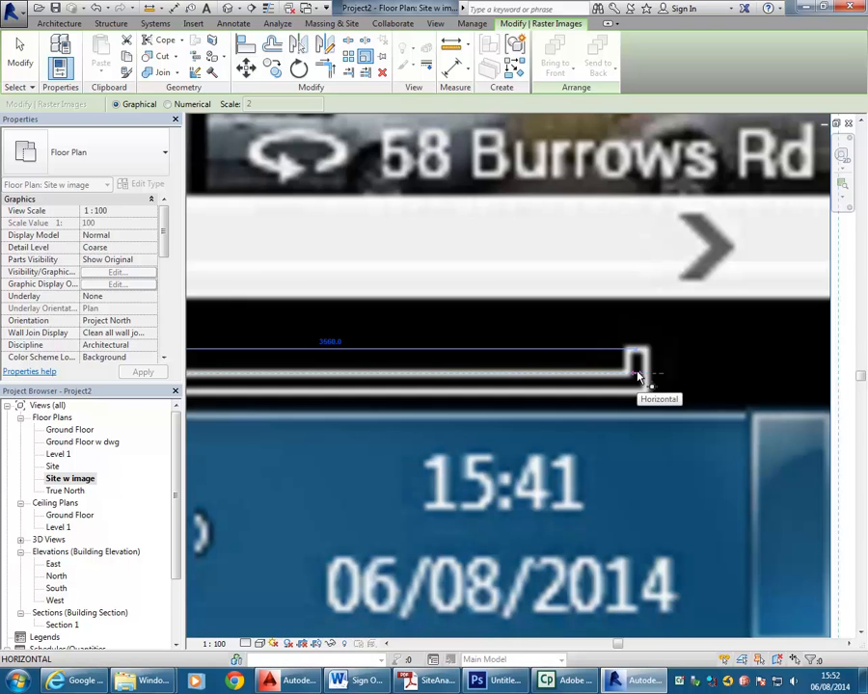
click(638, 377)
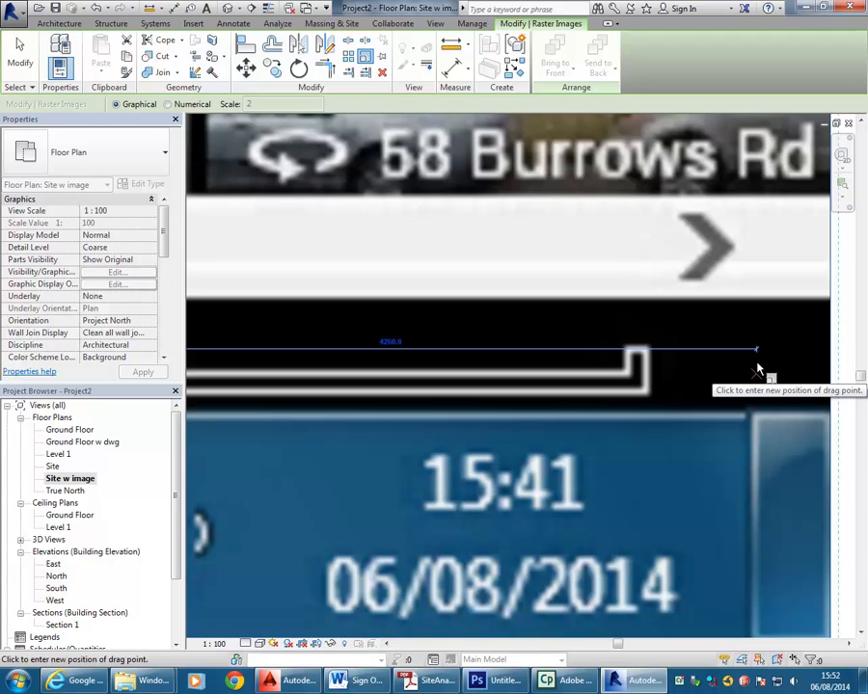
text(50)
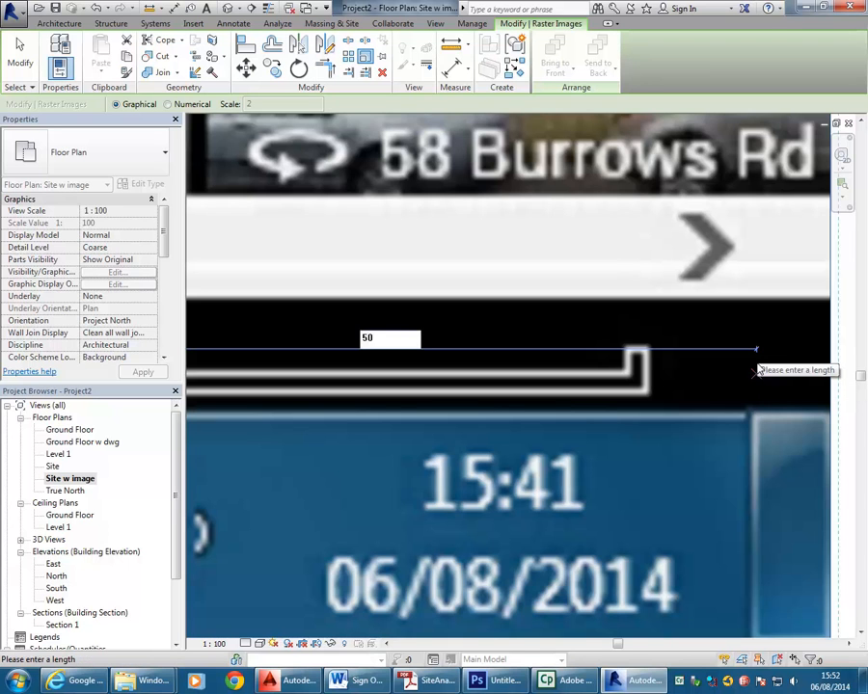
text(000)
key(Return)
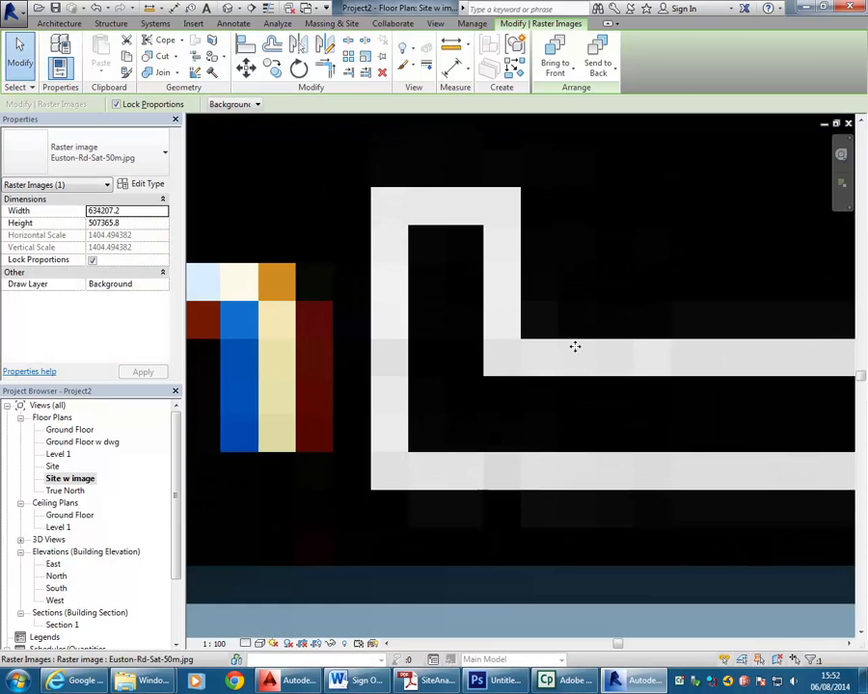
Step: Move the enlarged satellite image so that its photographed Euston Rd building lies under the modelled building outline
scroll(575, 346, down, 6)
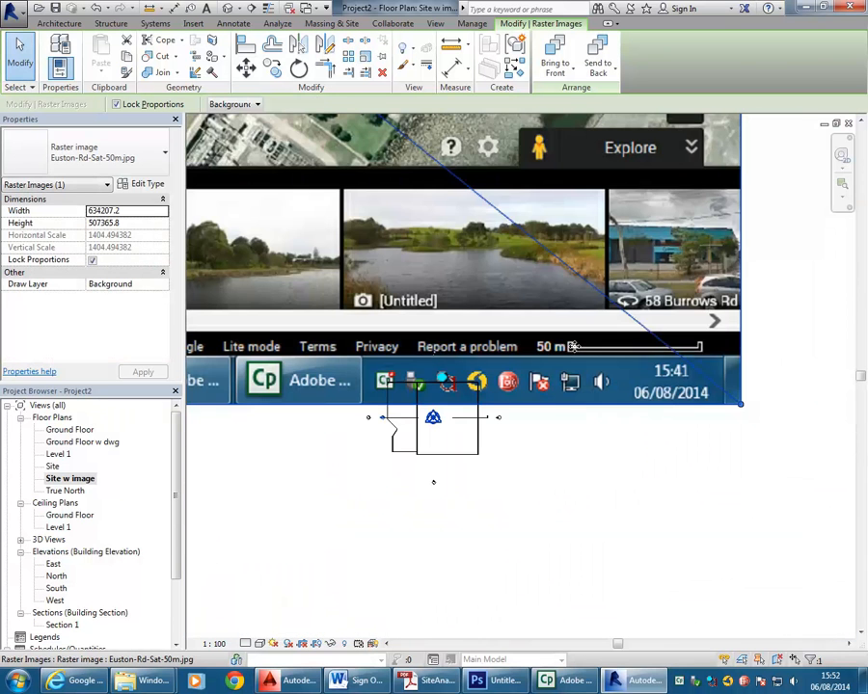
scroll(574, 347, down, 3)
middle_drag(574, 347, 621, 414)
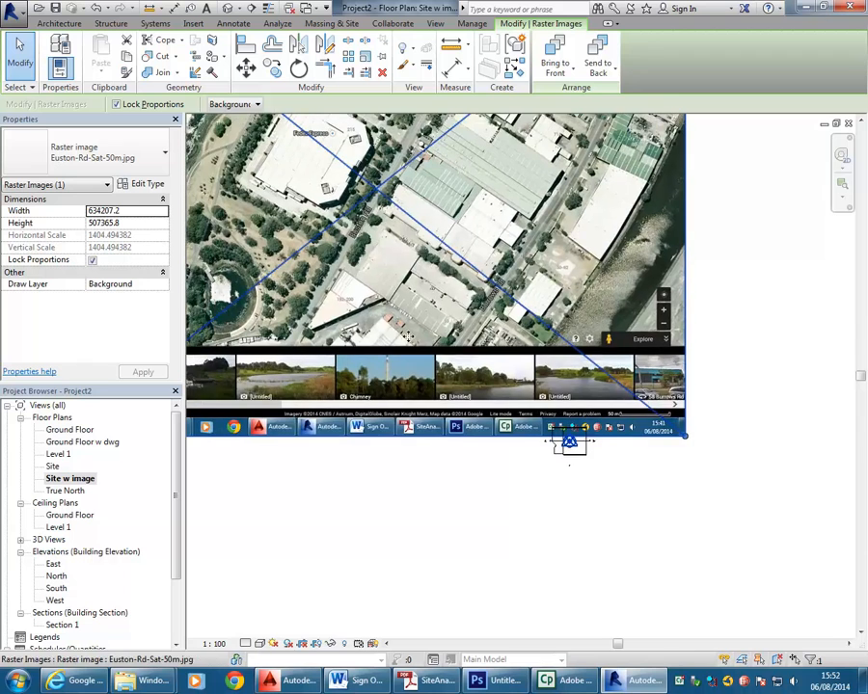
middle_drag(407, 337, 407, 364)
scroll(407, 363, down, 2)
drag(410, 338, 517, 490)
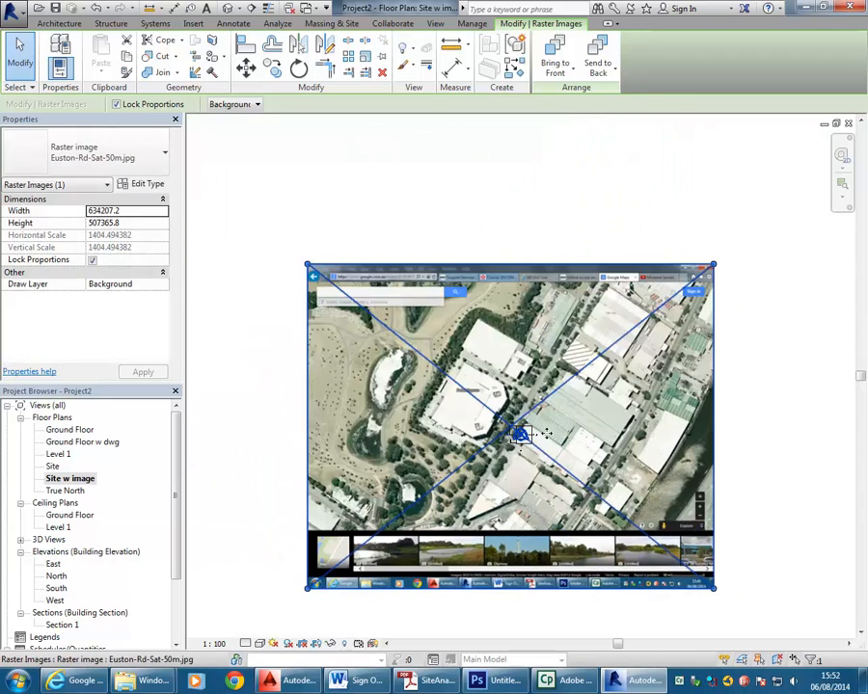
scroll(397, 332, up, 8)
drag(397, 328, 350, 338)
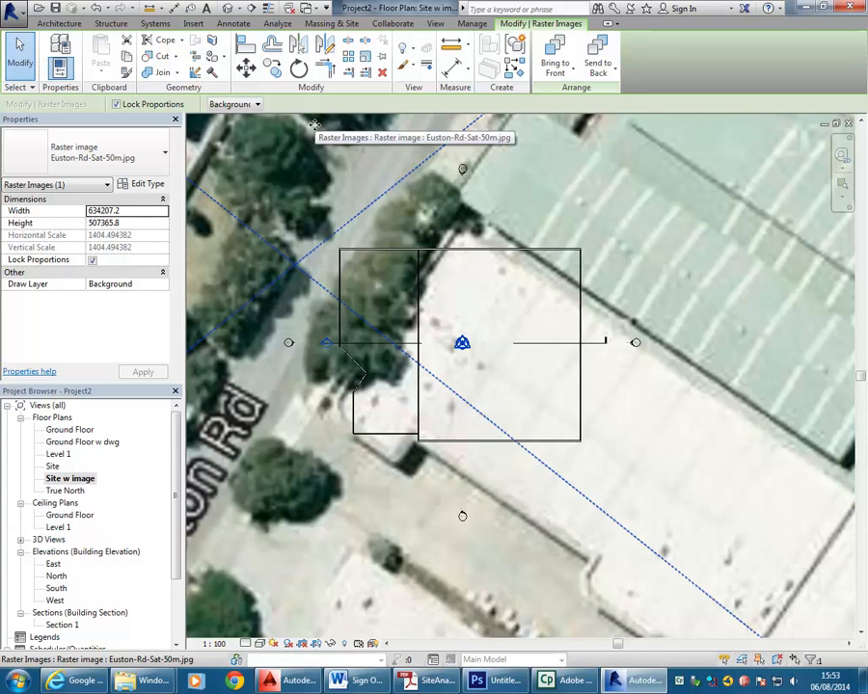
Step: Rotate the satellite image about a point just outside the storefront, turning the photographed building's street front to vertical
click(300, 75)
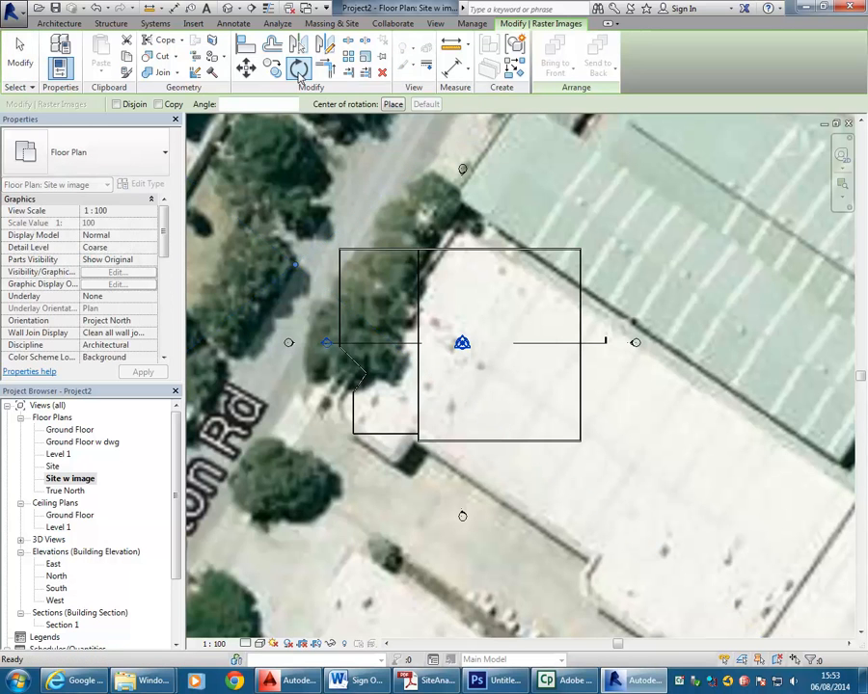
middle_drag(280, 292, 332, 329)
scroll(318, 303, up, 1)
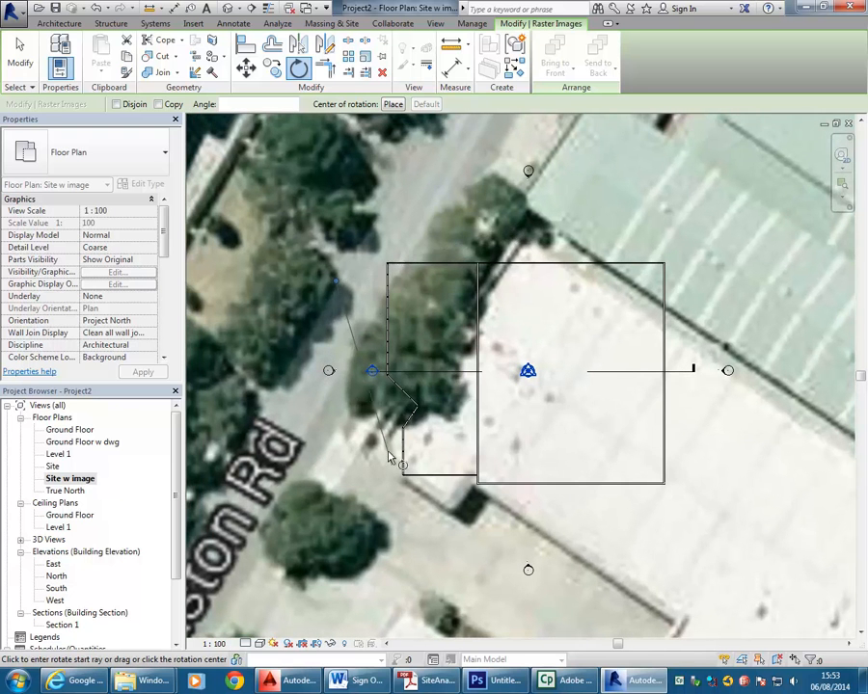
key(space)
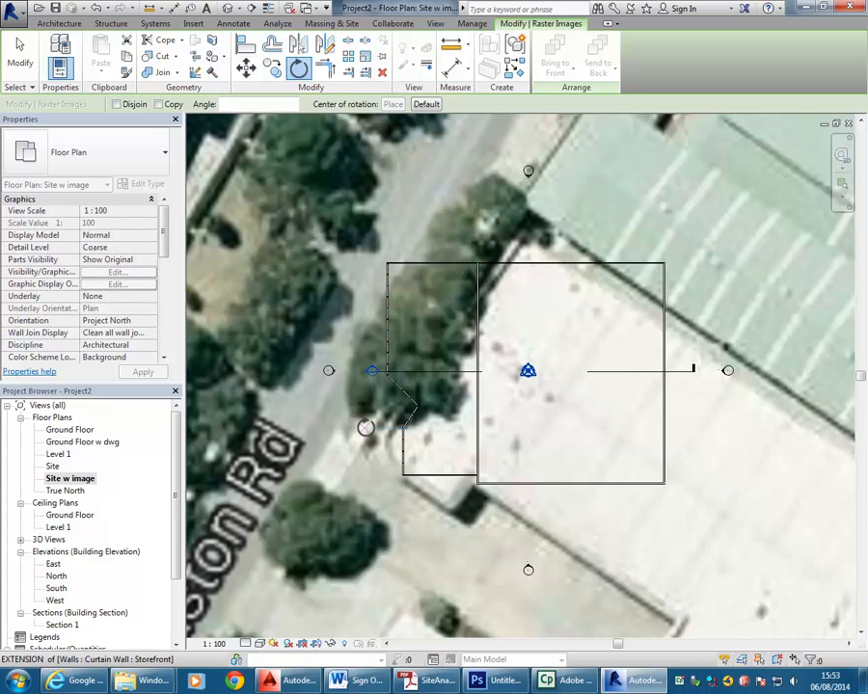
scroll(380, 434, up, 5)
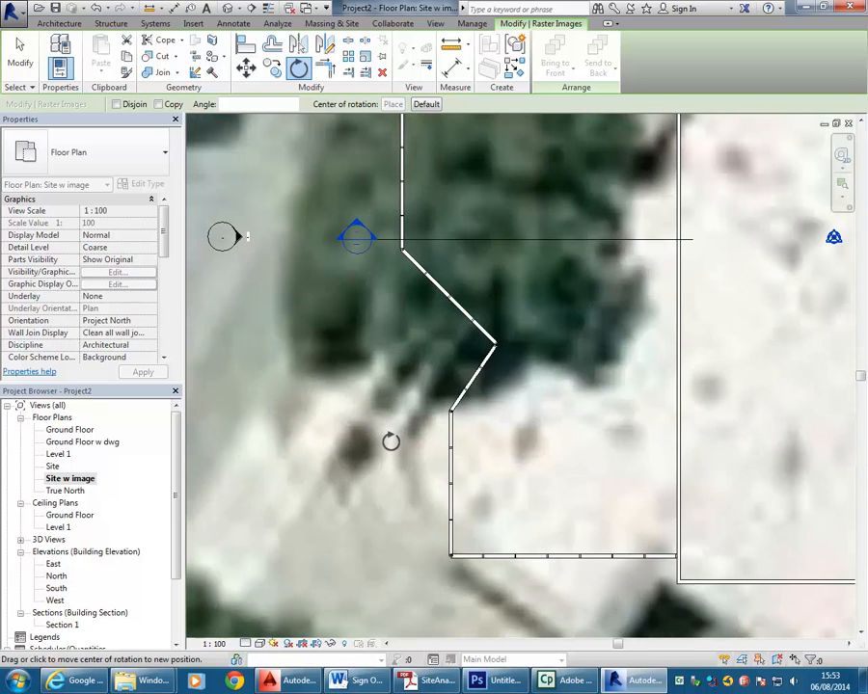
click(382, 429)
scroll(396, 344, down, 3)
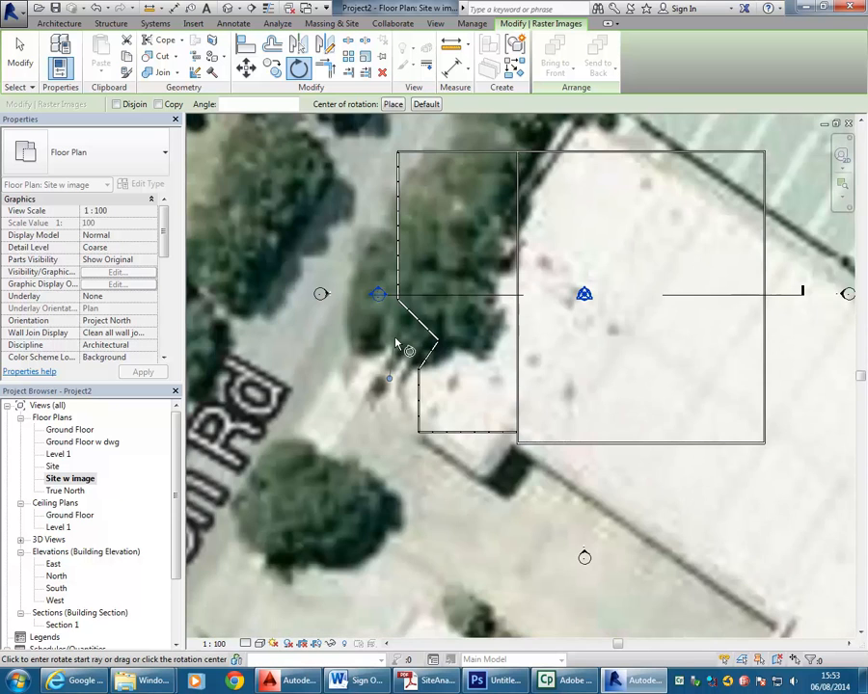
scroll(354, 328, down, 1)
middle_drag(354, 361, 334, 438)
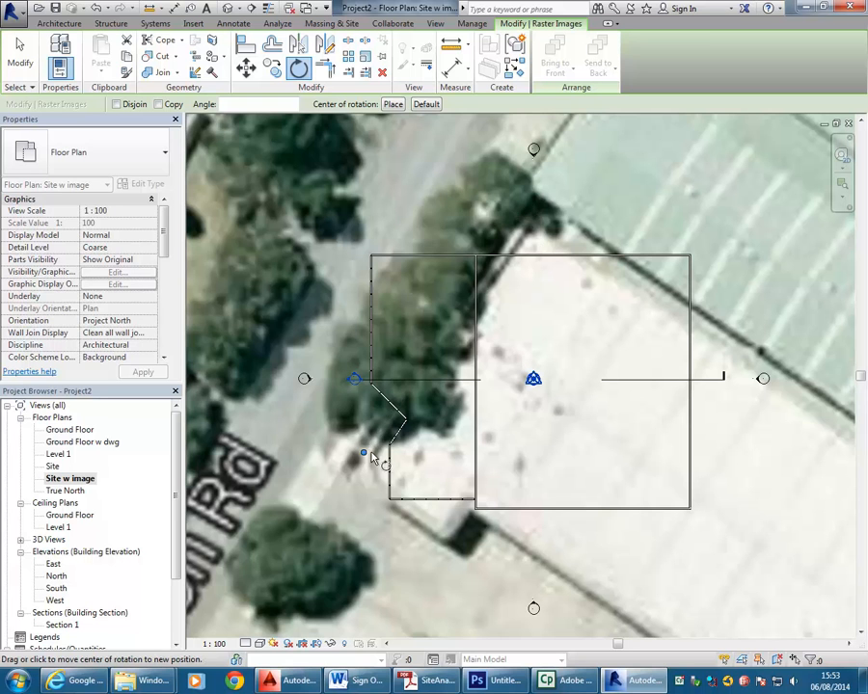
click(530, 212)
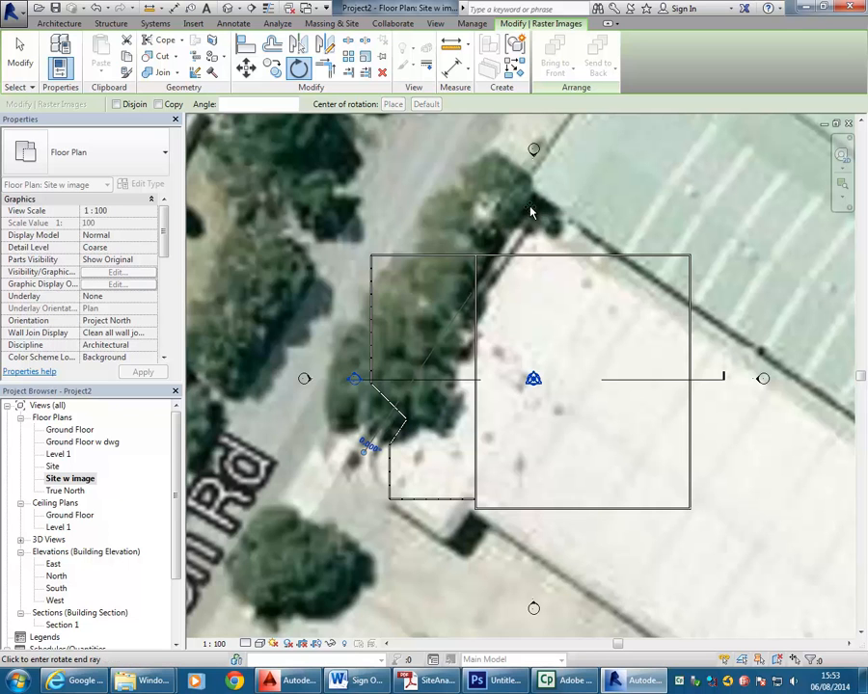
click(359, 166)
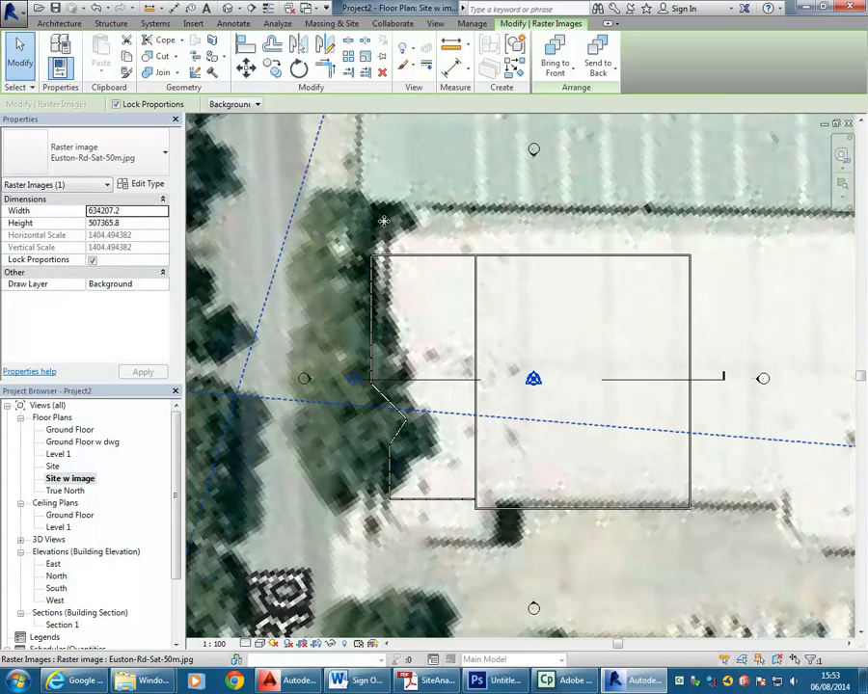
Step: Check how the rotated satellite image fits the modelled building outline and open the Level 1 floor plan view
scroll(384, 220, down, 2)
middle_drag(384, 358, 401, 375)
scroll(401, 375, up, 3)
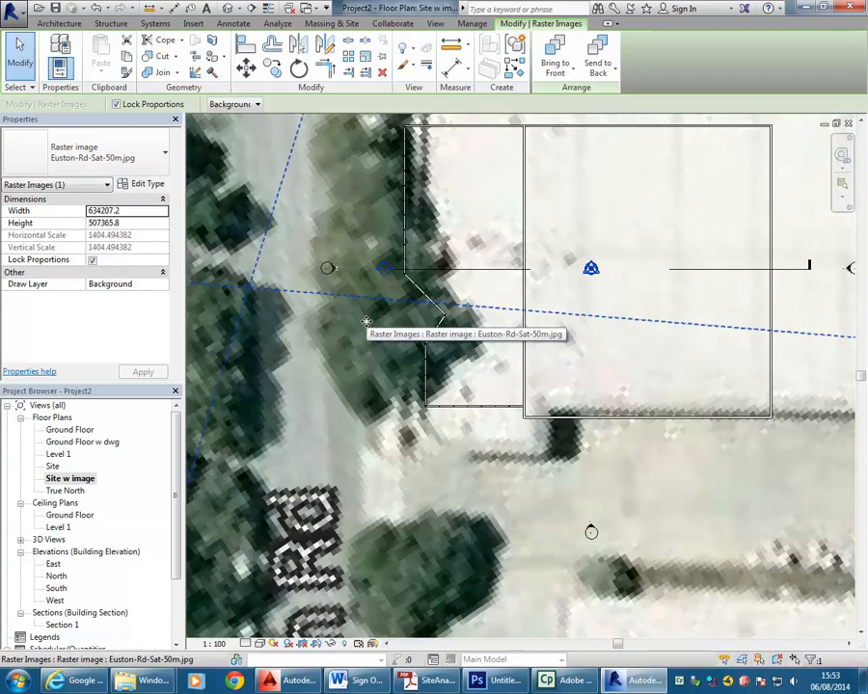
middle_drag(456, 427, 441, 548)
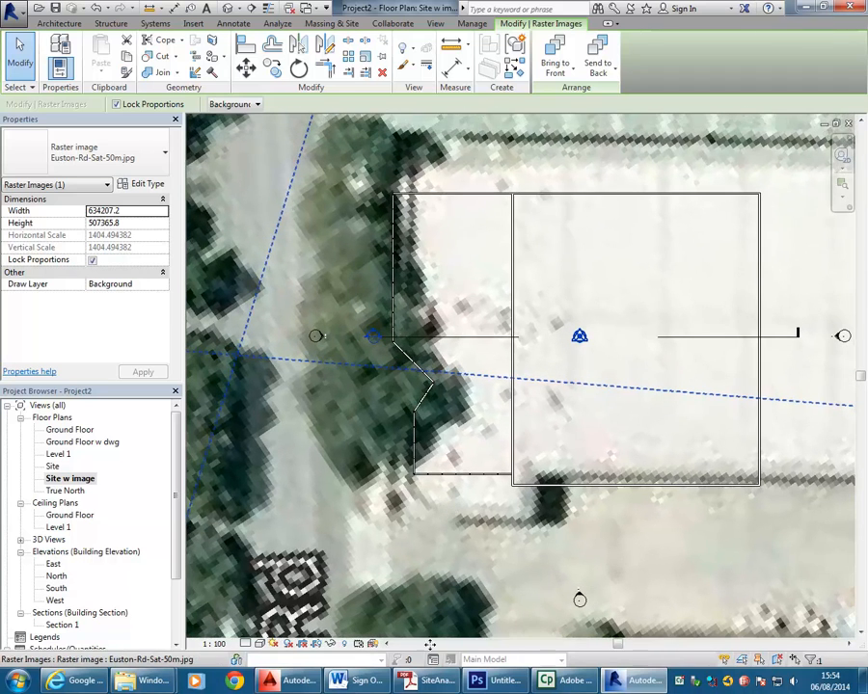
scroll(329, 395, down, 1)
scroll(329, 394, down, 3)
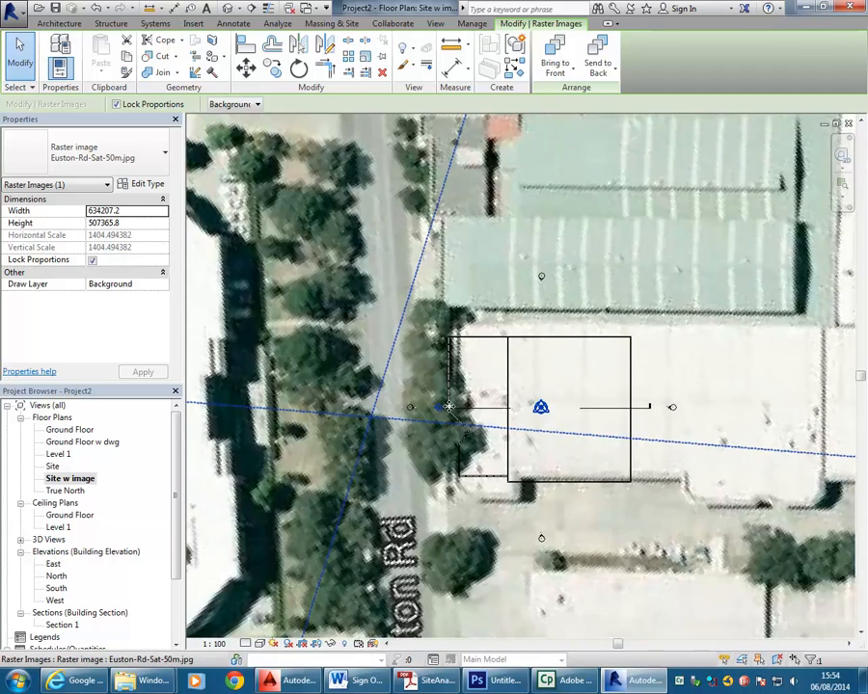
double_click(66, 454)
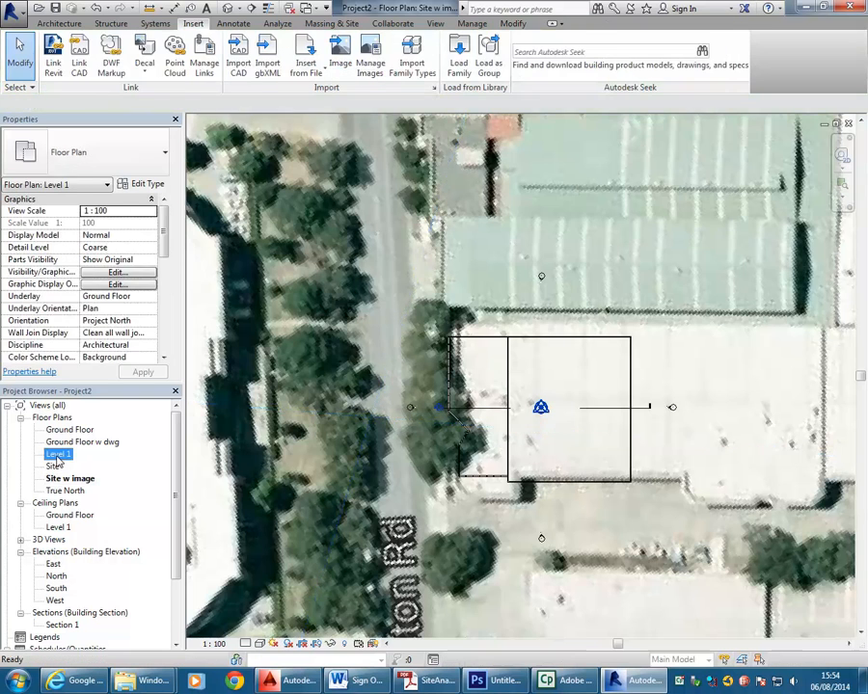
click(426, 461)
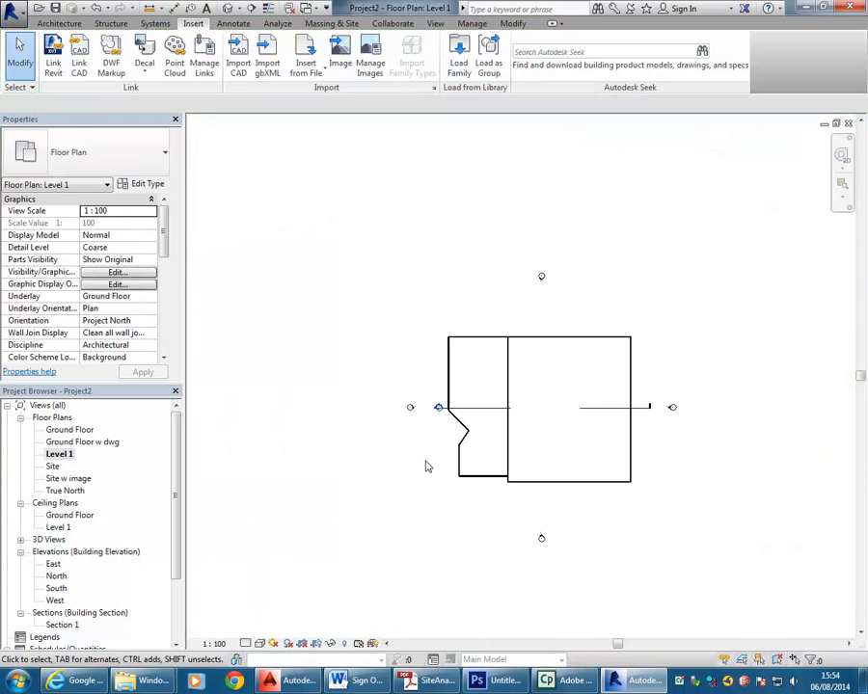
middle_drag(486, 305, 448, 278)
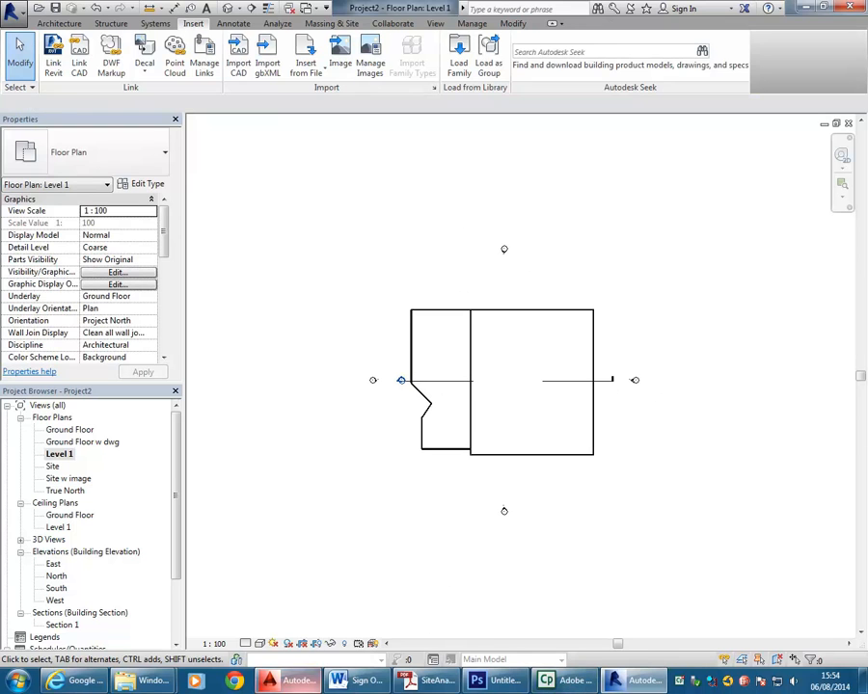
Step: Switch to AutoCAD and start a Write Block of the upper-floor plan drawn beside the ground-floor plan
click(292, 681)
middle_drag(466, 226, 412, 242)
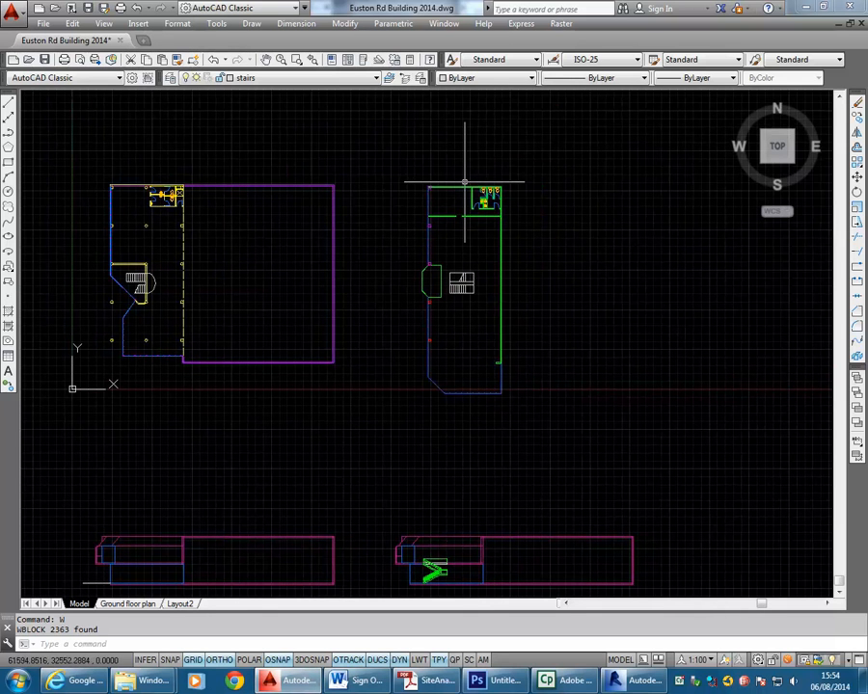
click(390, 152)
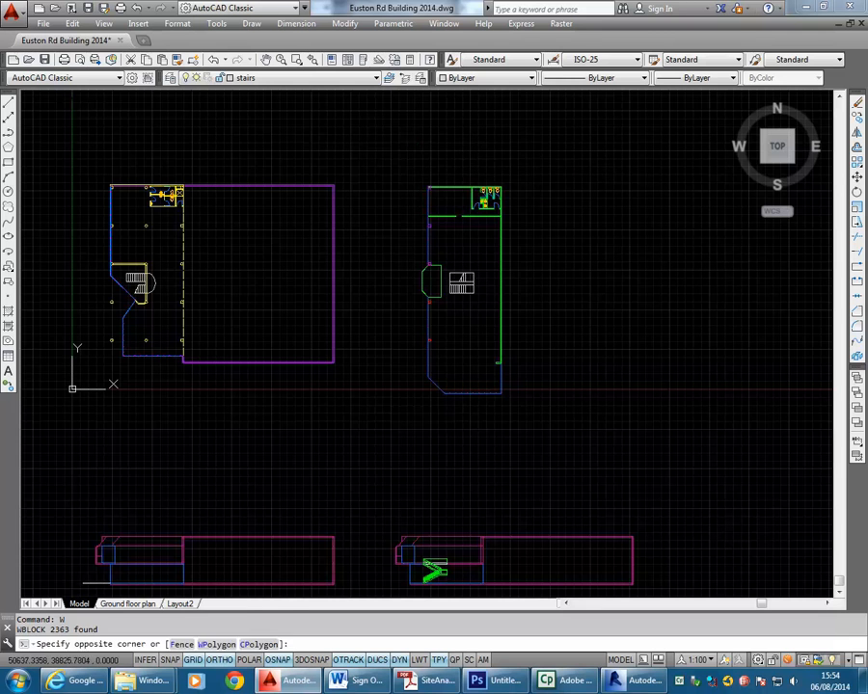
click(571, 421)
text(w)
key(Return)
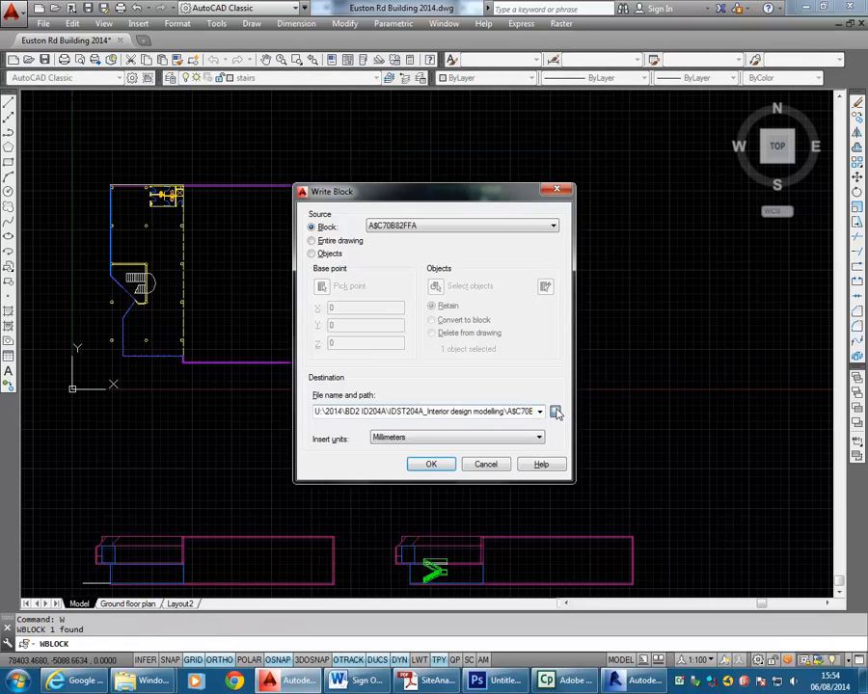
Step: Write the selected plan to a drawing file named Euston-Rd-Level-1 in the IDST204A_Interior design modelling folder
click(555, 412)
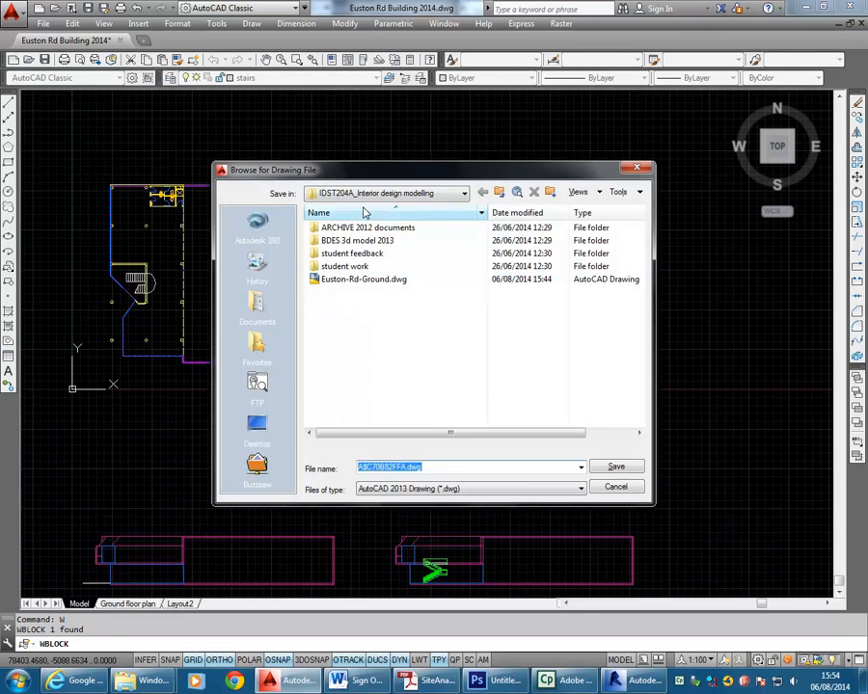
text(Euston)
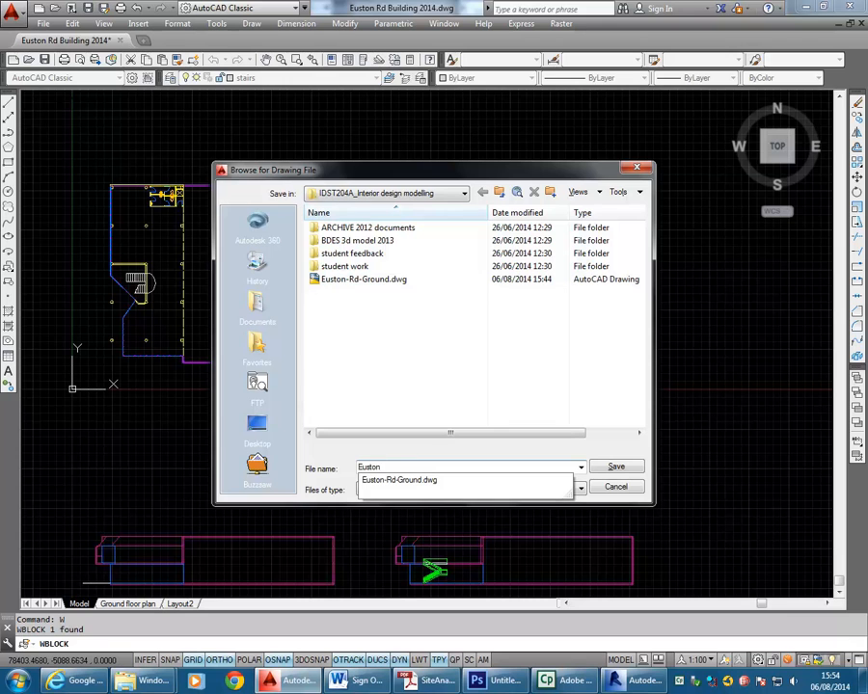
text(-Rd-F)
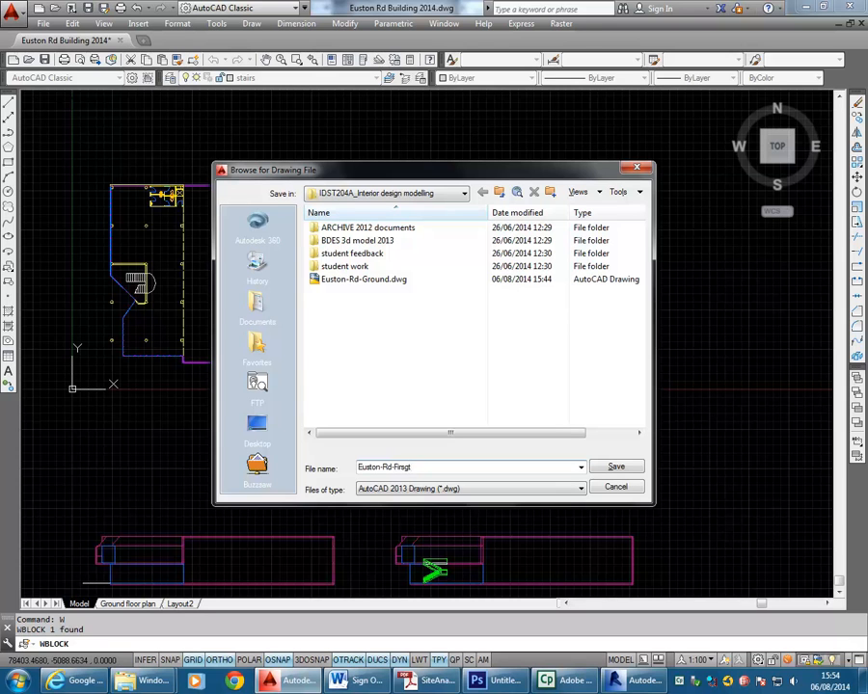
key(BackSpace)
text(Level-1)
click(614, 468)
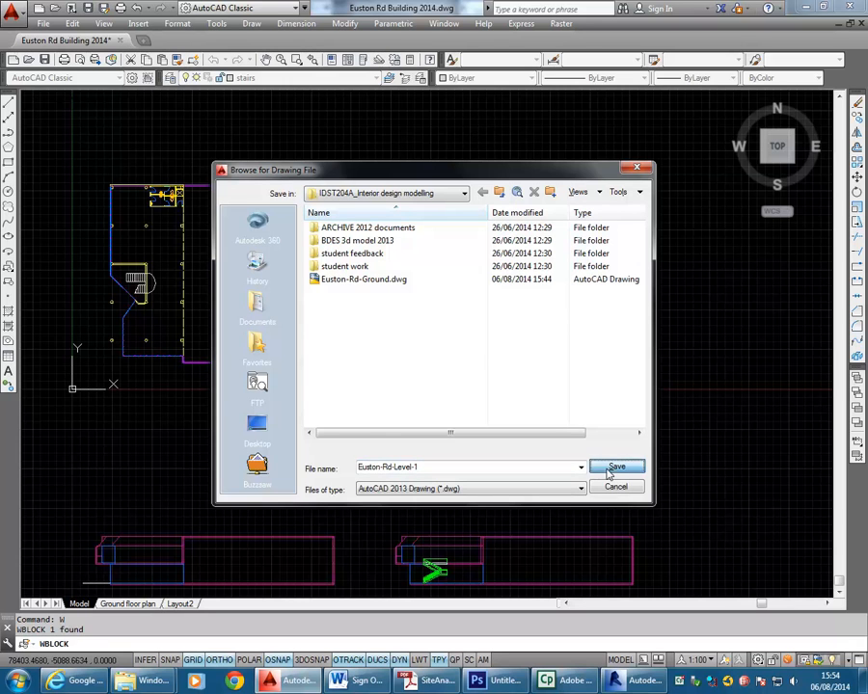
click(430, 460)
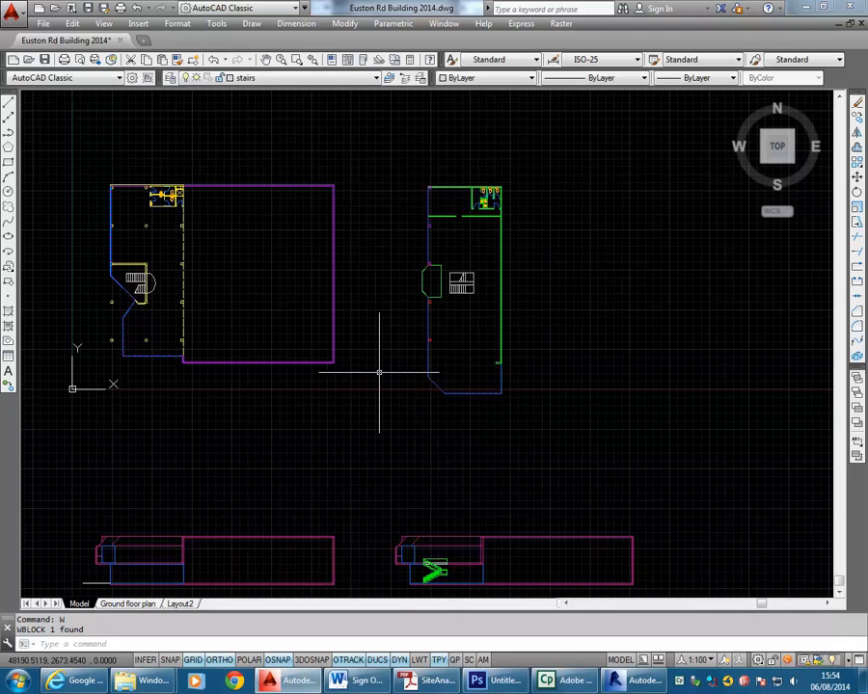
Step: Switch to Revit, start a CAD import into the Level 1 floor plan and browse to the 2014 folder on the U: drive
click(638, 681)
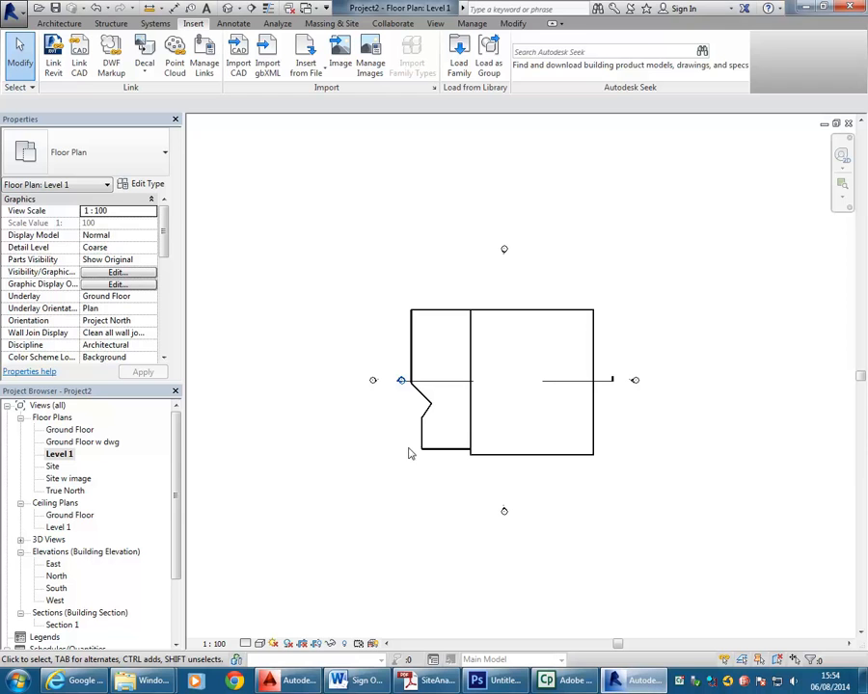
click(236, 68)
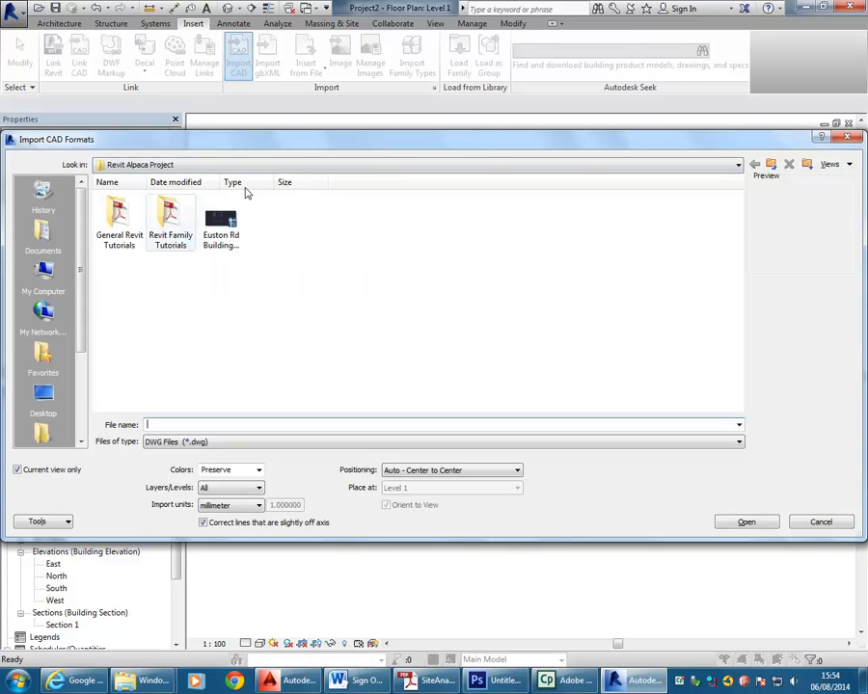
click(772, 166)
click(771, 166)
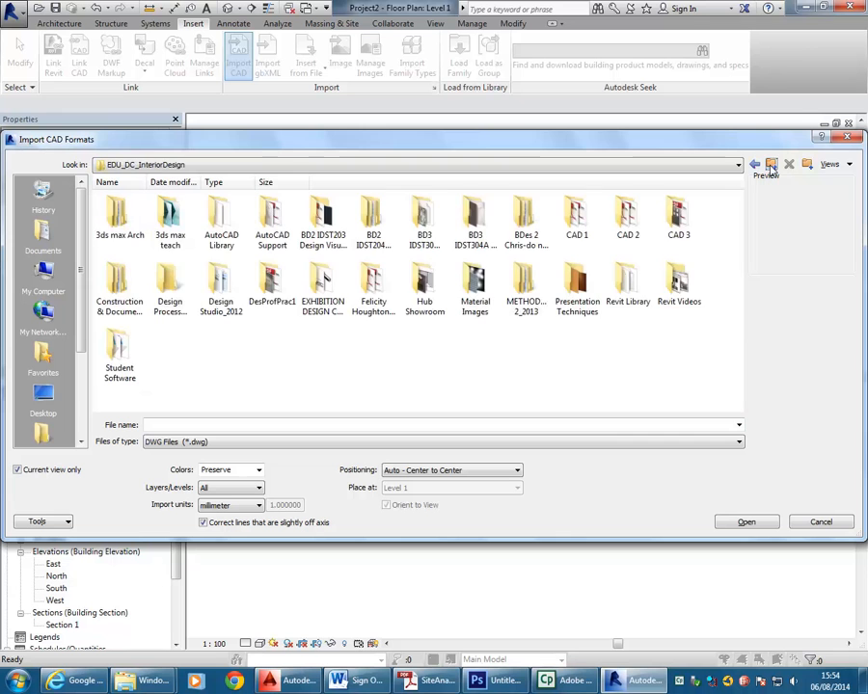
click(499, 166)
click(217, 254)
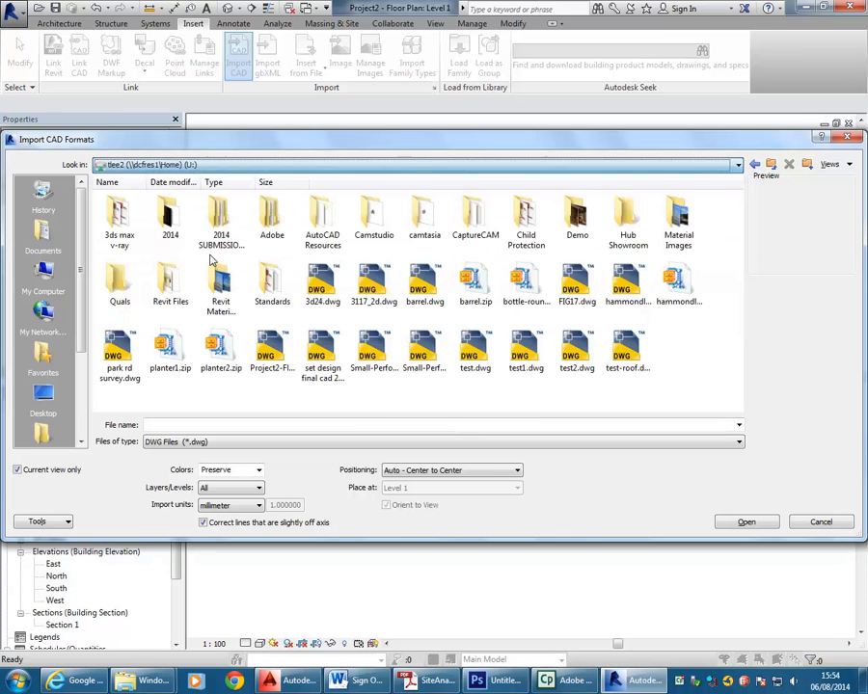
double_click(169, 221)
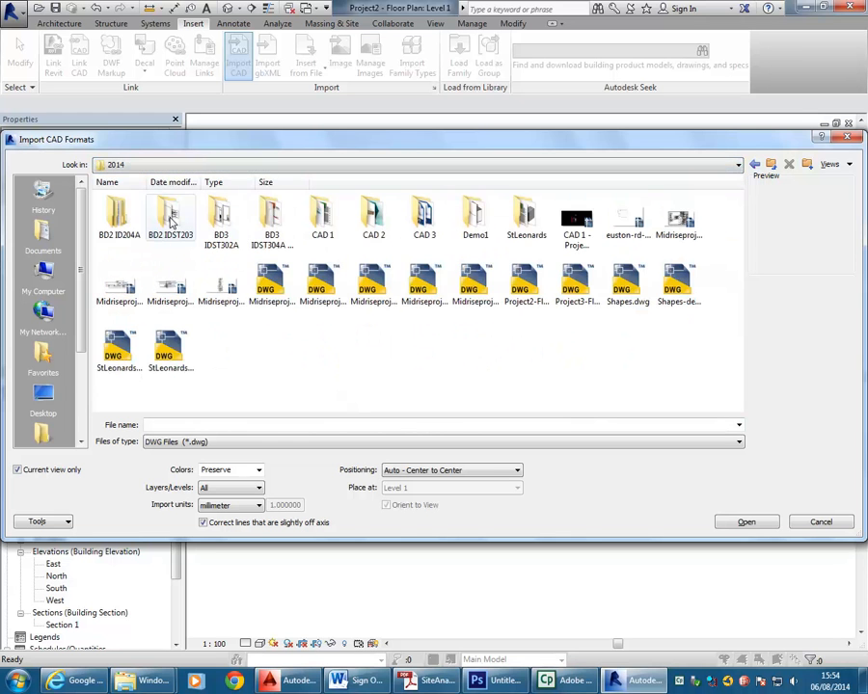
Step: Import Euston-Rd-Level-1.dwg from the BD2 ID204A interior design modelling folder, in millimetres, positioned center to center in the current view only
click(285, 222)
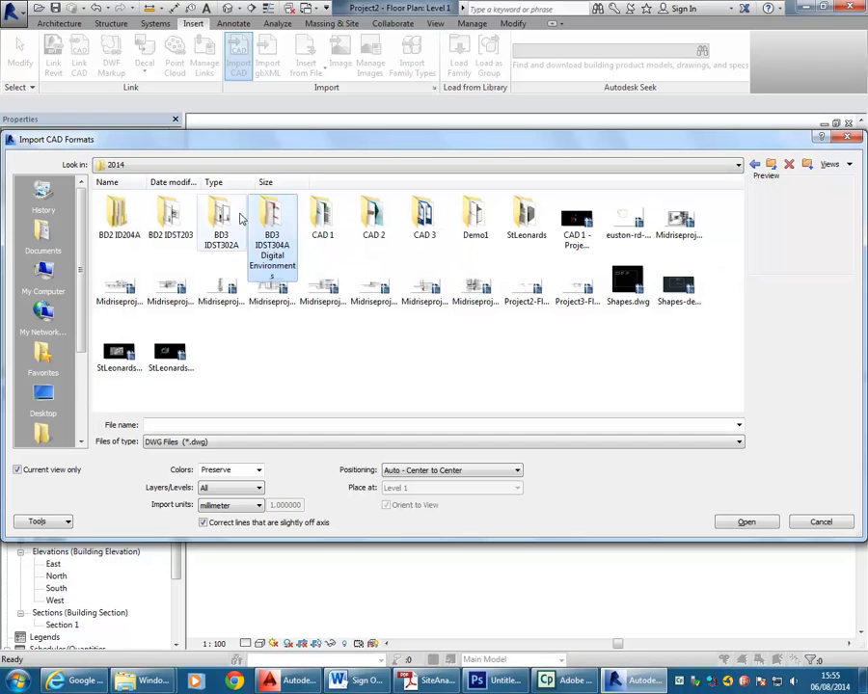
click(240, 219)
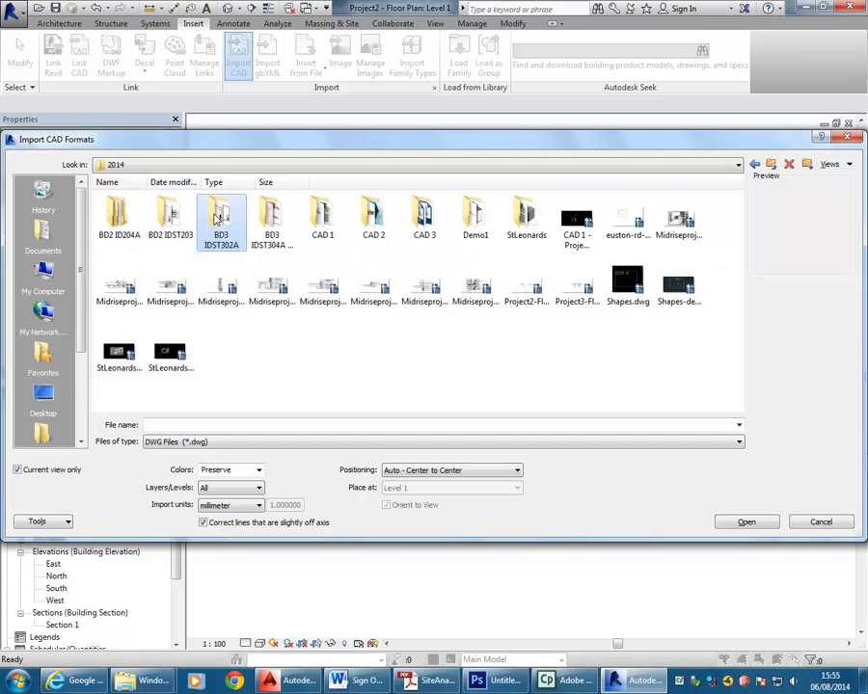
double_click(116, 220)
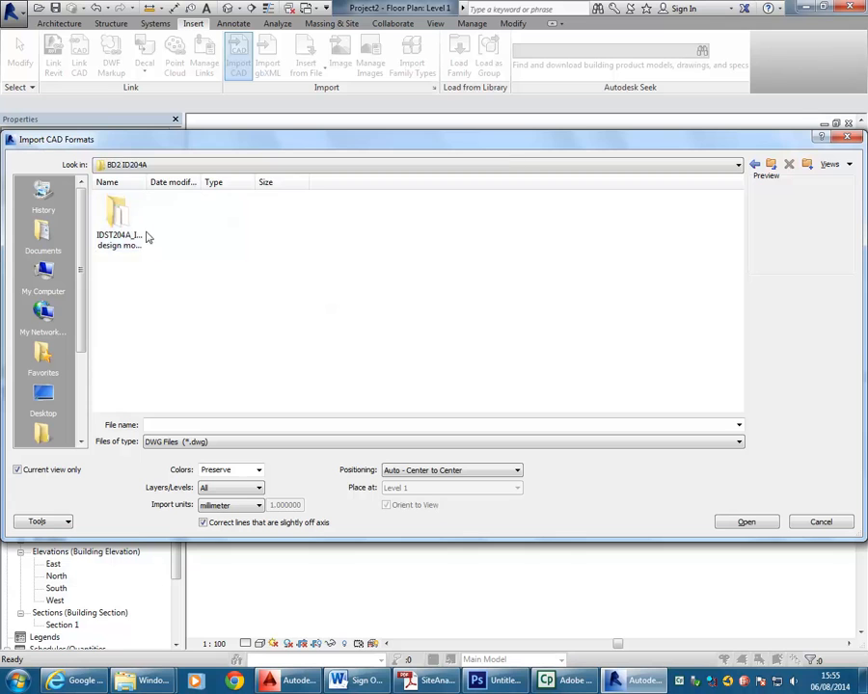
double_click(145, 234)
click(374, 227)
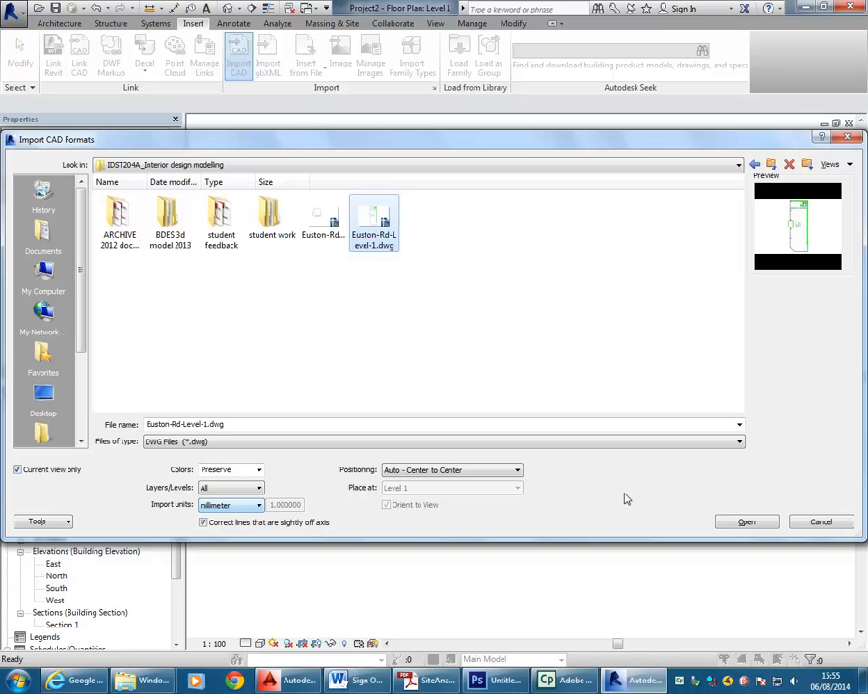
click(747, 523)
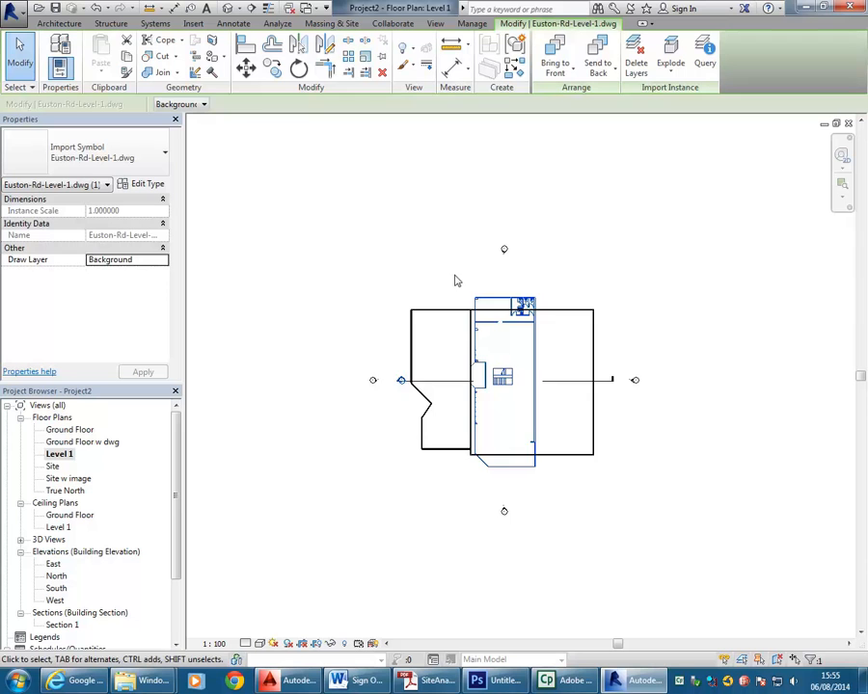
middle_drag(453, 278, 380, 244)
scroll(380, 244, up, 2)
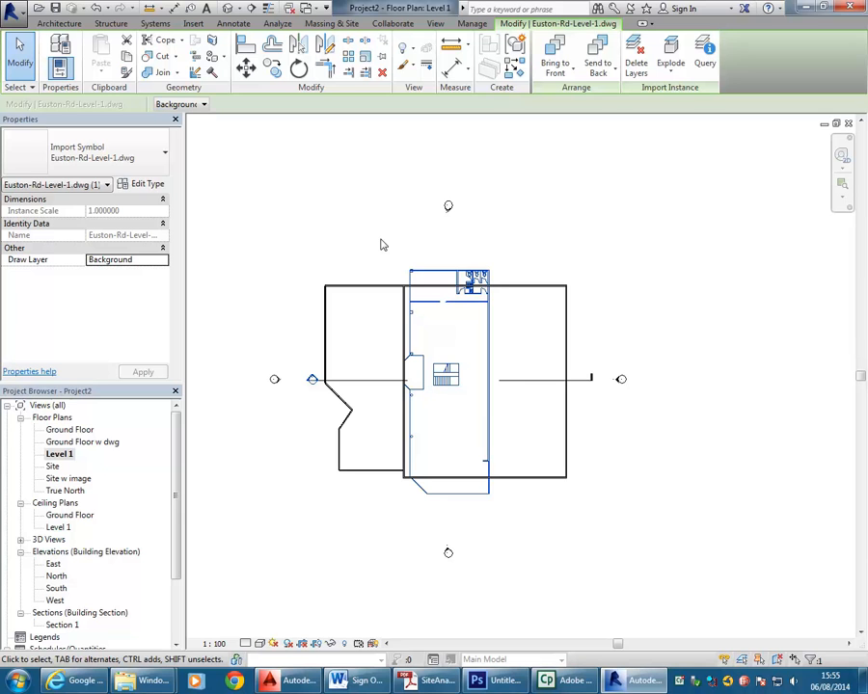
click(389, 247)
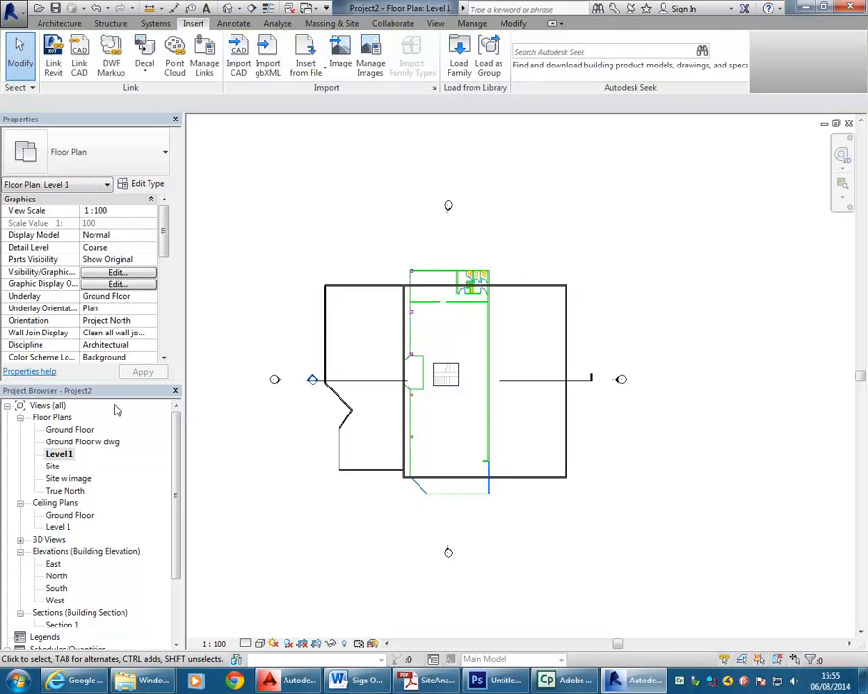
Step: Duplicate the Level 1 floor plan with detailing and rename the copy Level 1 w dwg
click(58, 454)
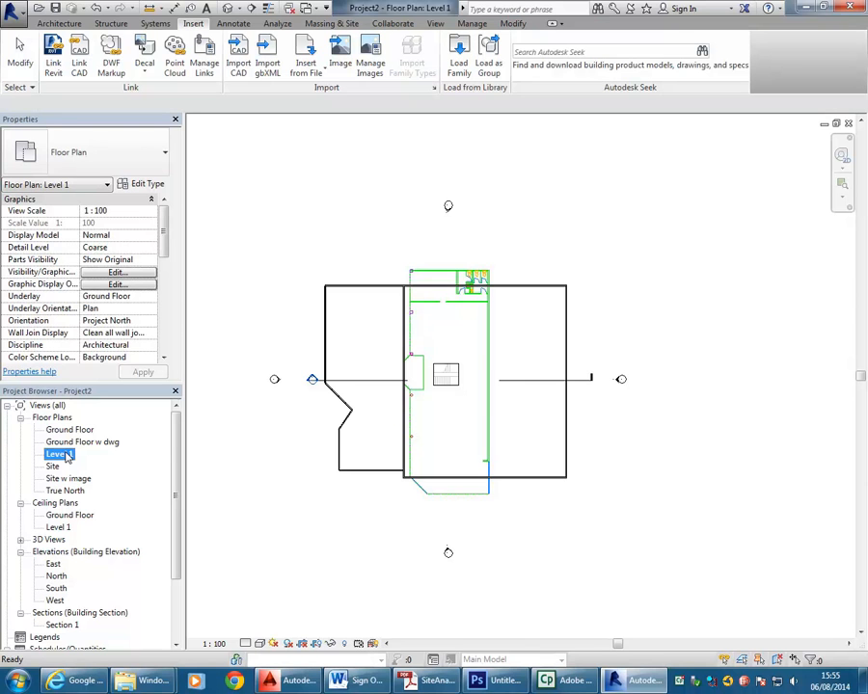
right_click(67, 458)
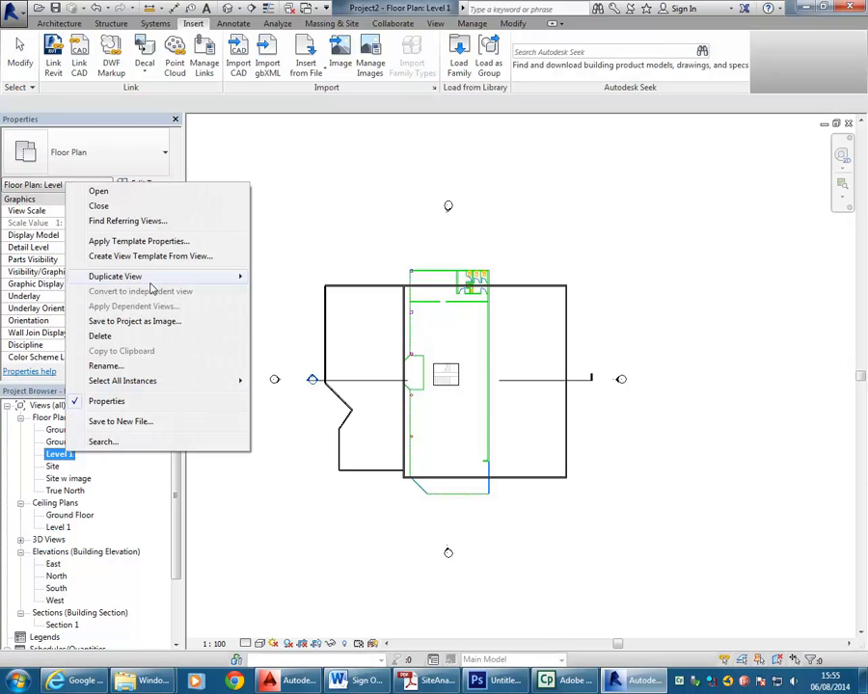
mouse_move(150, 278)
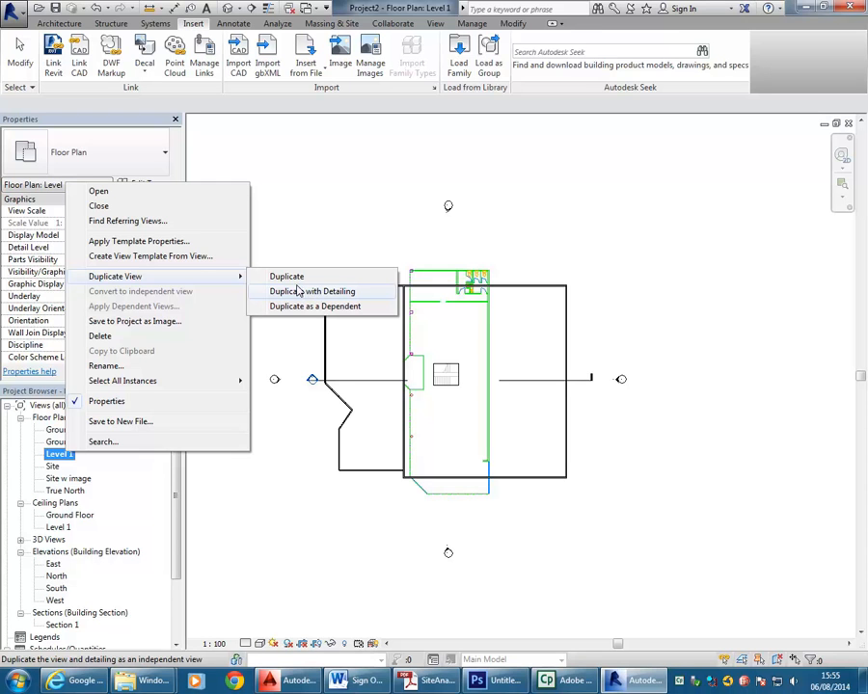
click(330, 292)
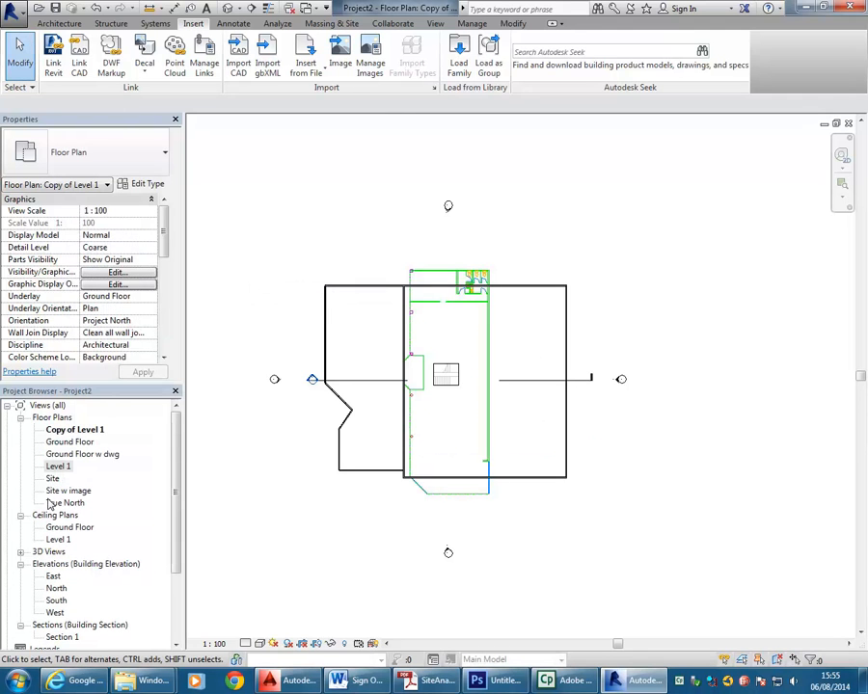
right_click(85, 429)
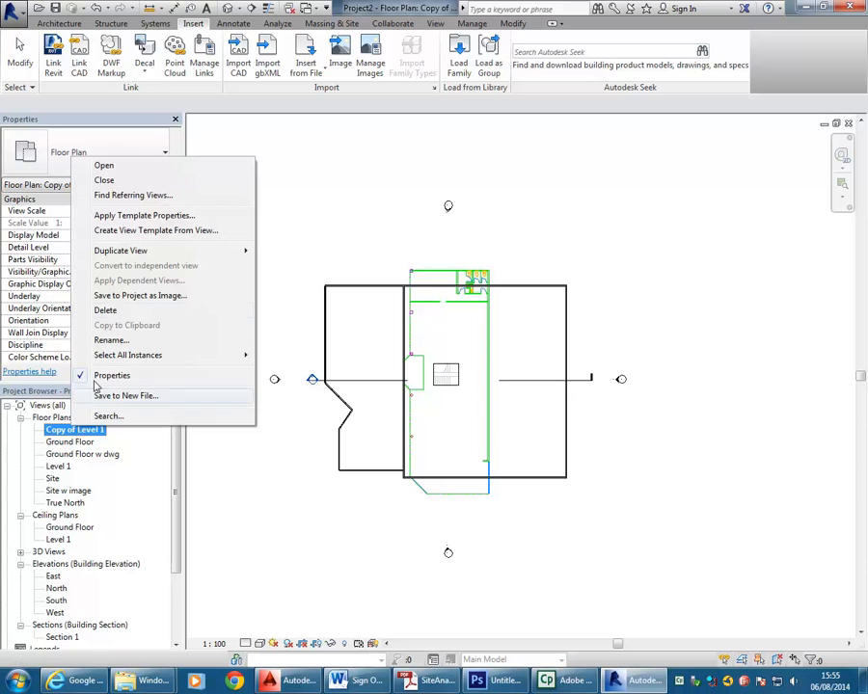
click(111, 340)
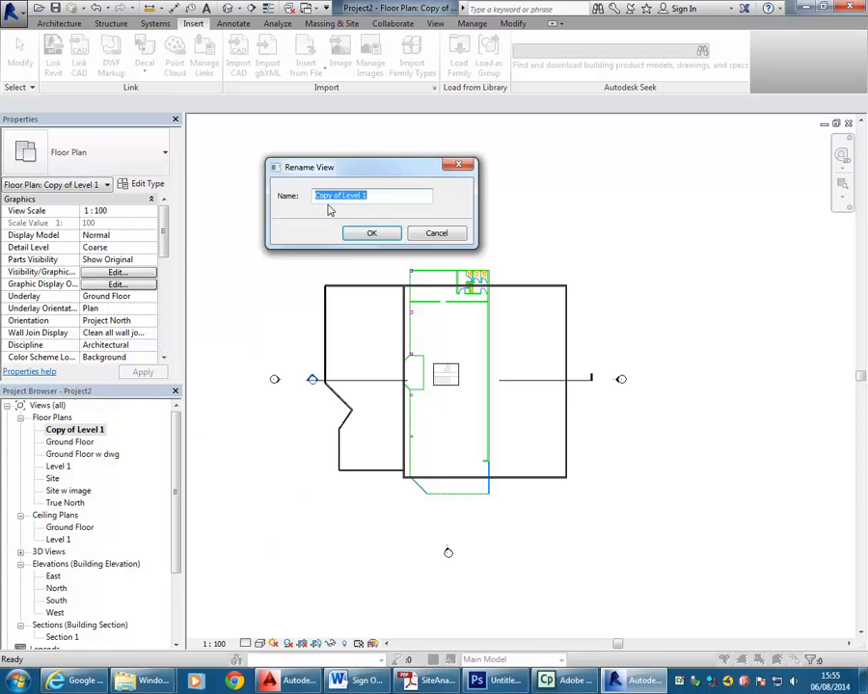
key(BackSpace)
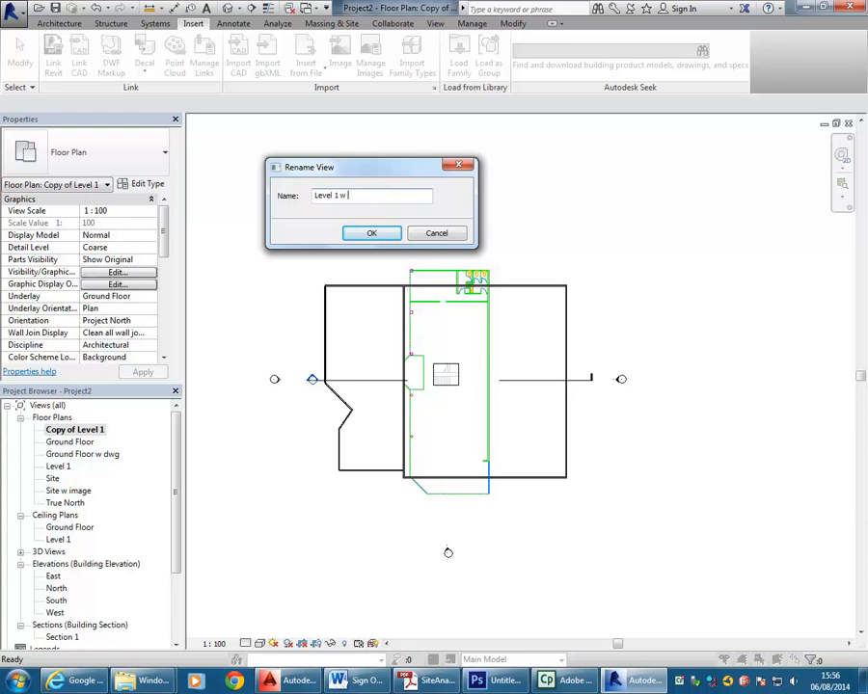
click(371, 233)
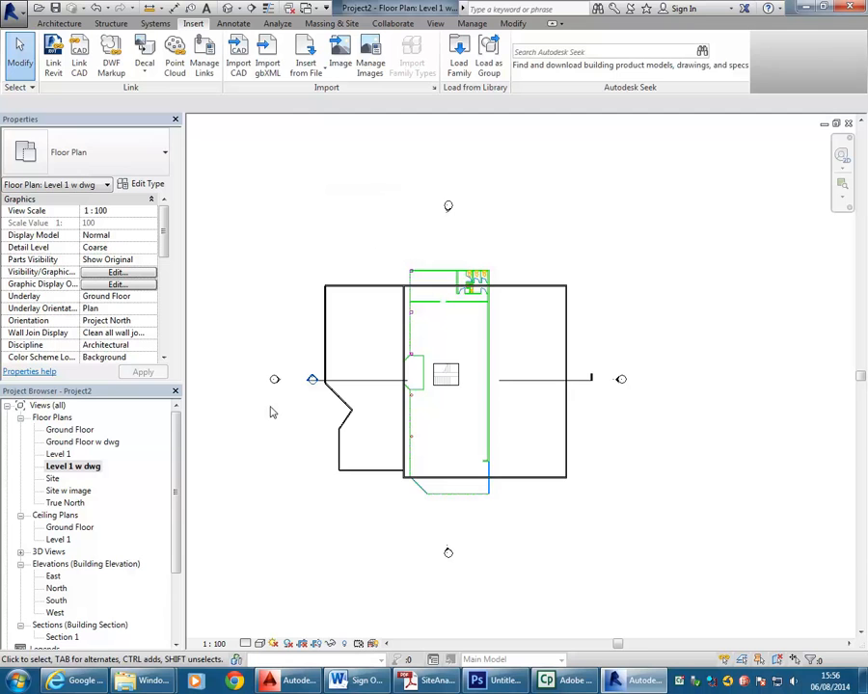
Step: Delete the imported Euston-Rd-Level-1.dwg drawing from the original Level 1 floor plan
double_click(60, 453)
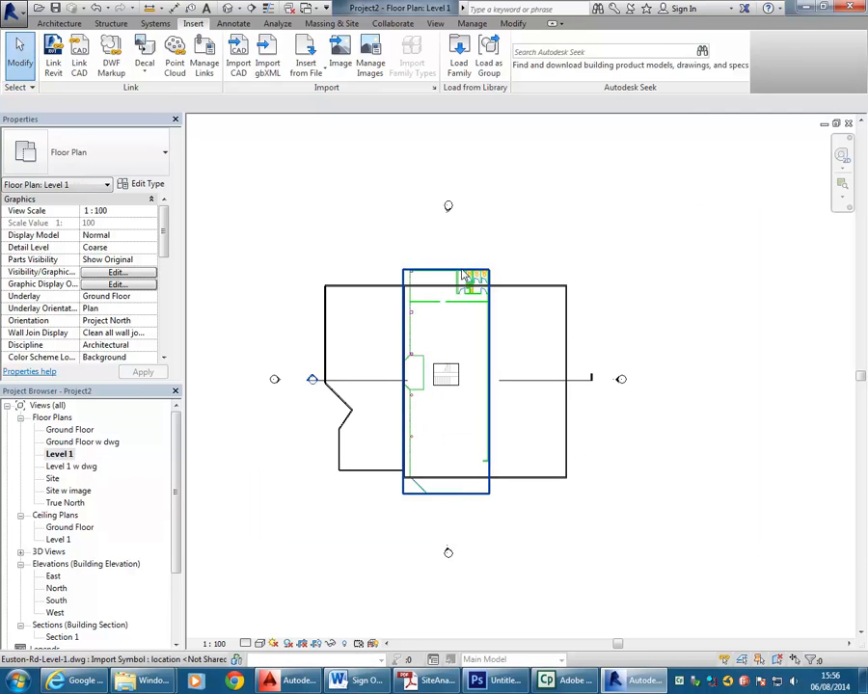
click(464, 275)
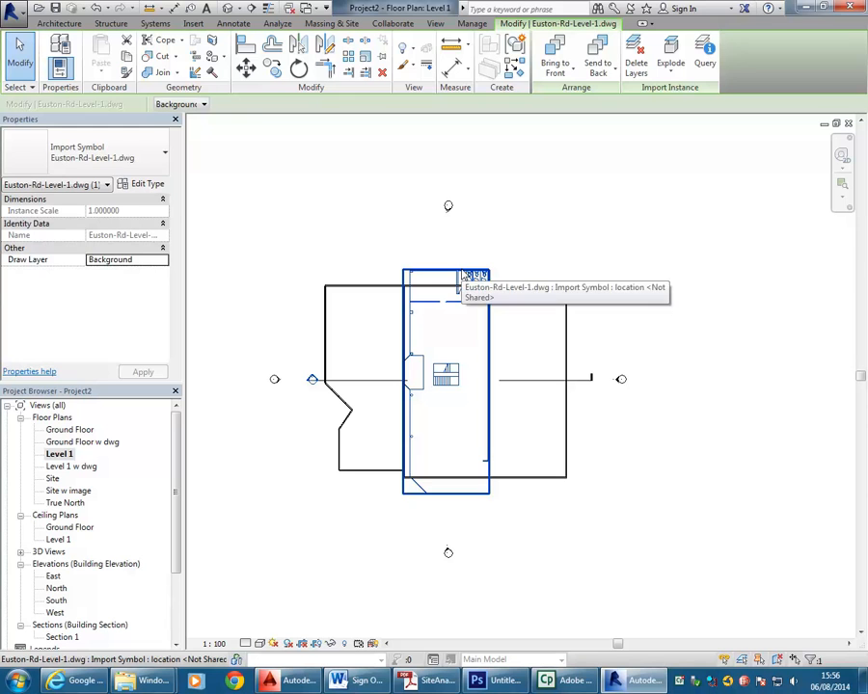
key(Delete)
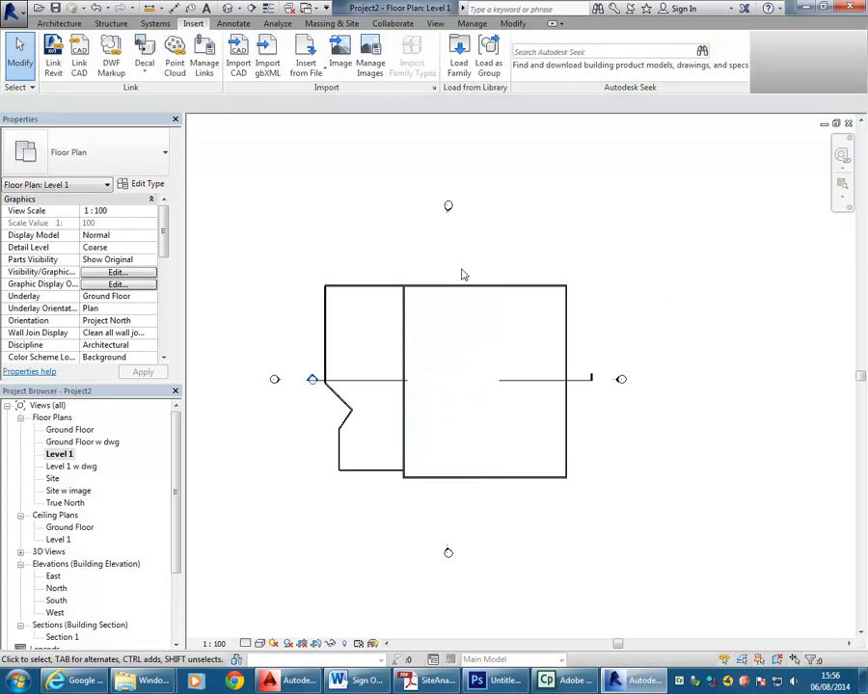
Step: In the Level 1 w dwg view, move the imported drawing so its upper right corner meets the top of the wall between the two building parts
double_click(72, 466)
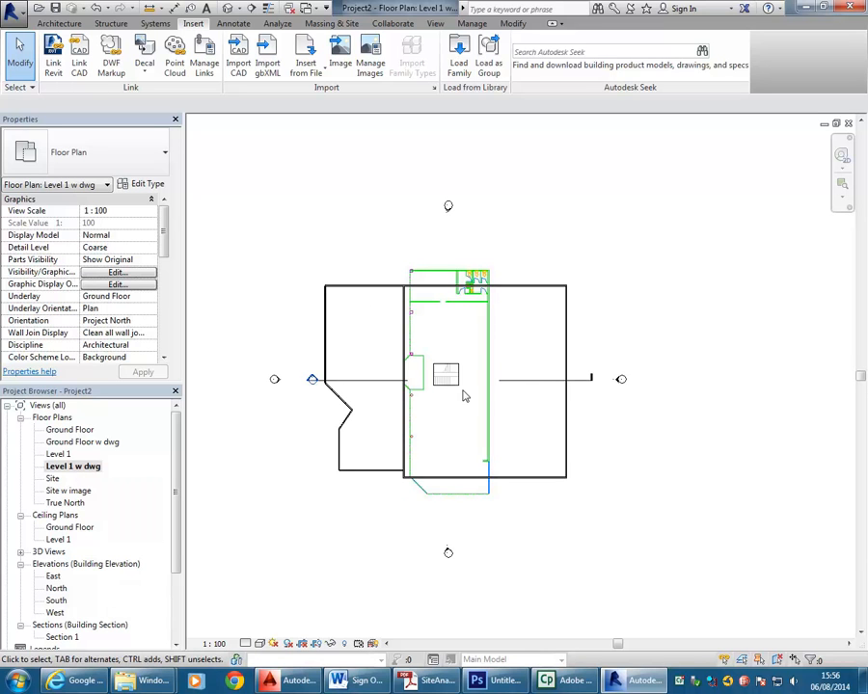
click(469, 274)
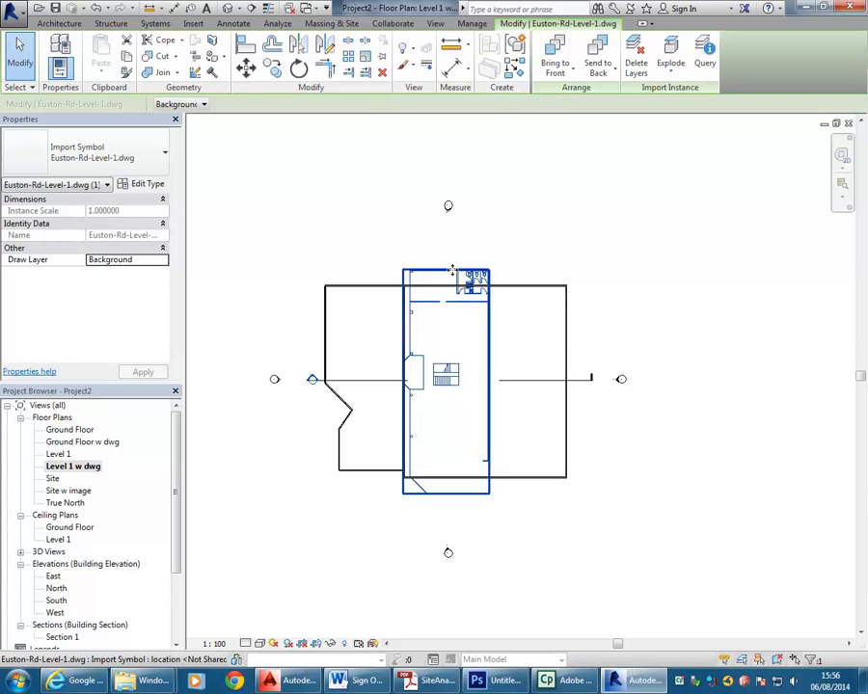
scroll(452, 270, up, 3)
middle_drag(424, 256, 360, 233)
scroll(476, 239, down, 3)
mouse_move(511, 243)
middle_down()
mouse_move(472, 252)
mouse_move(528, 241)
middle_up()
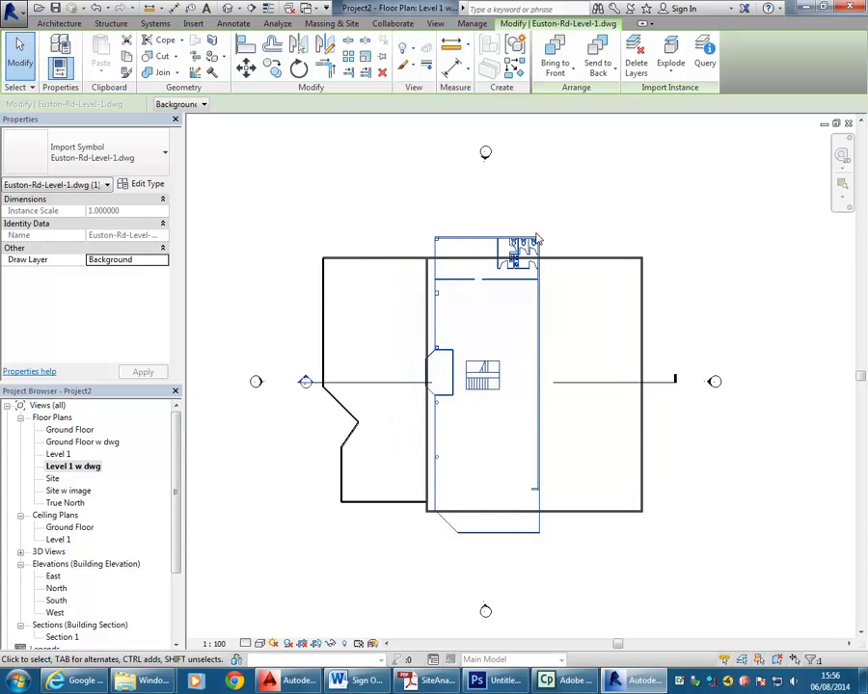
drag(534, 240, 428, 260)
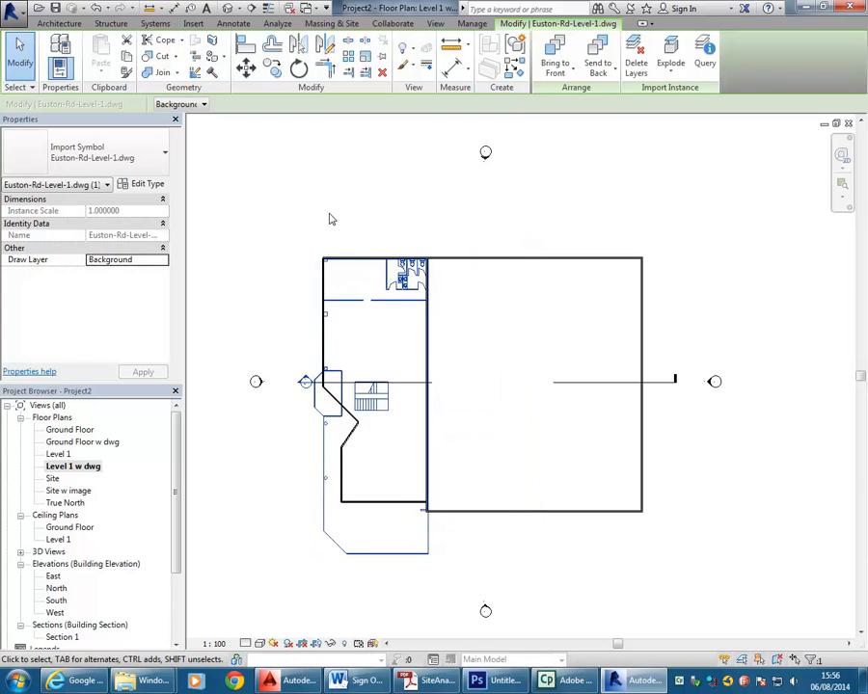
Step: Examine how the toilet corner of the imported Level 1 drawing lines up with the junction of the modelled walls
scroll(329, 216, up, 3)
scroll(470, 279, up, 4)
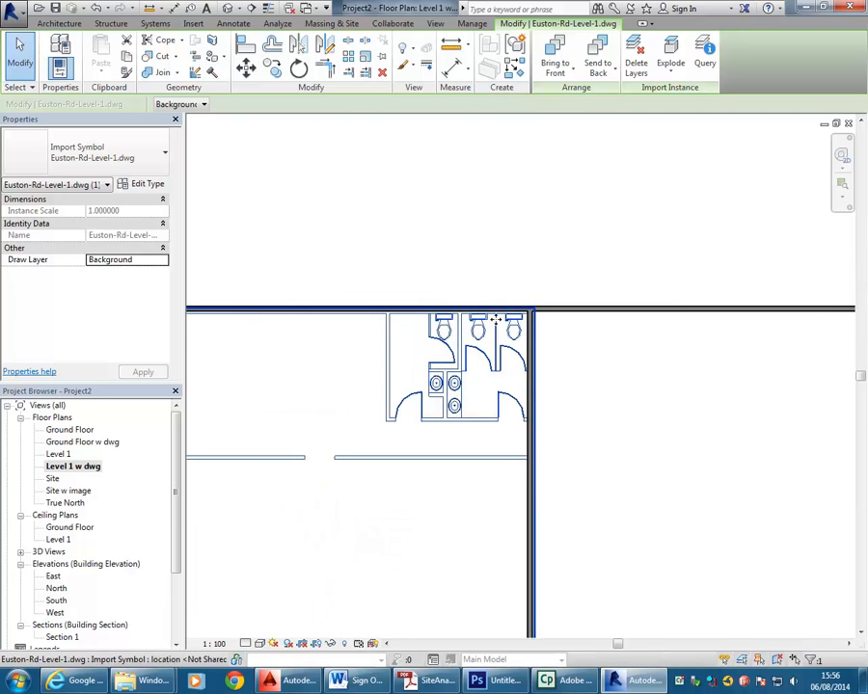
scroll(493, 294, up, 3)
scroll(487, 328, down, 2)
key(Escape)
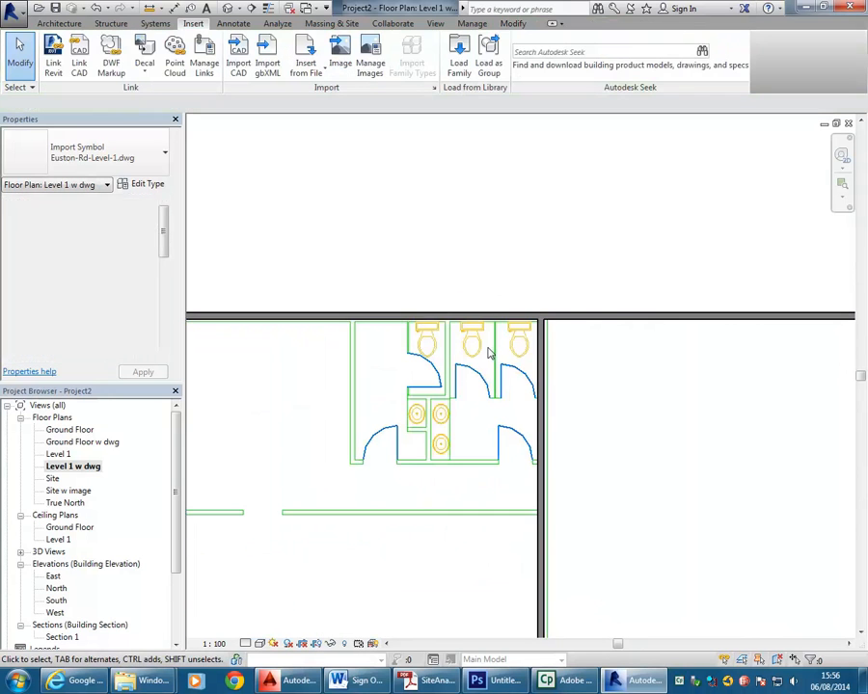
Step: Shift the imported Level 1 drawing slightly away from the wall junction beside the toilets
drag(494, 349, 473, 364)
scroll(445, 283, down, 1)
middle_drag(454, 287, 421, 306)
scroll(429, 305, down, 1)
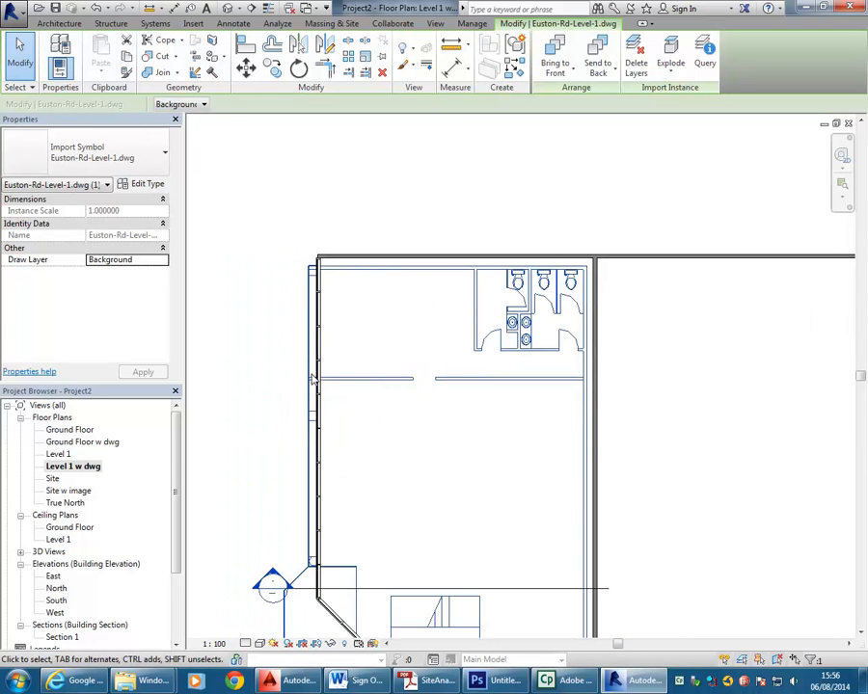
click(271, 288)
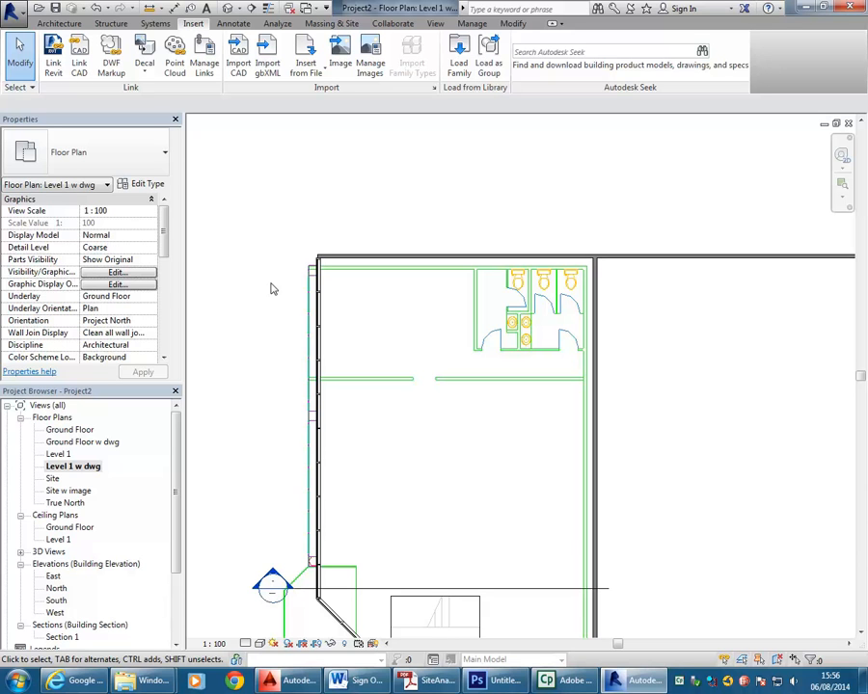
scroll(272, 343, down, 1)
middle_drag(273, 345, 288, 288)
middle_drag(527, 209, 445, 269)
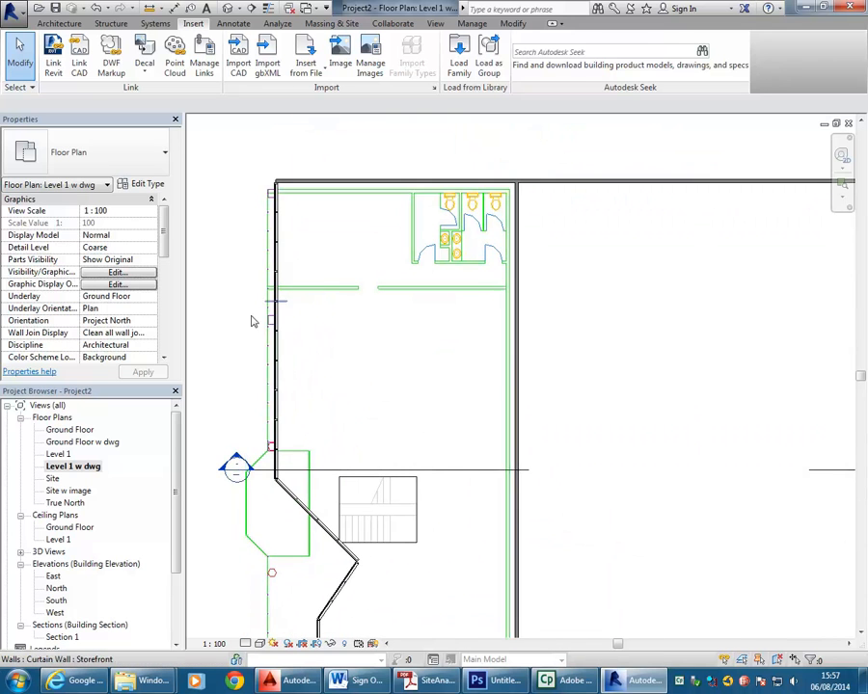
Step: Move the imported Level 1 drawing so the inner corner beside the toilets meets the inside corner of the modelled walls
click(478, 293)
scroll(521, 162, up, 5)
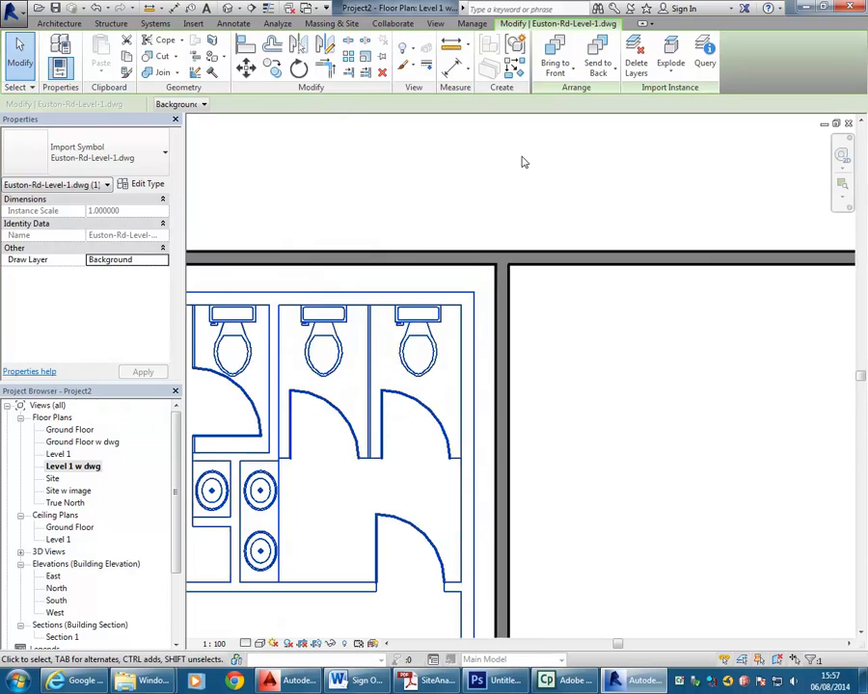
scroll(501, 253, up, 1)
click(246, 68)
middle_drag(546, 261, 498, 283)
scroll(448, 286, up, 1)
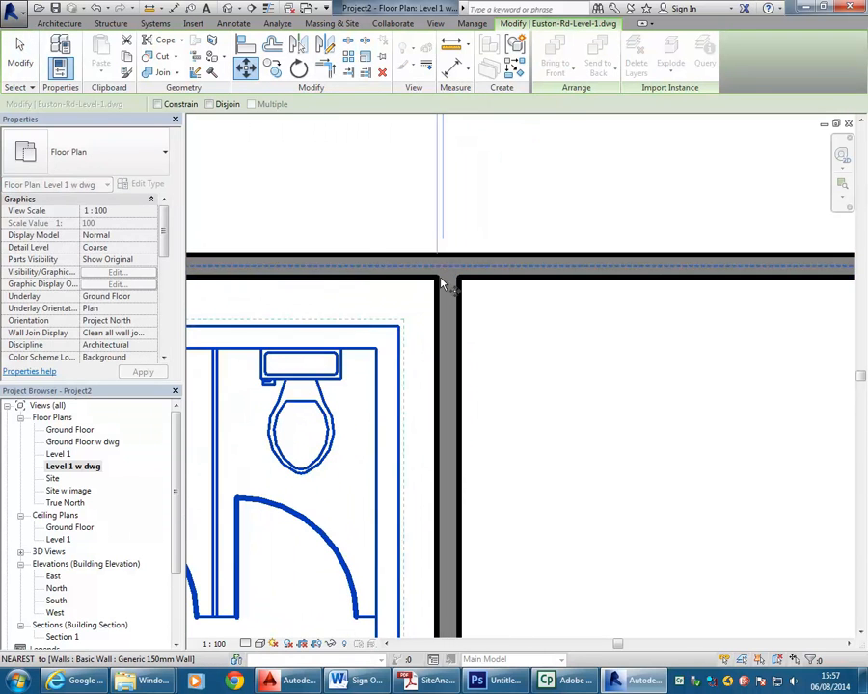
click(378, 349)
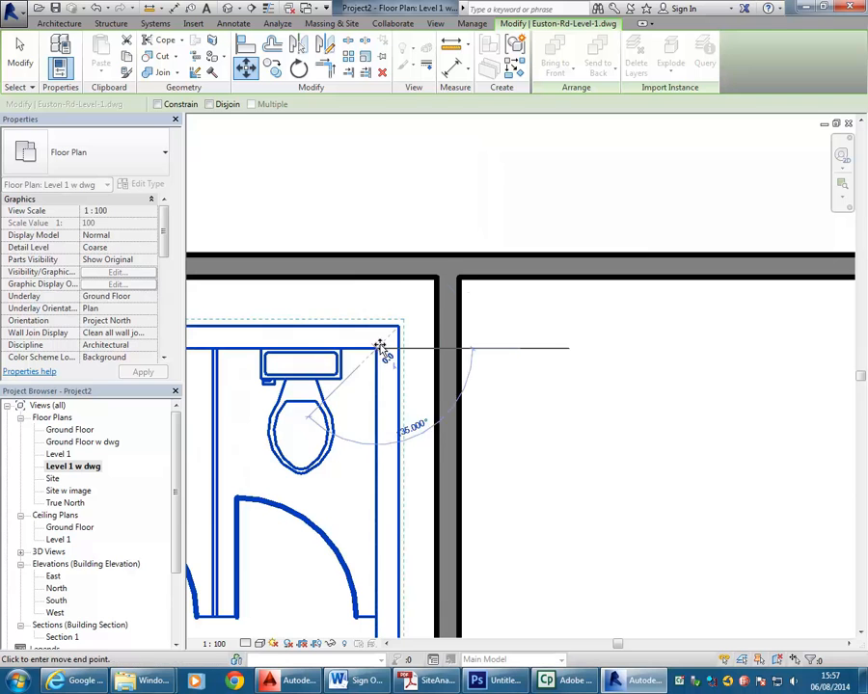
click(435, 282)
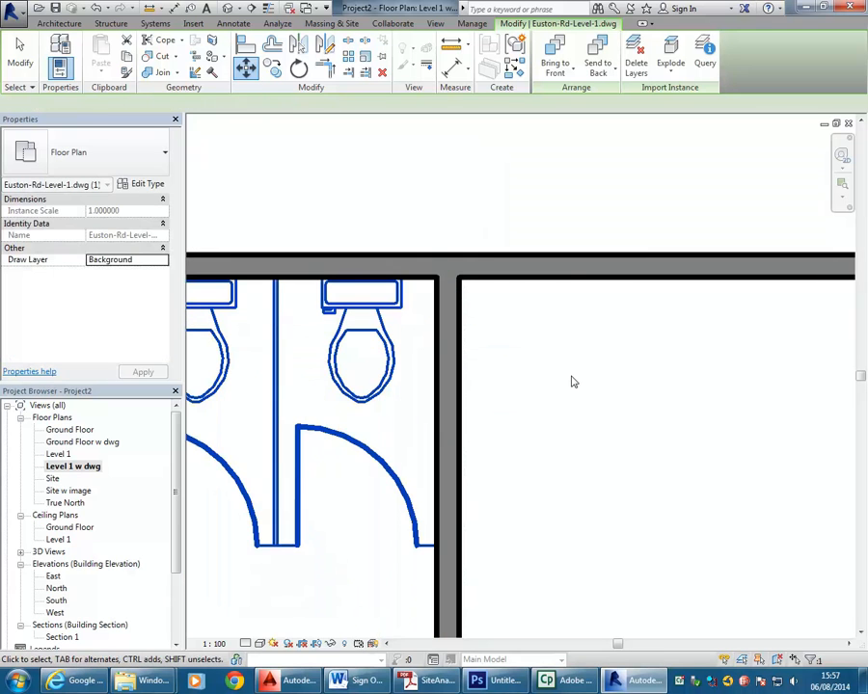
Step: Examine how the repositioned Level 1 drawing matches the modelled building outline, including the bay and the lower chamfered corner
scroll(571, 377, down, 5)
middle_drag(572, 371, 564, 260)
scroll(563, 260, down, 1)
middle_drag(638, 358, 619, 295)
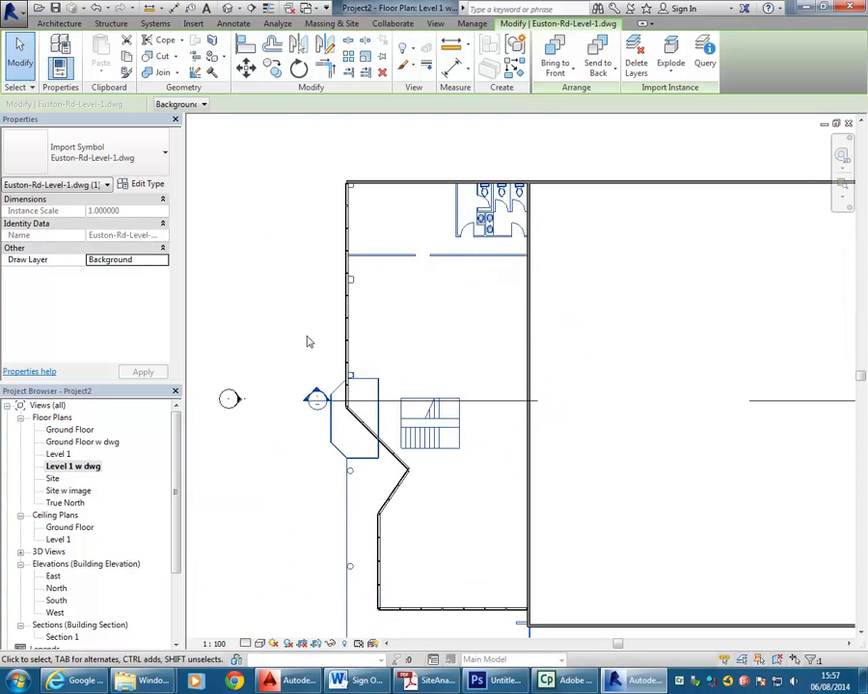
middle_drag(307, 339, 338, 257)
key(Escape)
scroll(313, 228, down, 2)
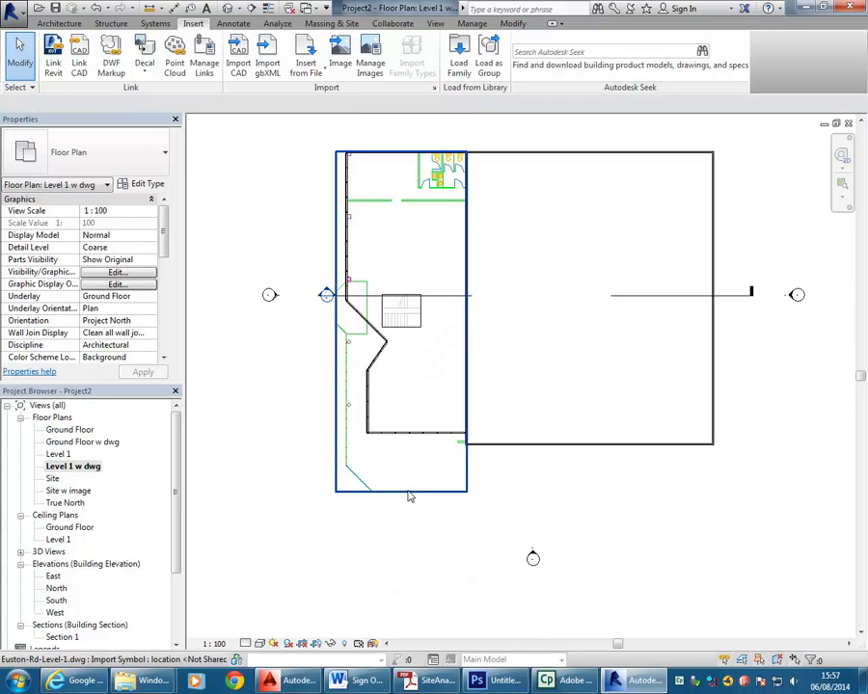
middle_drag(288, 409, 281, 448)
scroll(282, 451, up, 2)
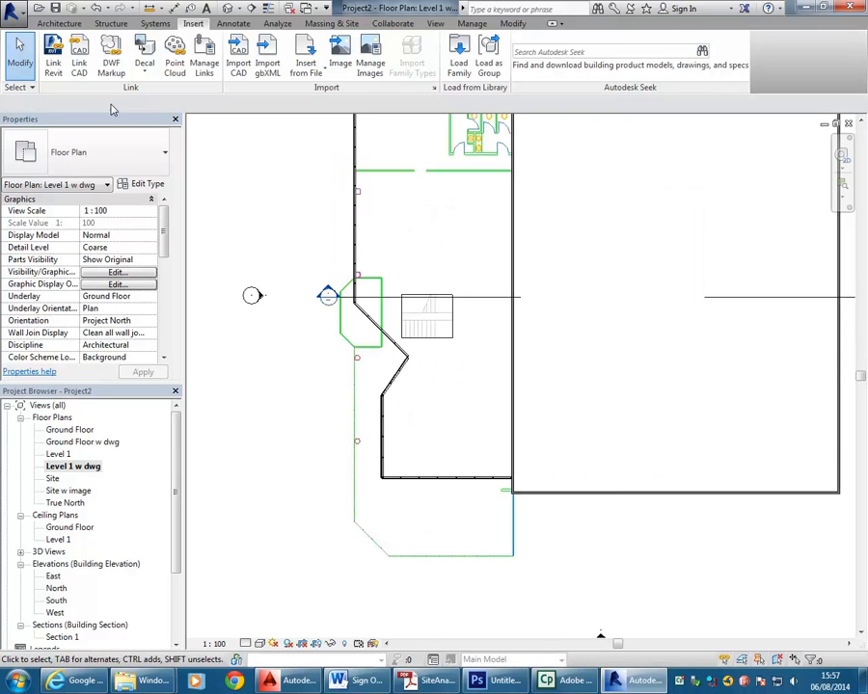
click(55, 24)
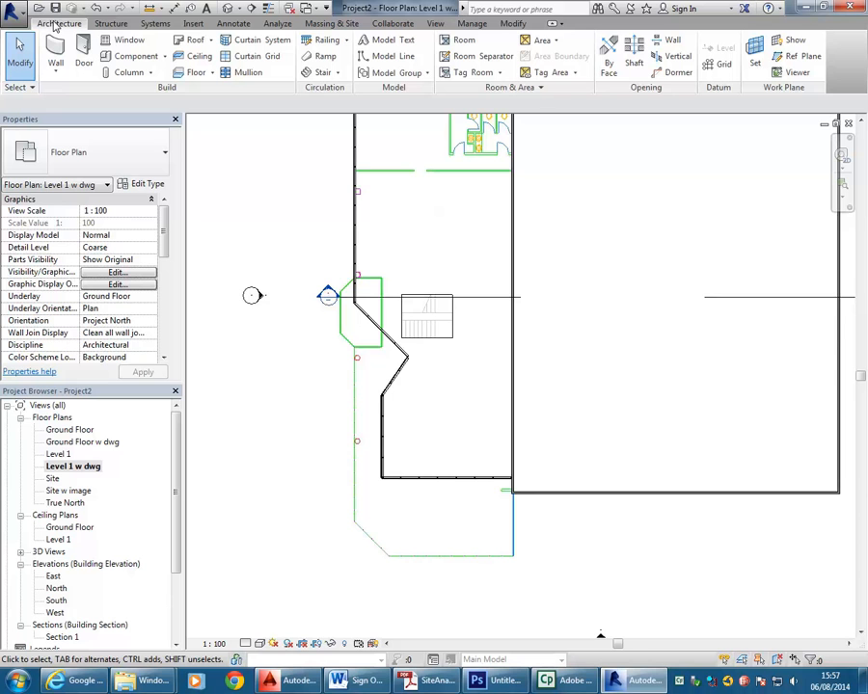
click(58, 54)
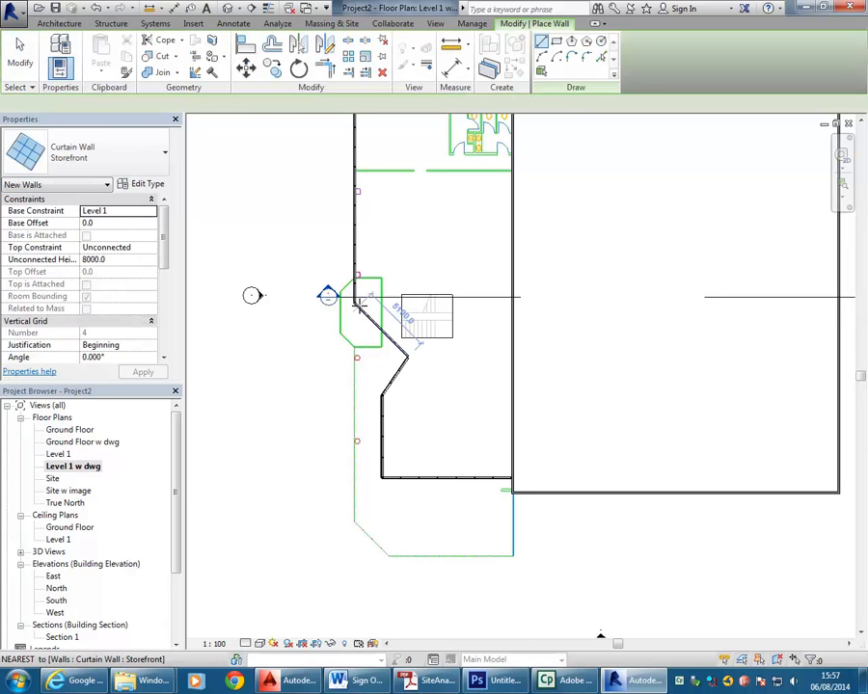
scroll(357, 289, up, 5)
scroll(329, 344, up, 6)
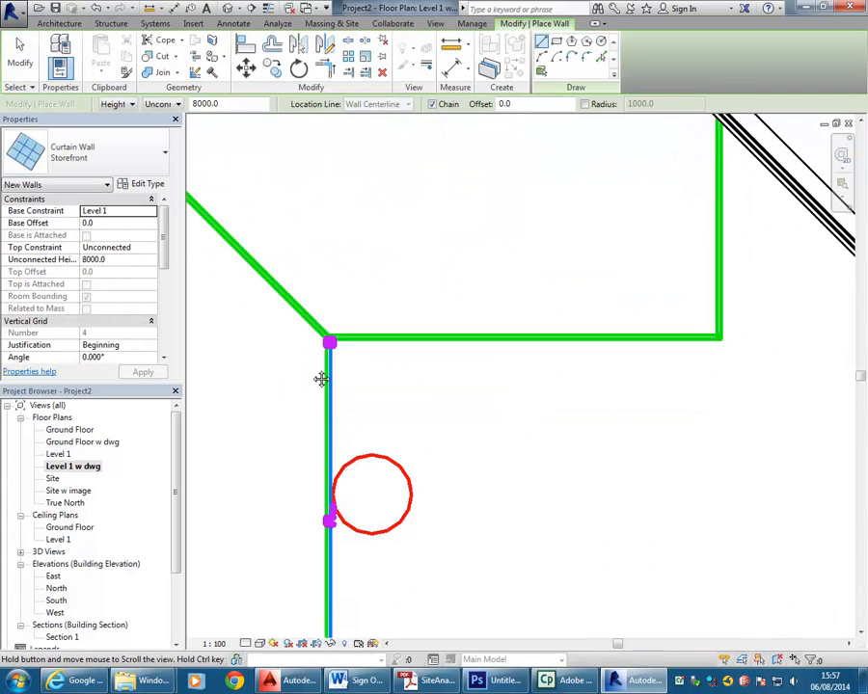
scroll(363, 369, down, 6)
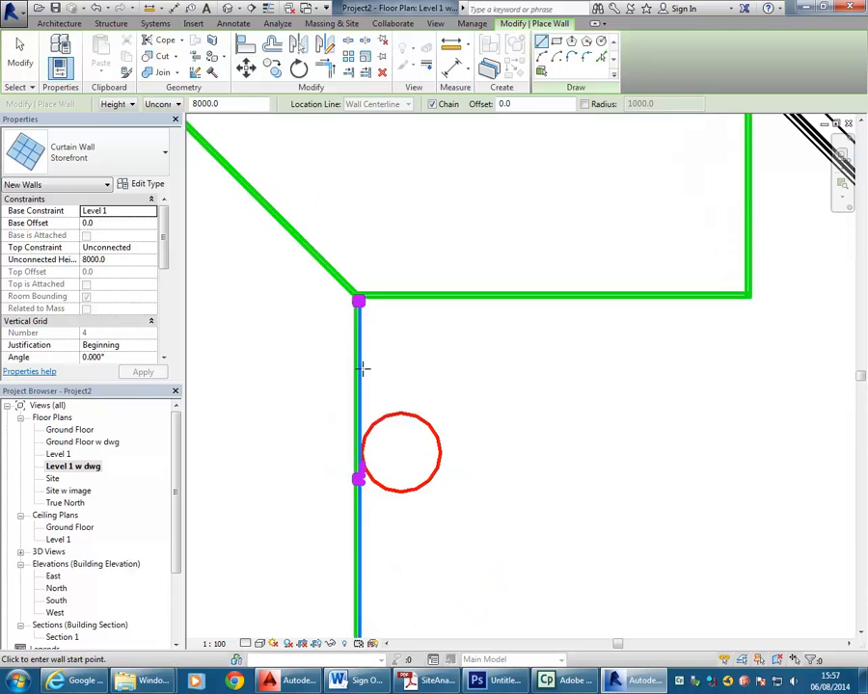
middle_drag(419, 449, 518, 129)
scroll(653, 499, down, 2)
middle_drag(653, 500, 448, 296)
middle_drag(591, 428, 366, 328)
scroll(549, 313, up, 1)
scroll(527, 459, up, 6)
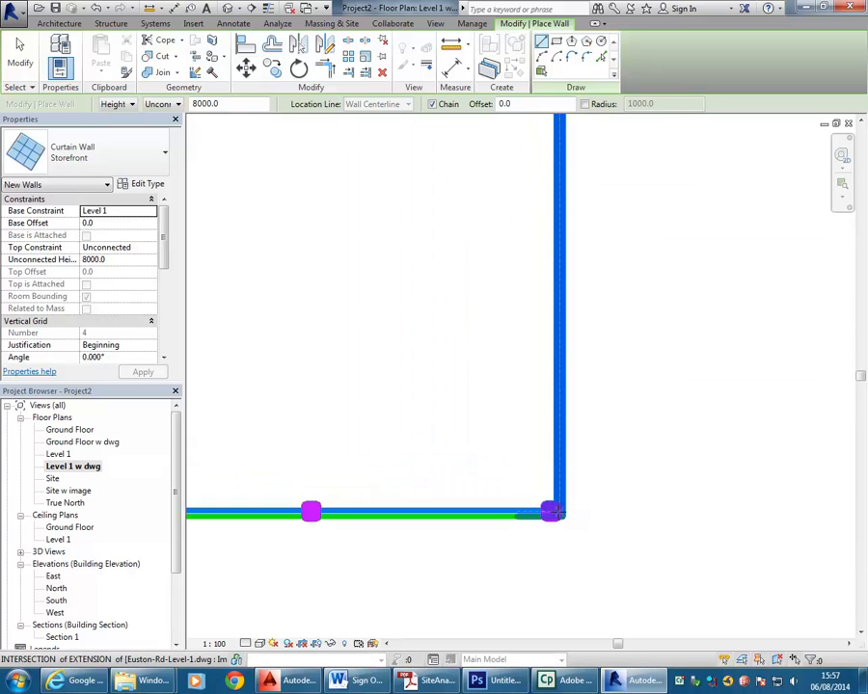
click(552, 512)
scroll(324, 480, down, 2)
key(Escape)
key(Escape)
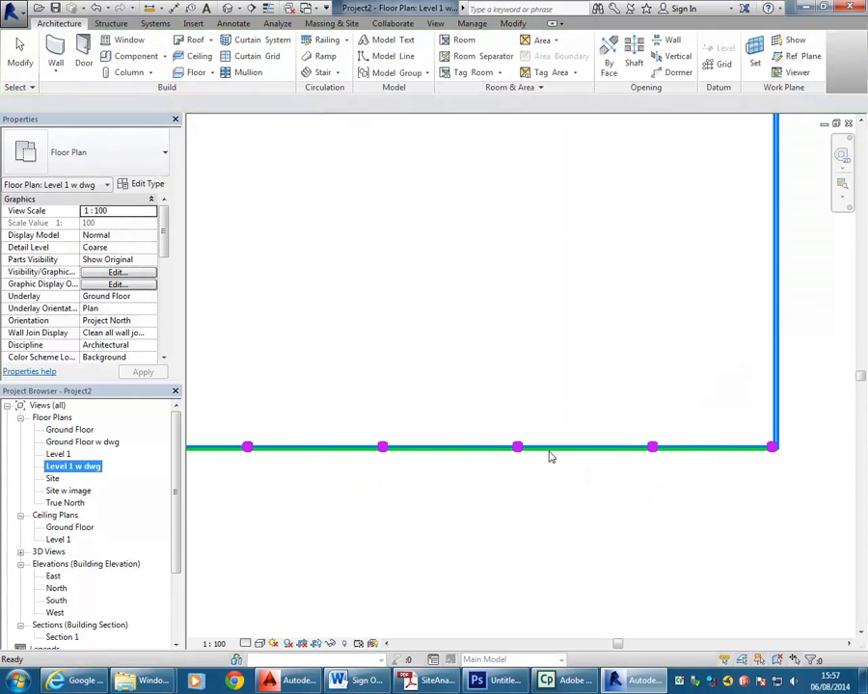
Step: Draw a Storefront curtain wall along the plan's lower edge, from the lower right corner to the start of the chamfer
middle_drag(813, 444, 625, 433)
scroll(624, 432, up, 3)
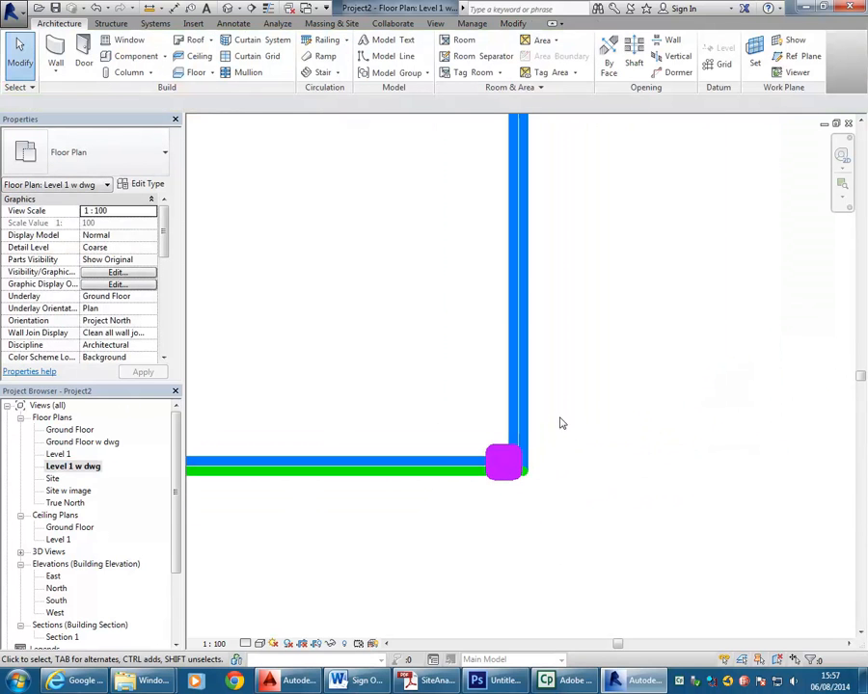
click(56, 53)
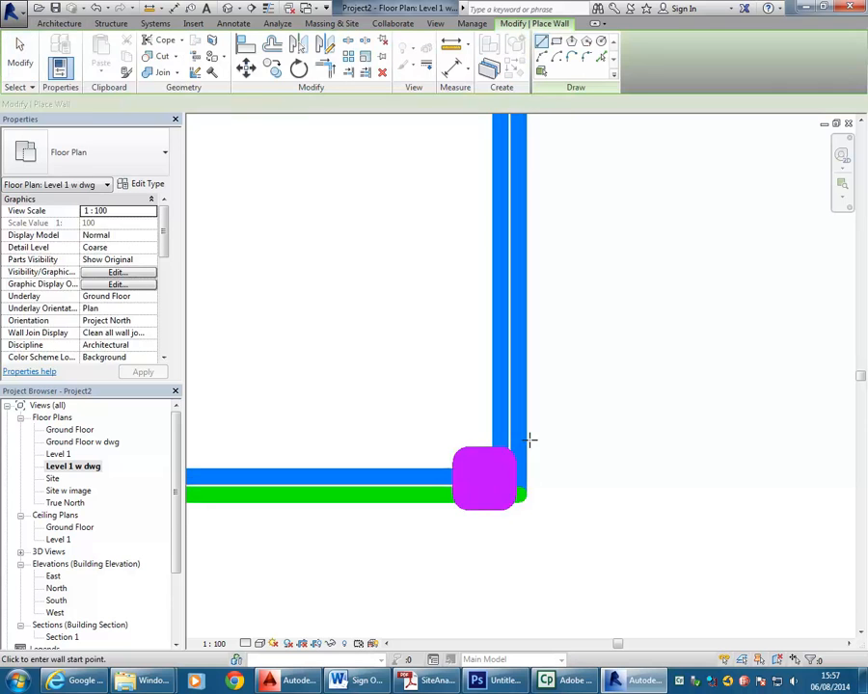
scroll(521, 467, up, 2)
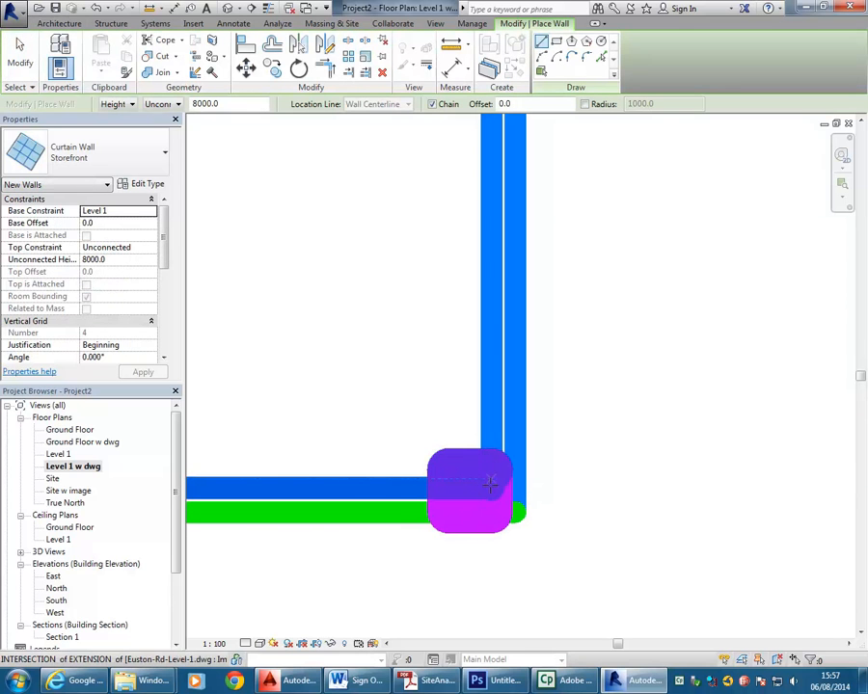
click(490, 484)
scroll(717, 442, down, 3)
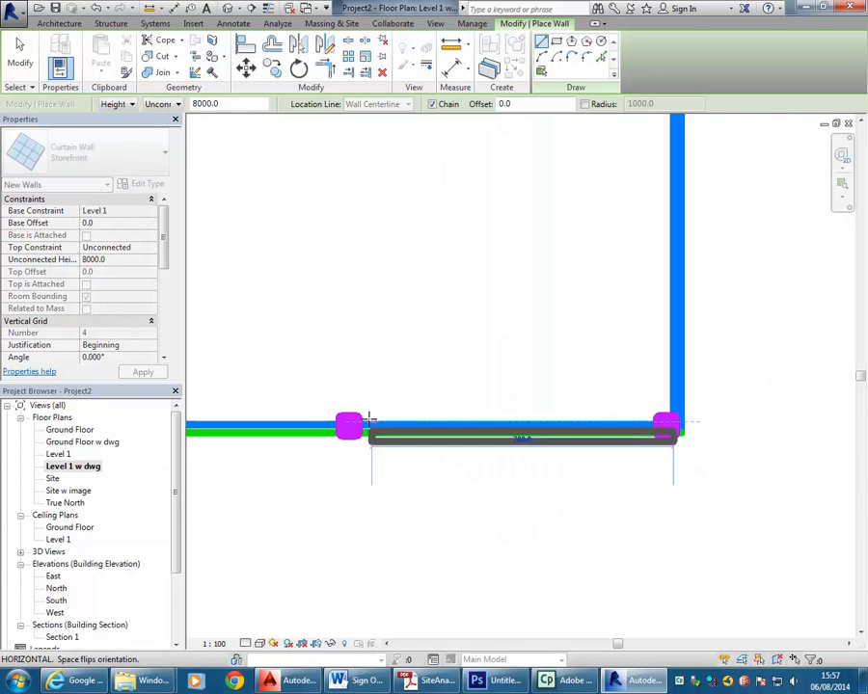
middle_drag(348, 434, 662, 433)
scroll(662, 433, down, 1)
middle_drag(300, 426, 728, 454)
middle_drag(426, 450, 590, 466)
scroll(590, 467, down, 2)
middle_drag(361, 469, 443, 453)
scroll(444, 453, down, 1)
middle_drag(265, 438, 511, 450)
scroll(531, 465, up, 5)
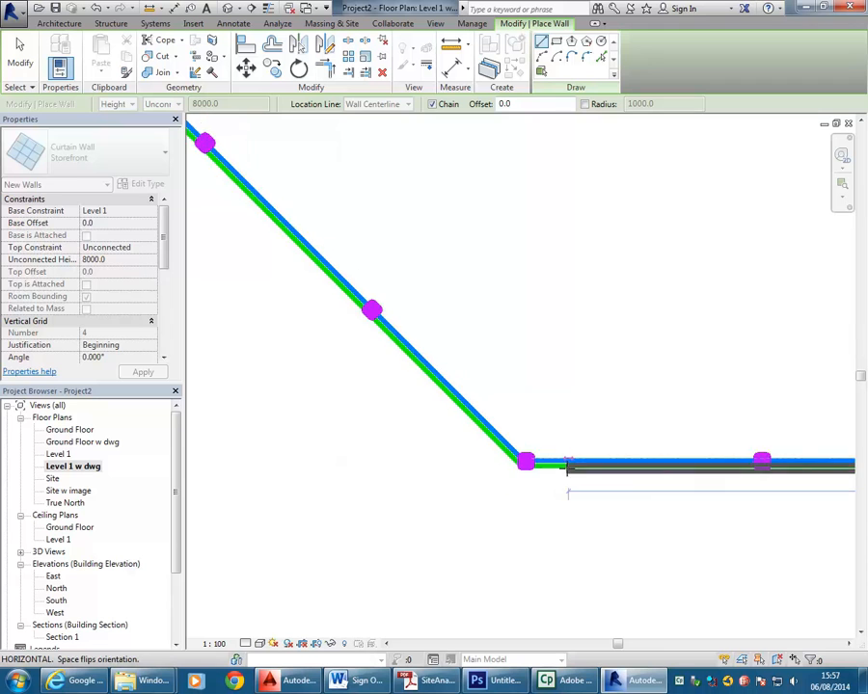
scroll(567, 467, up, 5)
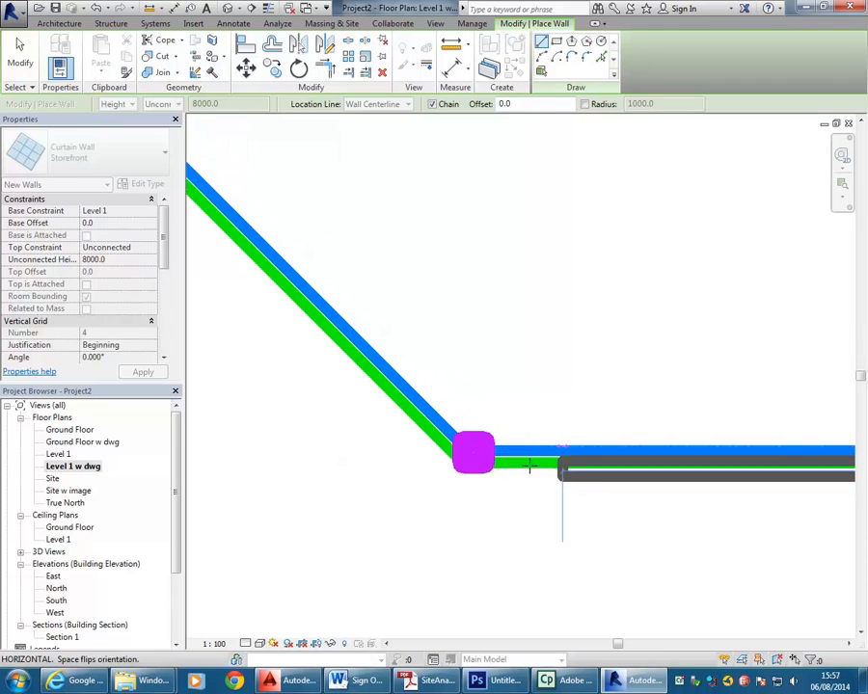
click(460, 442)
Step: Continue the Storefront curtain wall diagonally along the lower left chamfer to the start of the straight west side
scroll(438, 365, down, 1)
scroll(501, 573, down, 6)
middle_drag(432, 363, 648, 553)
scroll(365, 324, up, 5)
click(350, 441)
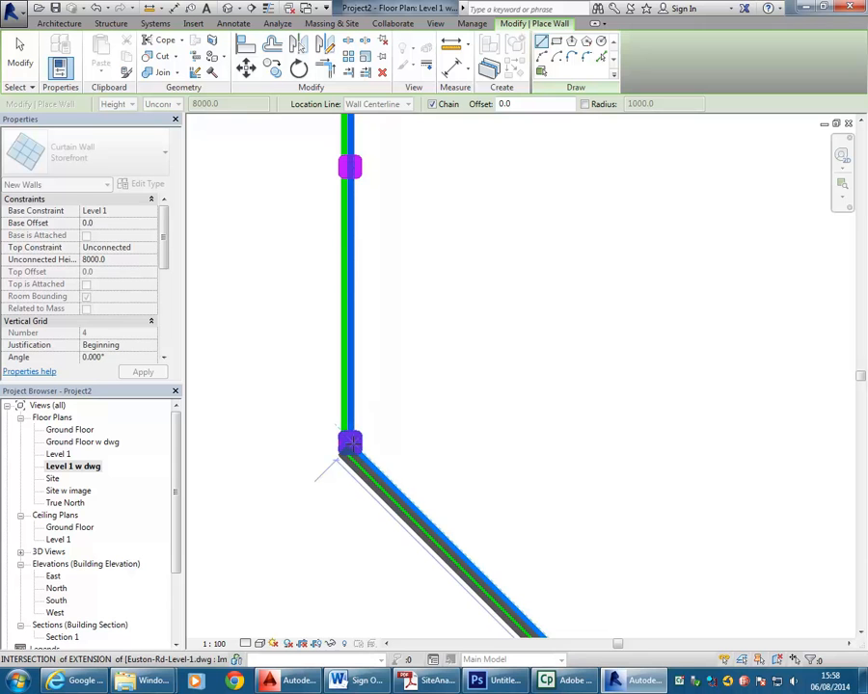
Step: Continue the Storefront curtain wall straight up the west side to the lower corner of the projecting bay
scroll(350, 440, down, 4)
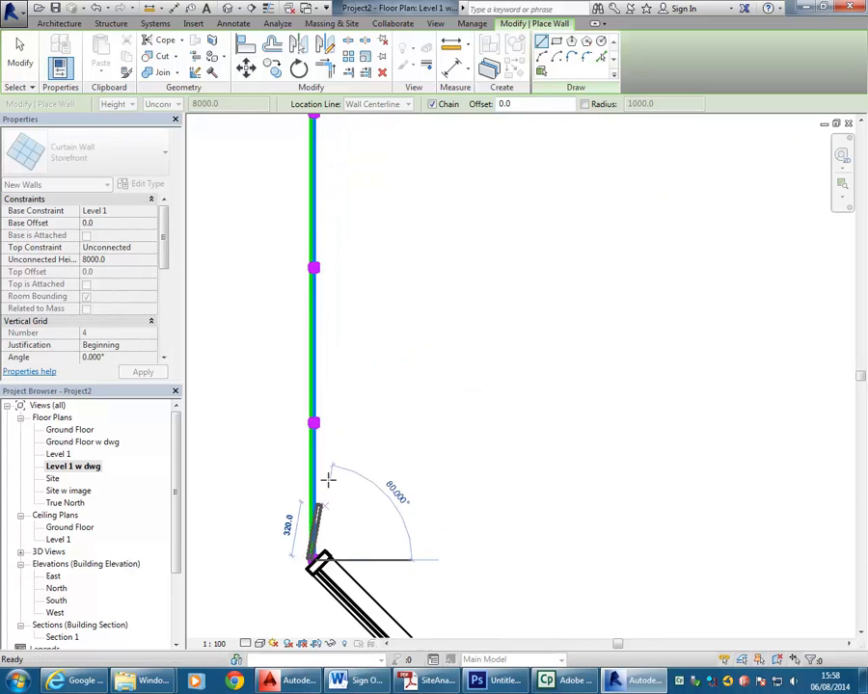
scroll(330, 339, down, 1)
middle_drag(330, 338, 314, 575)
scroll(316, 328, down, 2)
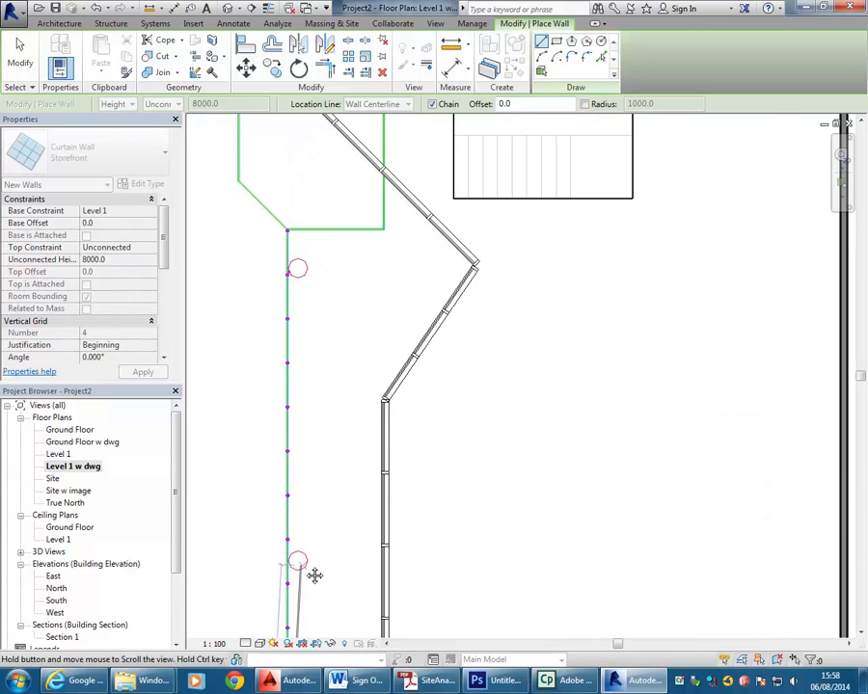
scroll(282, 219, up, 5)
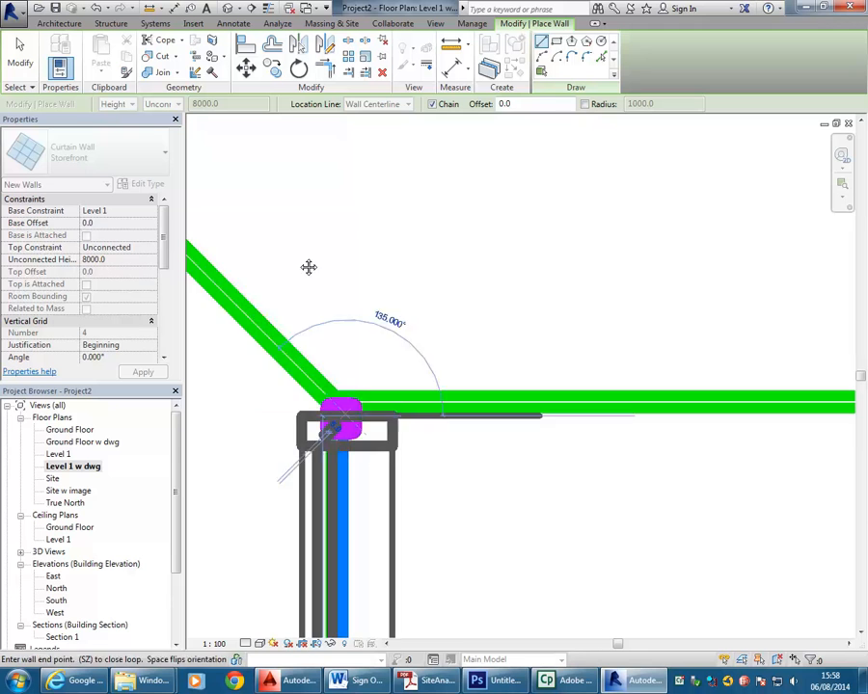
Step: Continue the Storefront curtain wall along the projecting bay's lower diagonal to its outer face
middle_drag(307, 267, 319, 362)
scroll(319, 363, down, 3)
middle_drag(272, 308, 561, 410)
middle_drag(395, 274, 371, 333)
scroll(370, 333, up, 2)
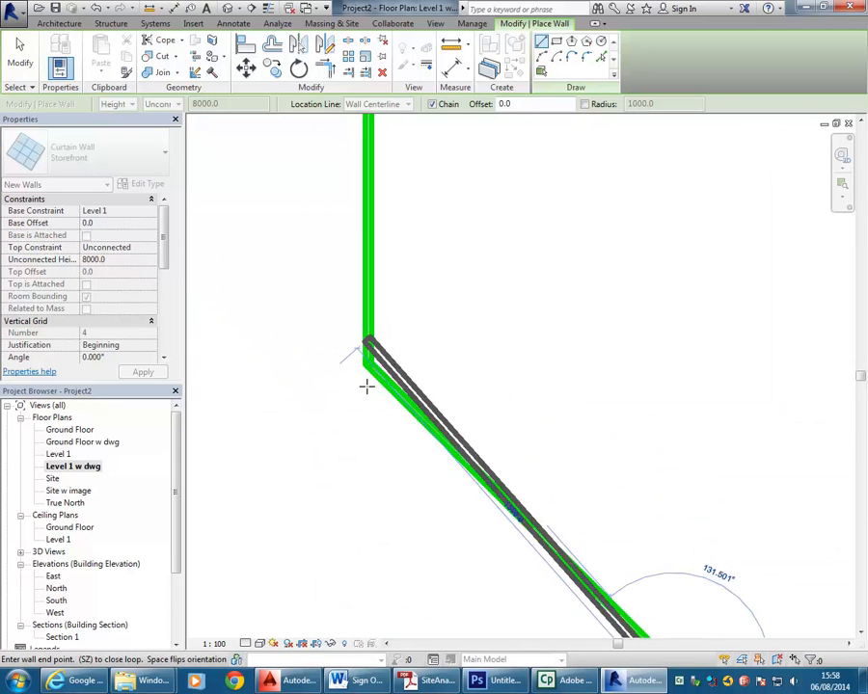
click(372, 334)
Step: Continue the Storefront curtain wall along the bay's outer vertical face to the start of its upper diagonal
scroll(370, 257, down, 4)
middle_drag(386, 131, 359, 333)
scroll(354, 184, down, 2)
middle_drag(360, 156, 333, 409)
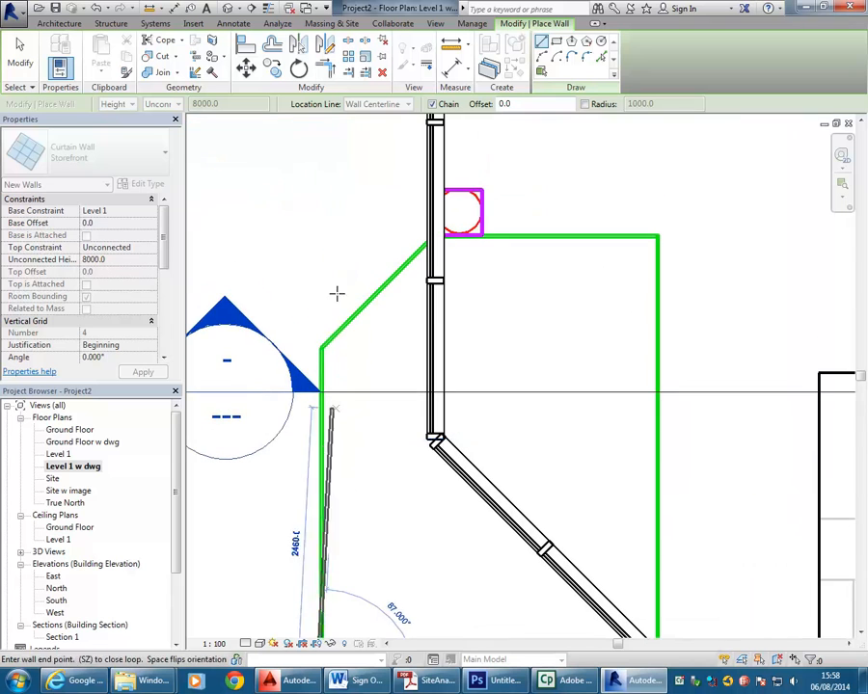
click(319, 350)
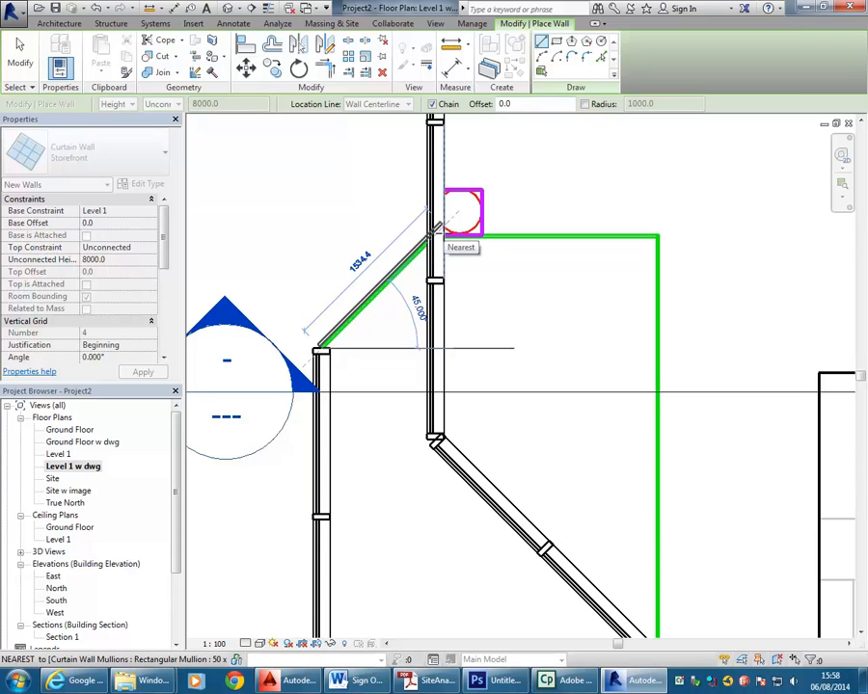
Step: Finish the Storefront curtain wall along the bay's upper diagonal, ending on the existing west curtain wall
scroll(435, 228, up, 3)
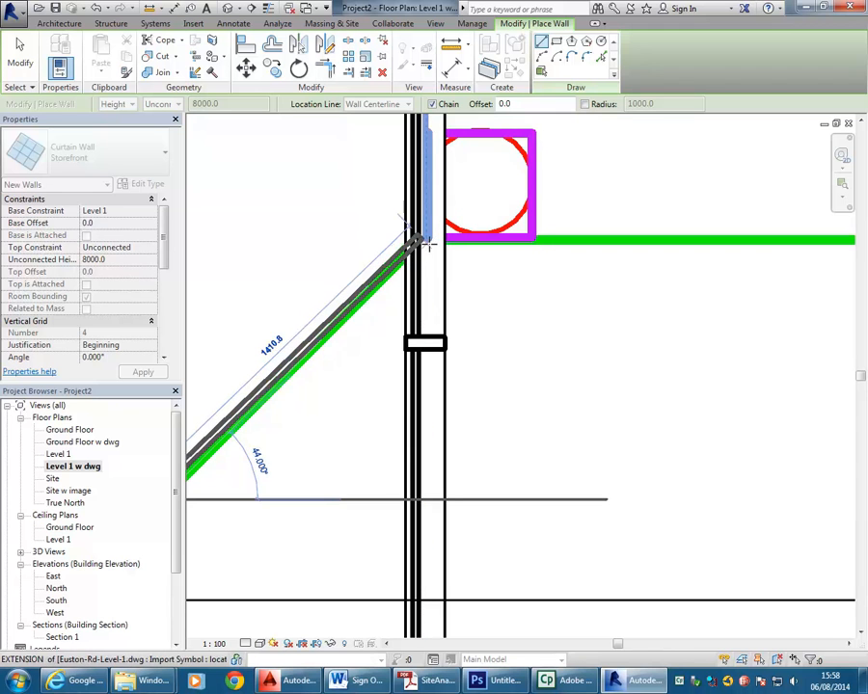
scroll(415, 231, up, 2)
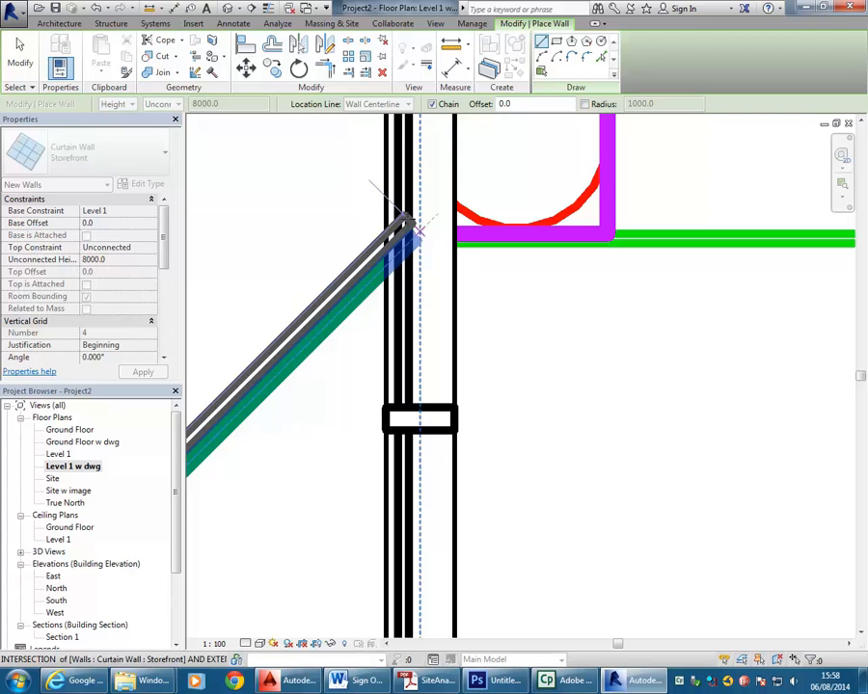
click(415, 231)
right_click(347, 196)
click(381, 197)
scroll(310, 188, down, 4)
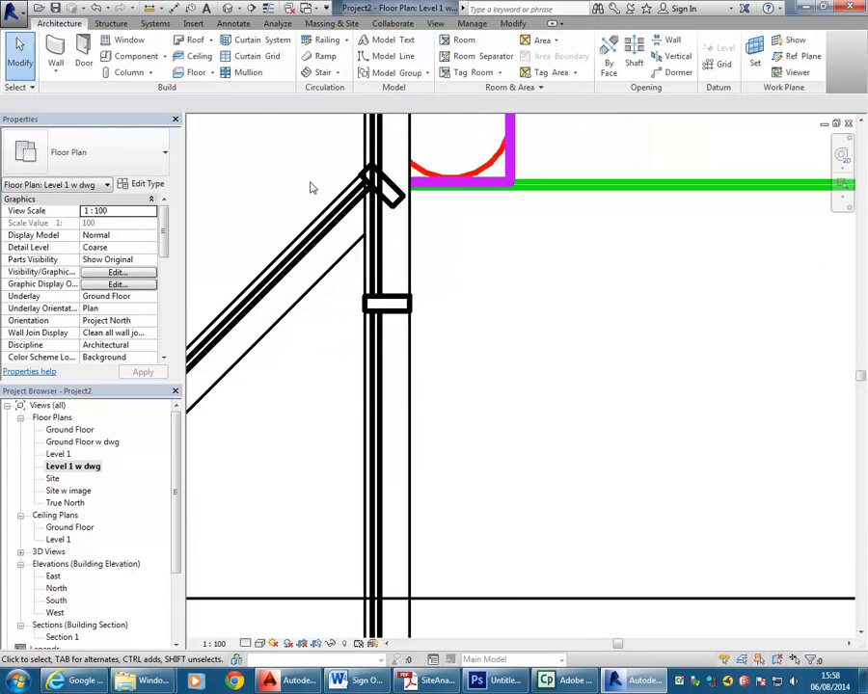
scroll(314, 188, down, 3)
middle_drag(275, 325, 299, 473)
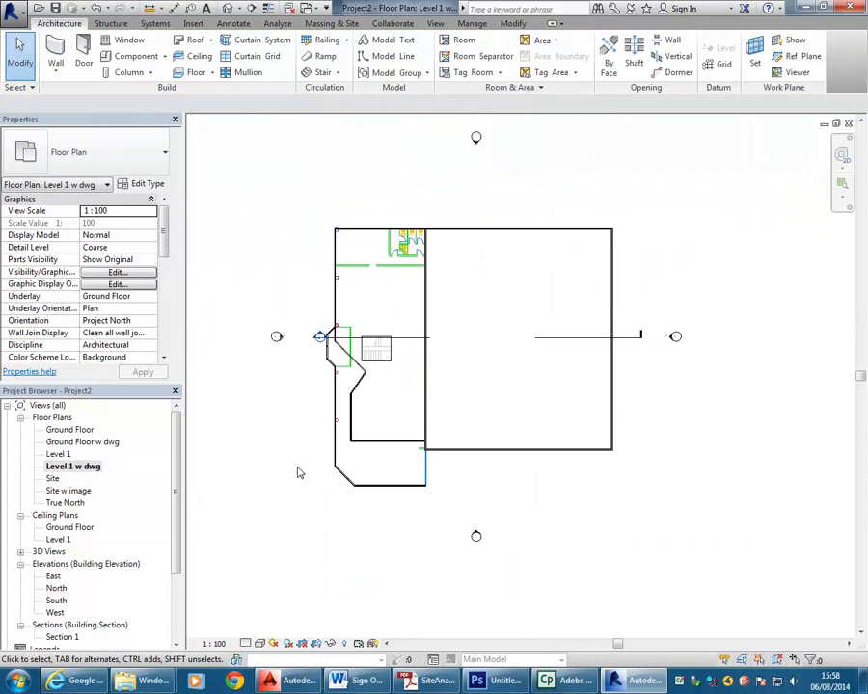
Step: Open the Site w image floor plan and compare the building outline with the satellite image beneath it
double_click(69, 491)
scroll(410, 396, down, 3)
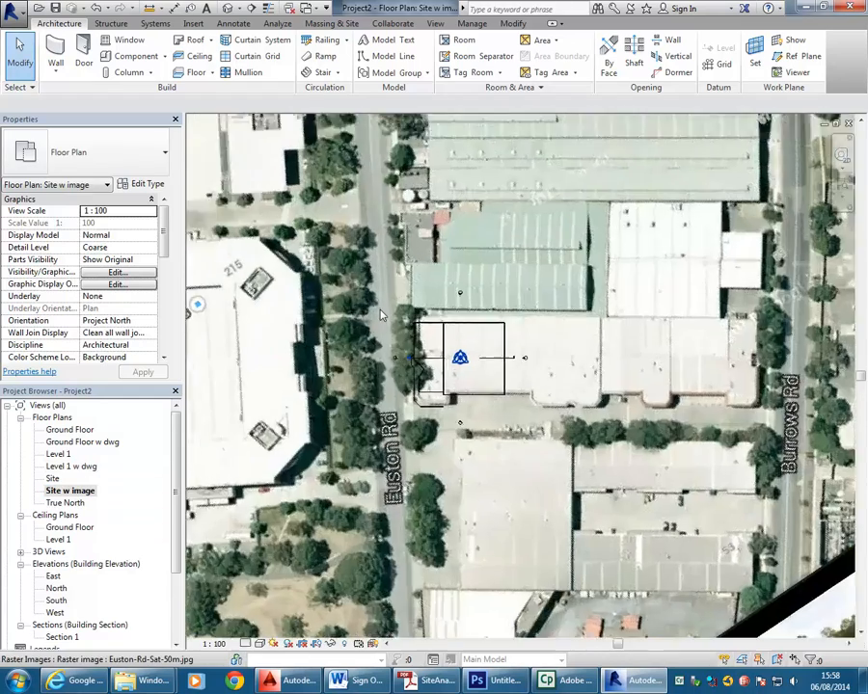
scroll(478, 415, up, 5)
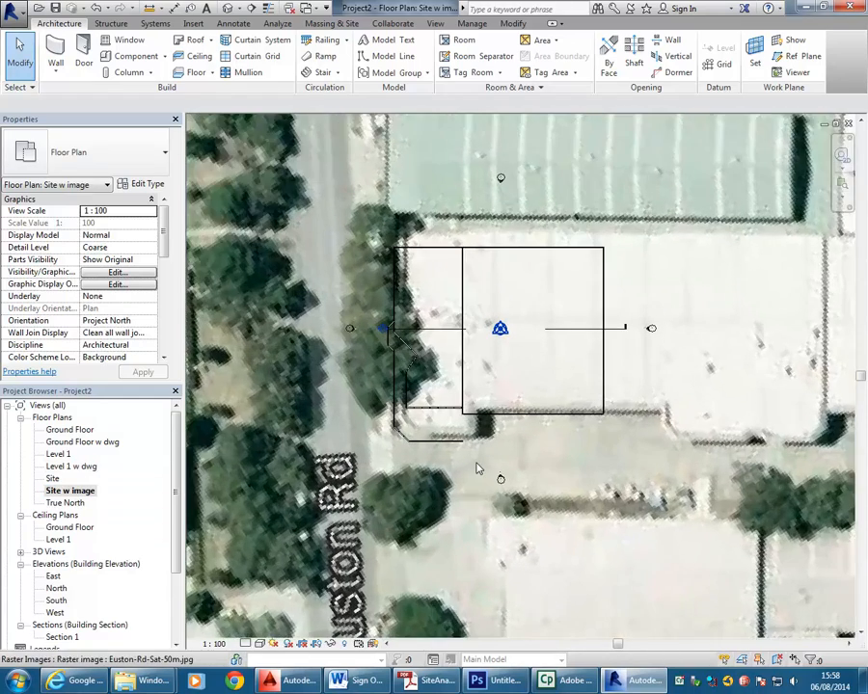
scroll(463, 508, up, 1)
scroll(473, 507, up, 1)
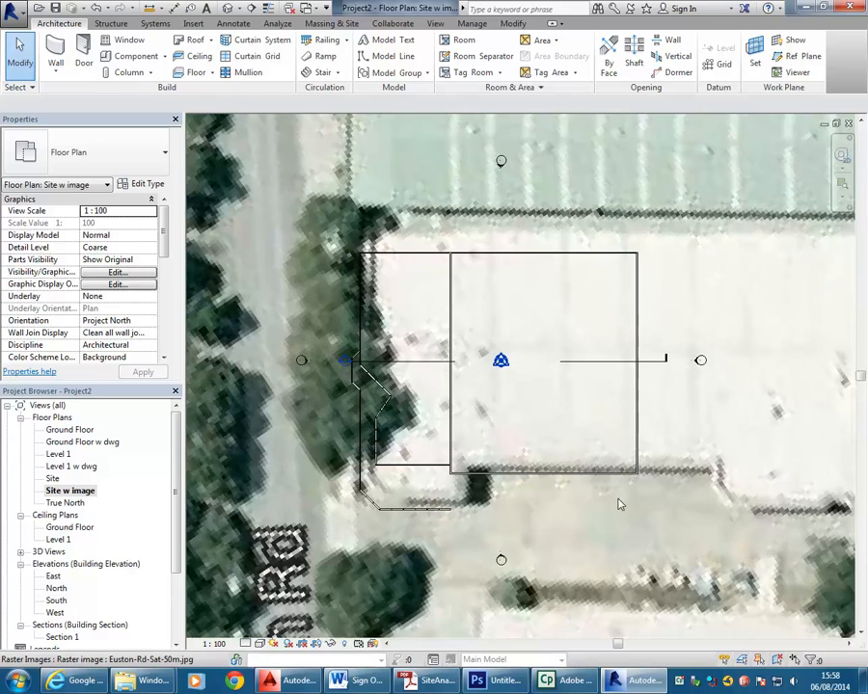
middle_drag(303, 347, 287, 388)
scroll(287, 387, down, 3)
scroll(286, 388, up, 2)
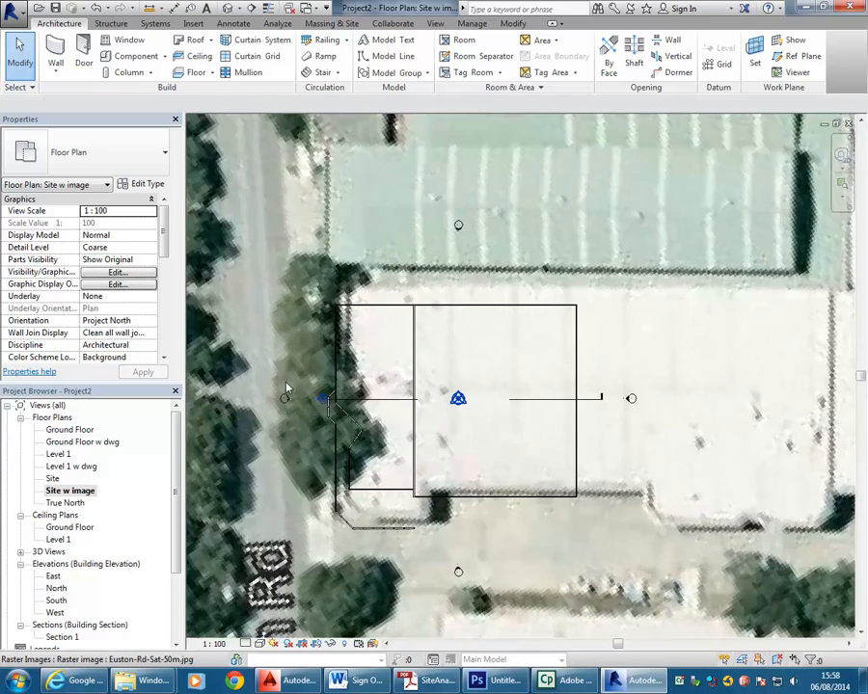
Step: Nudge the Euston-Rd-Sat-50m.jpg satellite image downward beneath the building outline
click(624, 500)
key(Down)
key(Down)
key(Down)
key(Down)
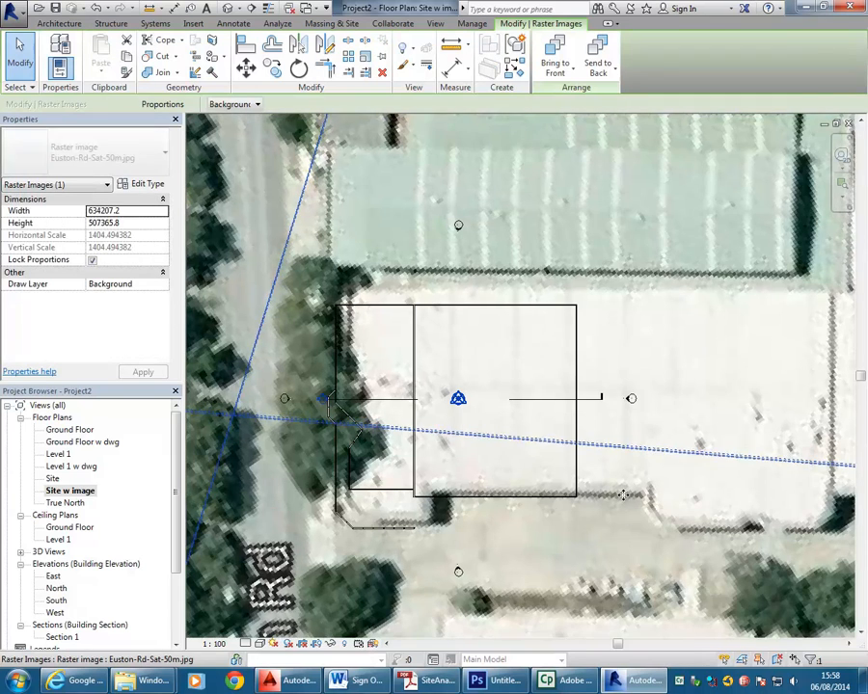
key(Down)
key(Down)
key(Down)
key(Down)
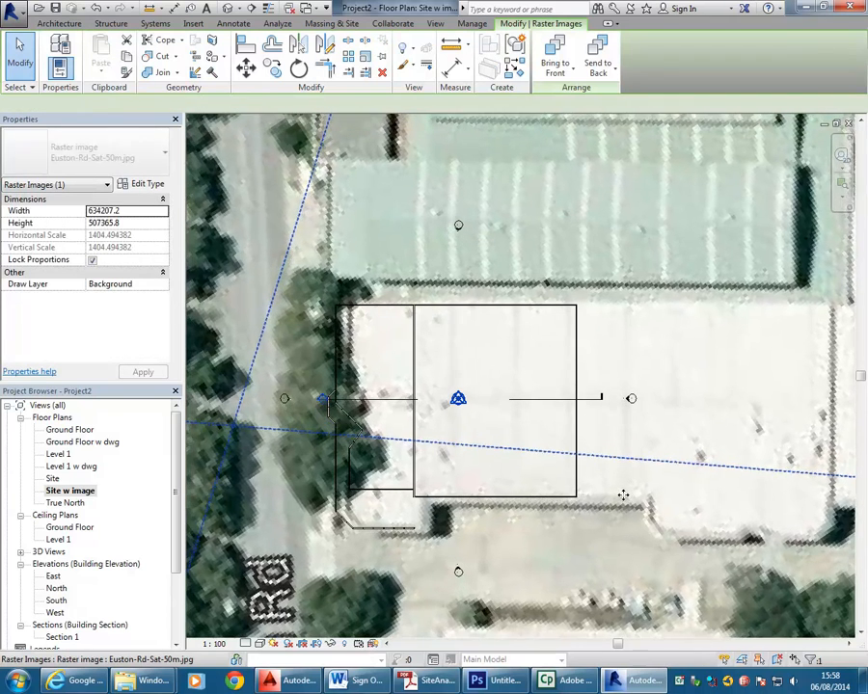
key(Down)
key(Down)
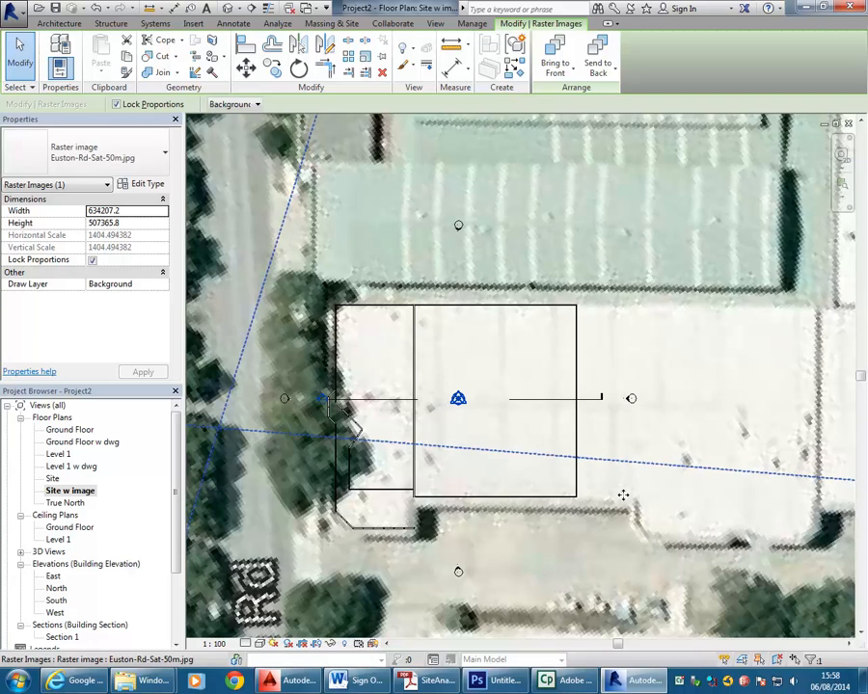
Step: Fine-tune the satellite image's position sideways and upward until the roof's south edge lines up with the modelled walls
key(Left)
key(Left)
key(Left)
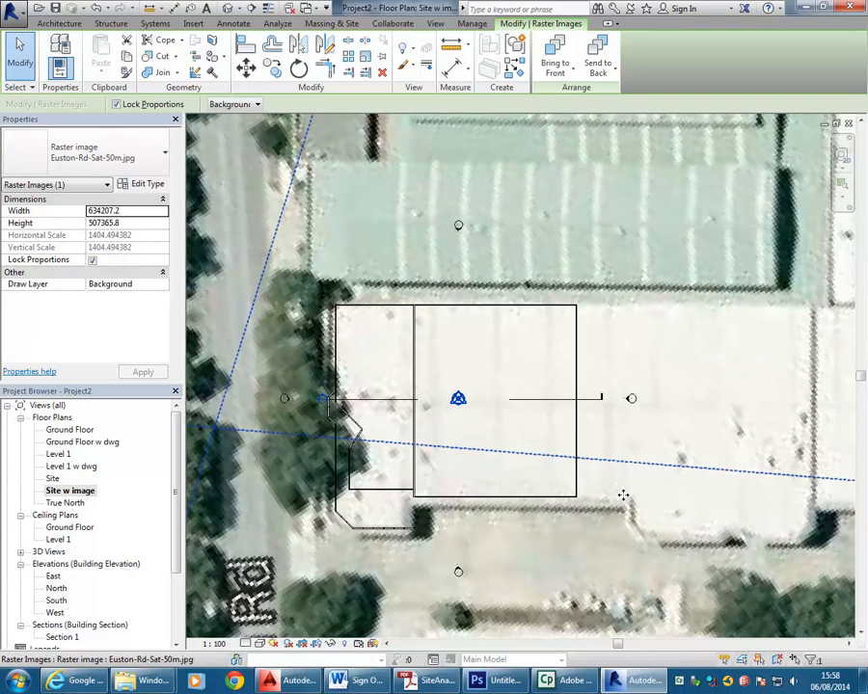
key(Right)
key(Right)
key(Right)
key(Right)
key(Right)
key(Right)
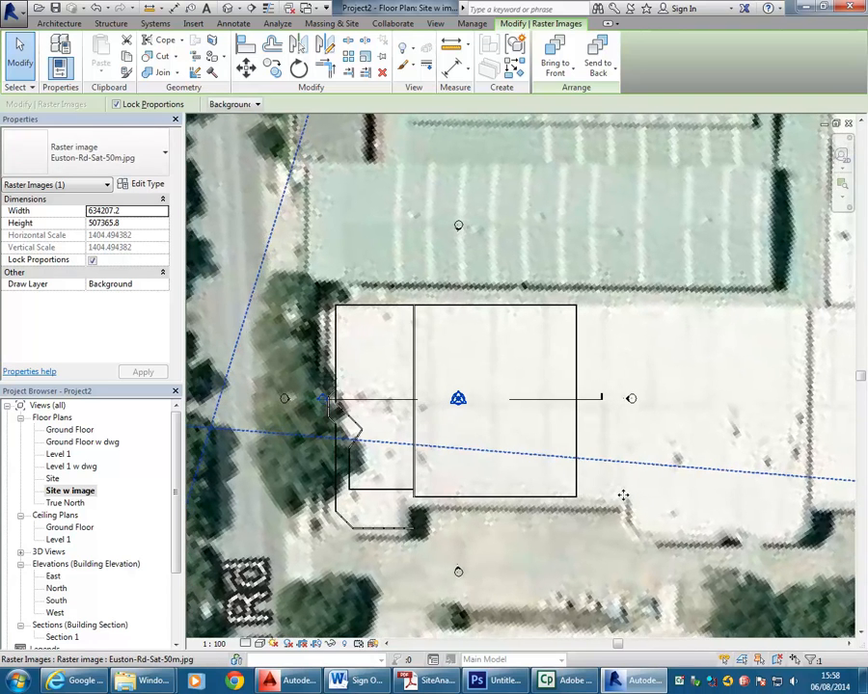
key(Up)
key(Up)
key(Up)
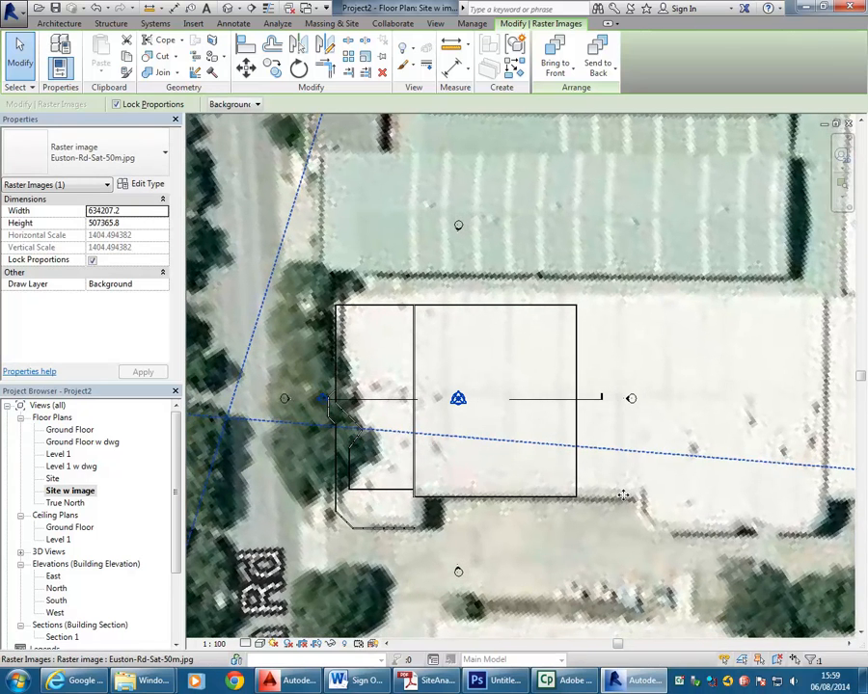
scroll(579, 360, down, 2)
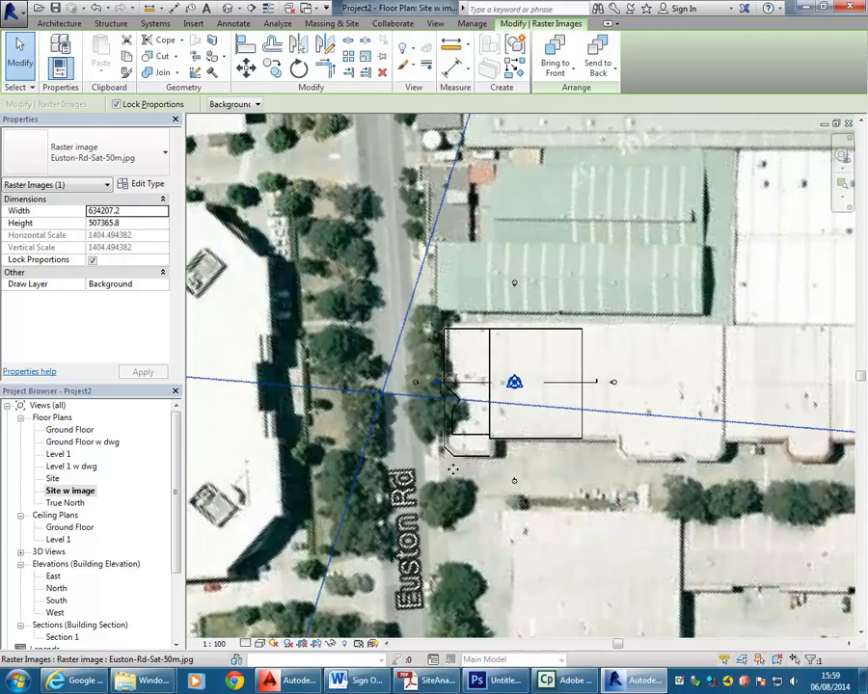
scroll(447, 445, up, 3)
scroll(546, 484, down, 3)
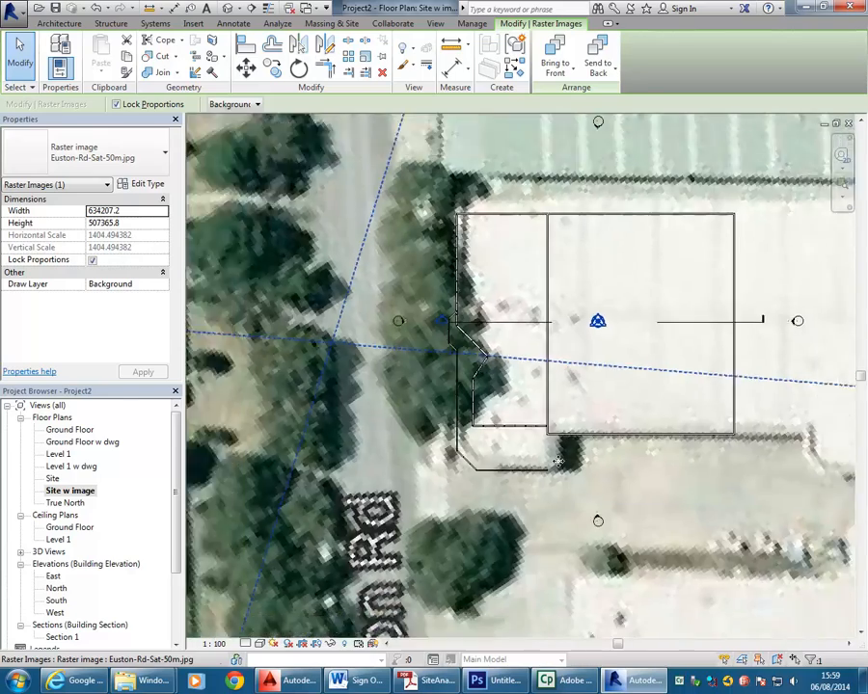
Step: Measure the 50 m scale bar in the corner of the satellite image from end to end
middle_drag(686, 493, 531, 355)
scroll(524, 345, down, 5)
middle_drag(627, 433, 440, 400)
scroll(594, 396, down, 1)
scroll(670, 487, up, 2)
key(Escape)
scroll(672, 433, up, 3)
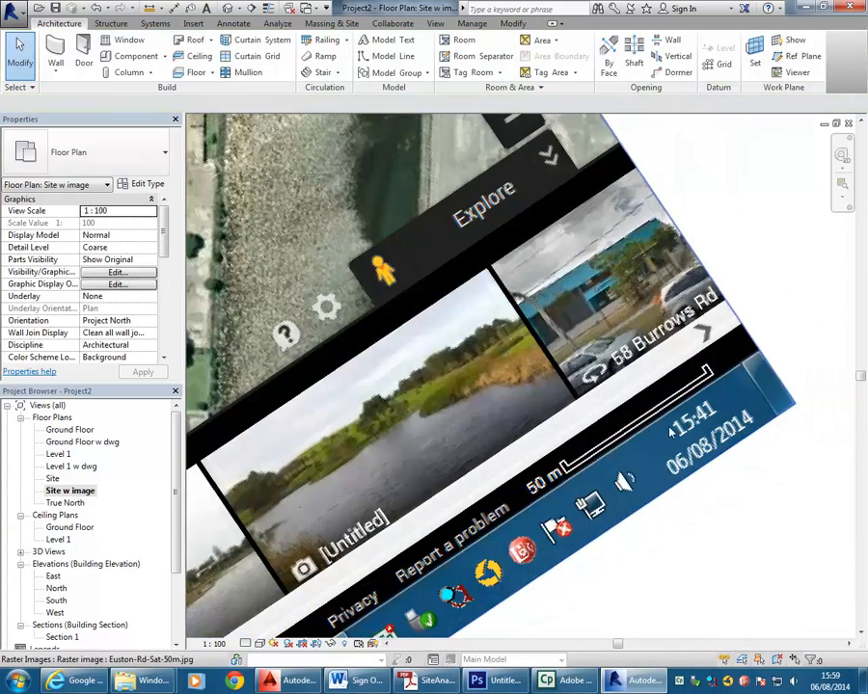
scroll(583, 479, up, 1)
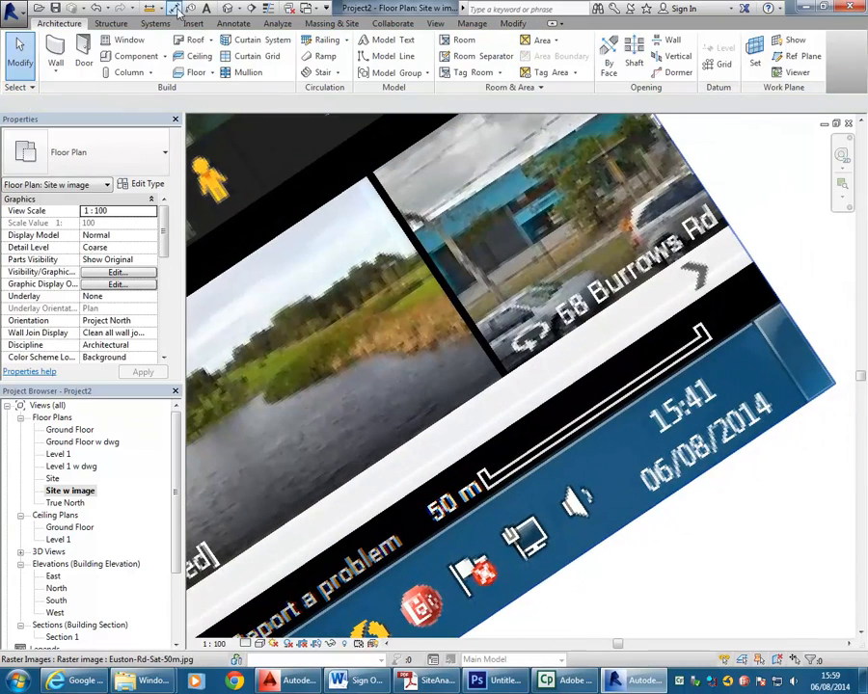
click(151, 8)
scroll(482, 487, up, 4)
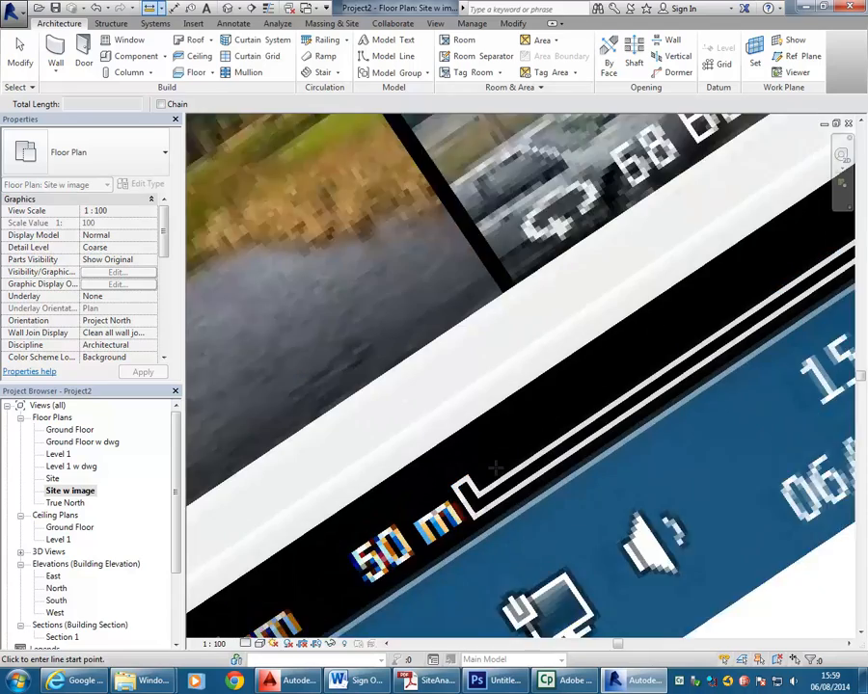
click(464, 520)
scroll(547, 387, down, 3)
middle_drag(556, 390, 388, 451)
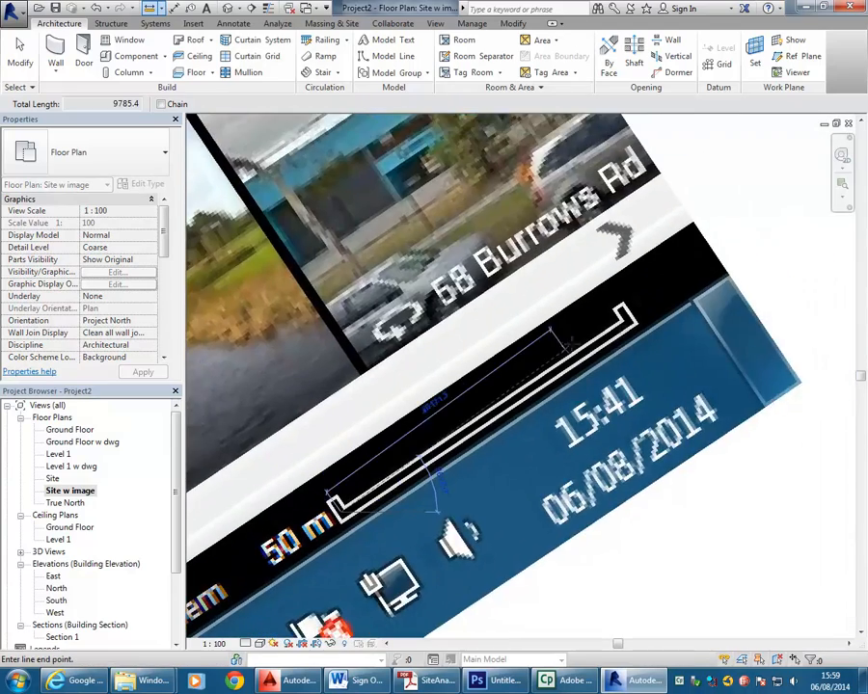
scroll(646, 316, up, 4)
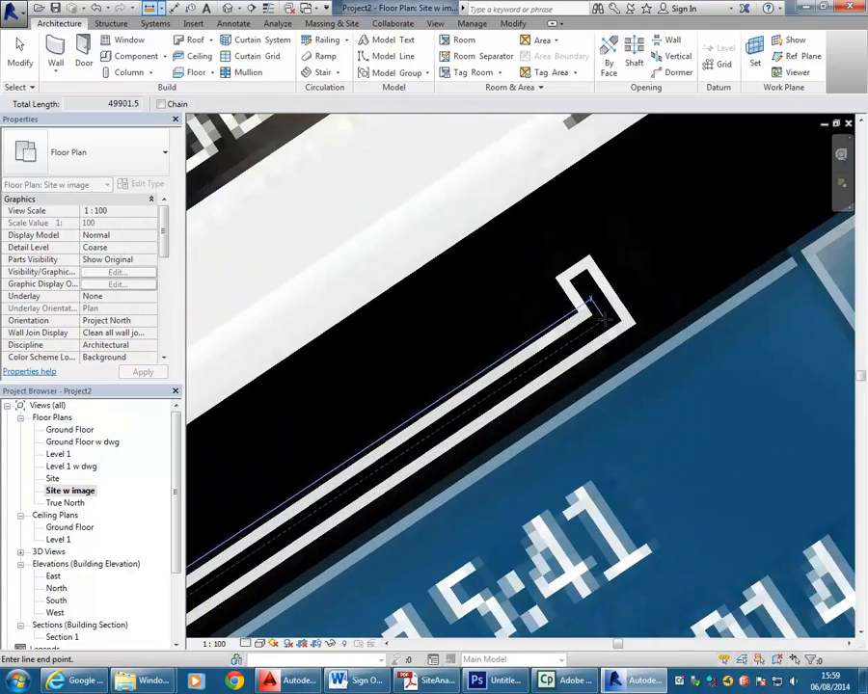
click(590, 304)
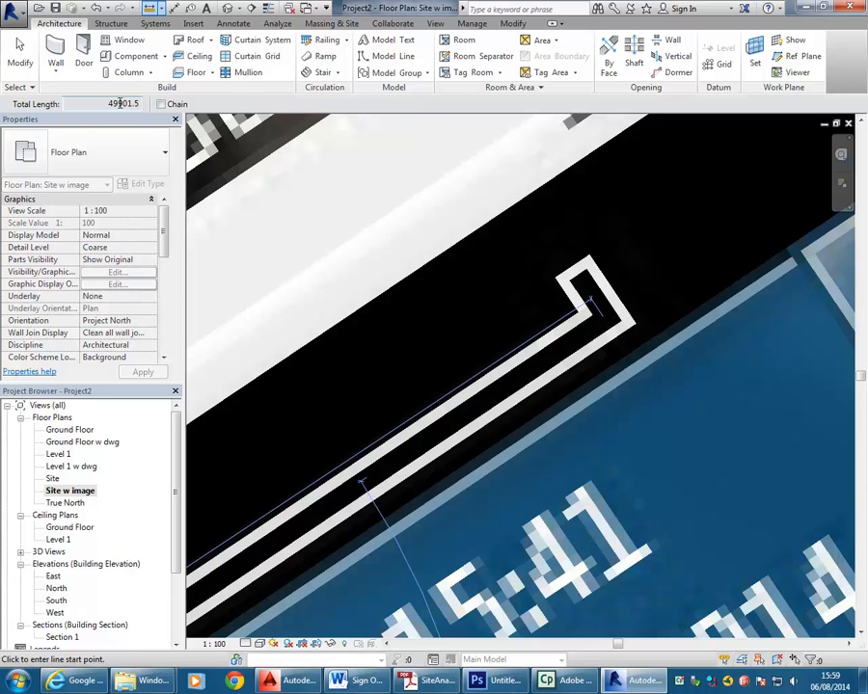
right_click(500, 240)
click(515, 248)
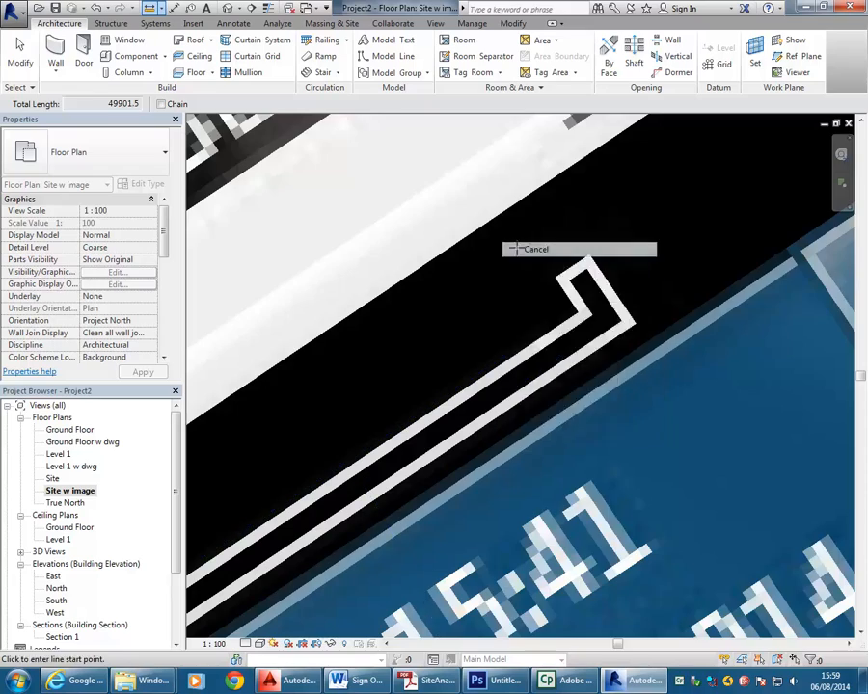
right_click(516, 247)
click(529, 255)
scroll(496, 330, down, 2)
middle_drag(572, 317, 742, 230)
scroll(501, 321, down, 2)
middle_drag(468, 350, 548, 381)
click(592, 432)
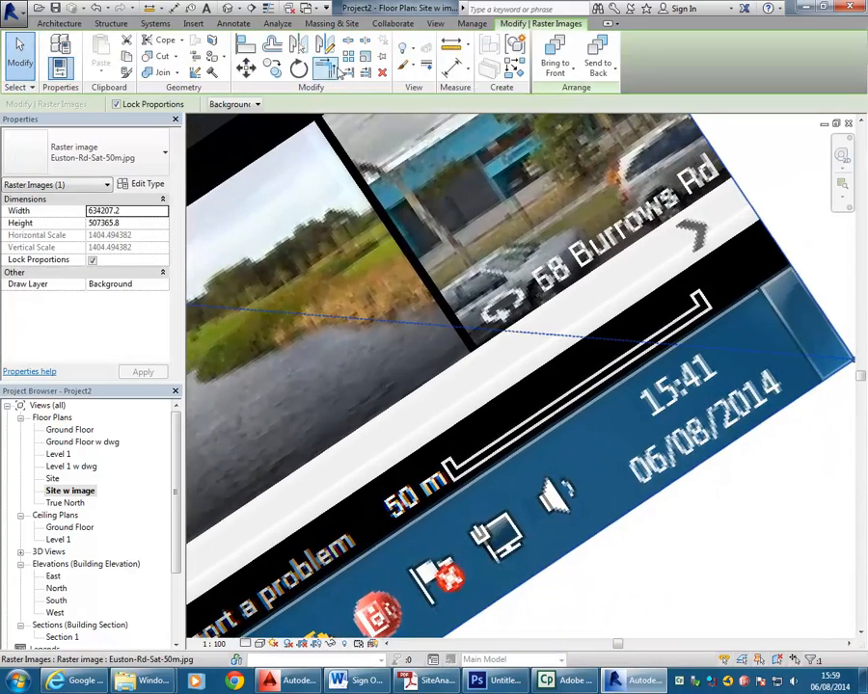
click(366, 57)
middle_drag(491, 452, 444, 458)
scroll(443, 459, up, 2)
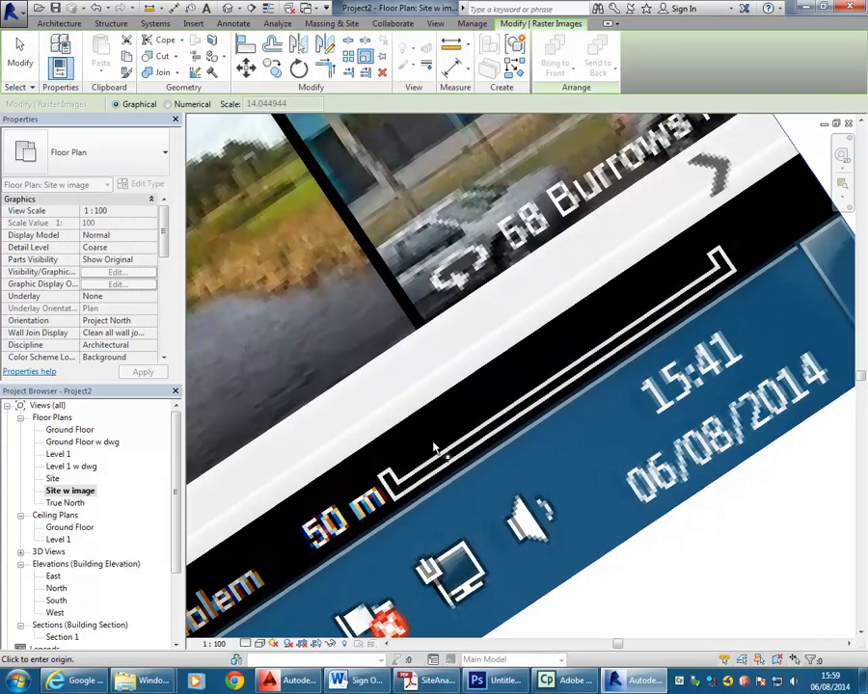
click(391, 487)
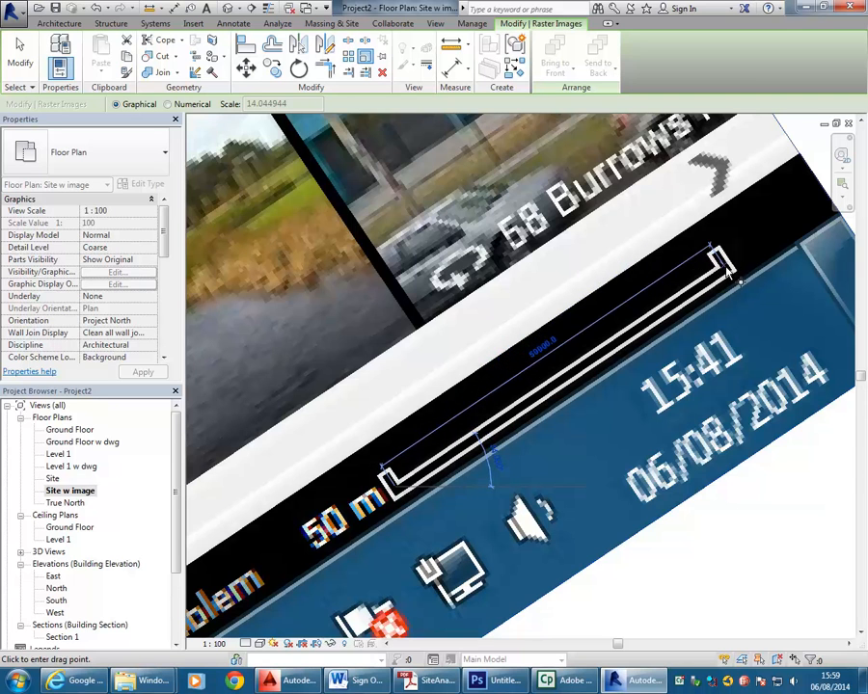
click(730, 274)
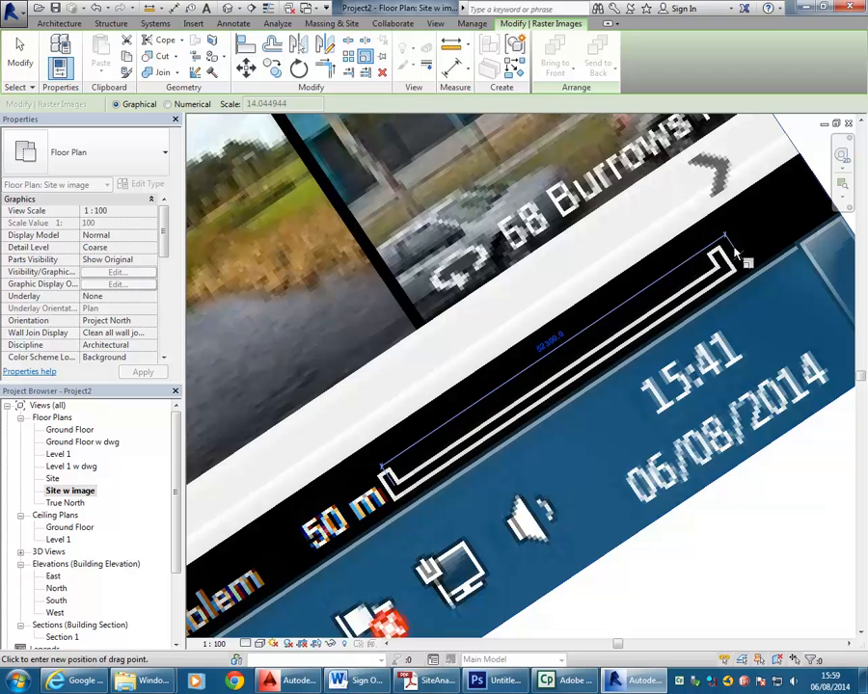
key(Escape)
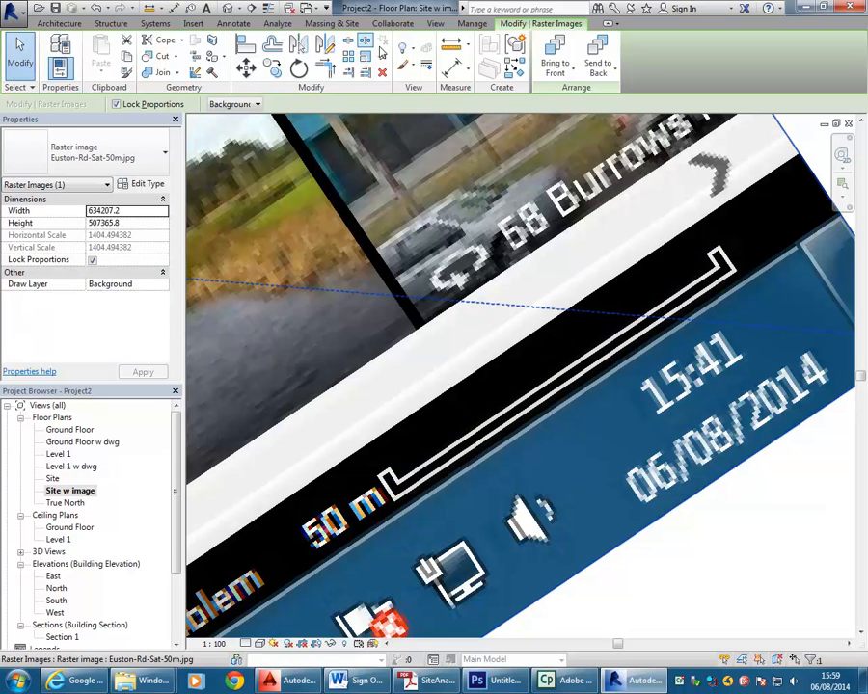
Step: Recheck the satellite image's 50 m scale bar with a second measurement between its two ends
click(455, 45)
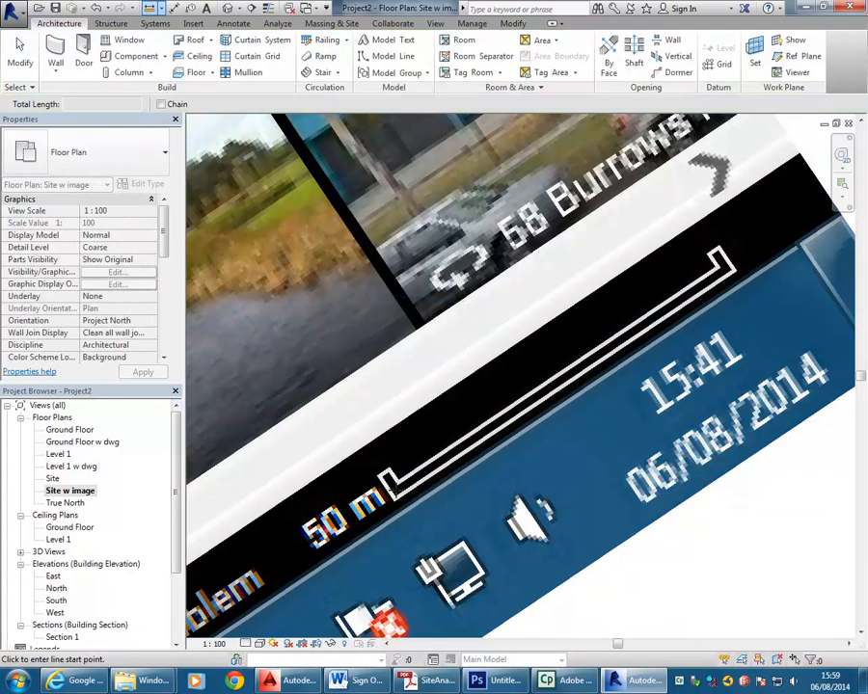
click(385, 473)
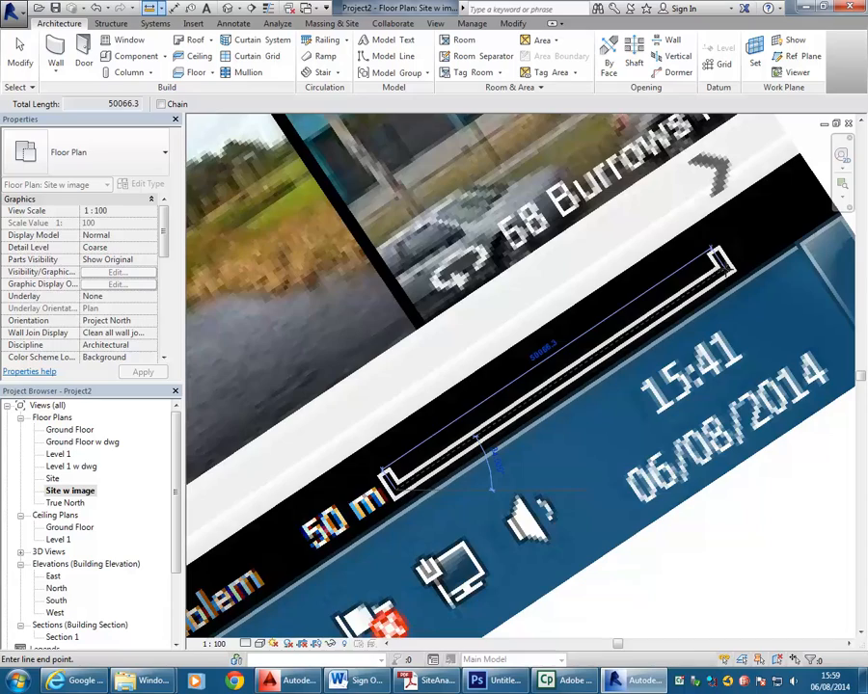
key(Escape)
key(Escape)
Step: Examine how the building outline sits on the satellite image relative to Euston Rd and the neighbouring roofs
scroll(405, 337, down, 6)
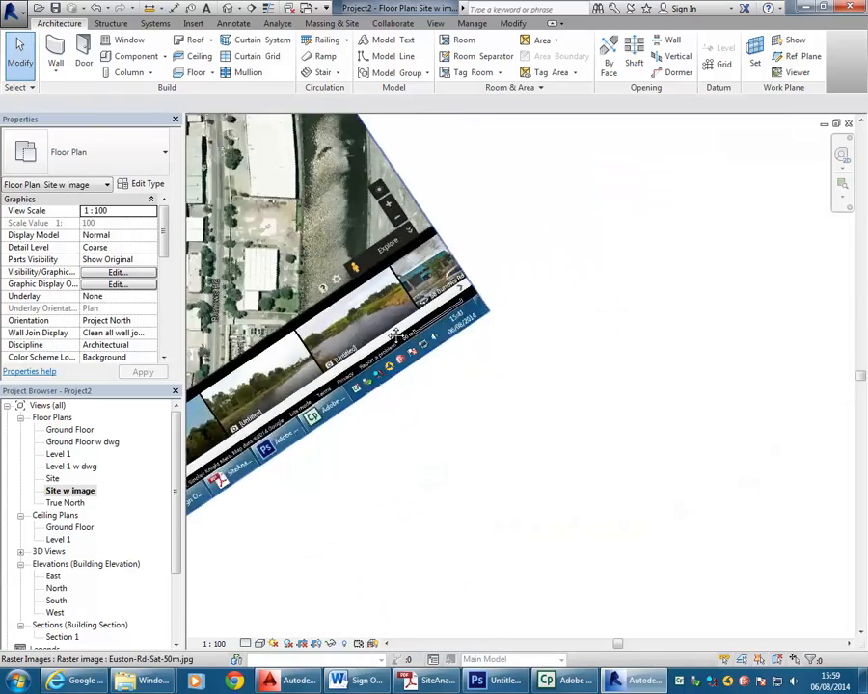
scroll(392, 359, up, 4)
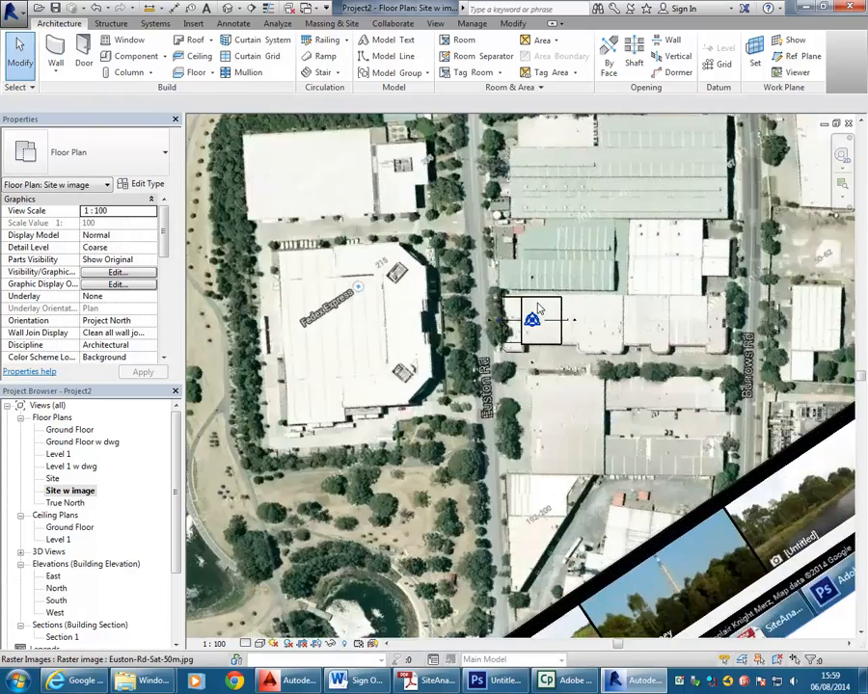
scroll(557, 298, up, 1)
scroll(633, 312, down, 1)
middle_drag(633, 315, 566, 323)
scroll(643, 387, up, 1)
click(587, 435)
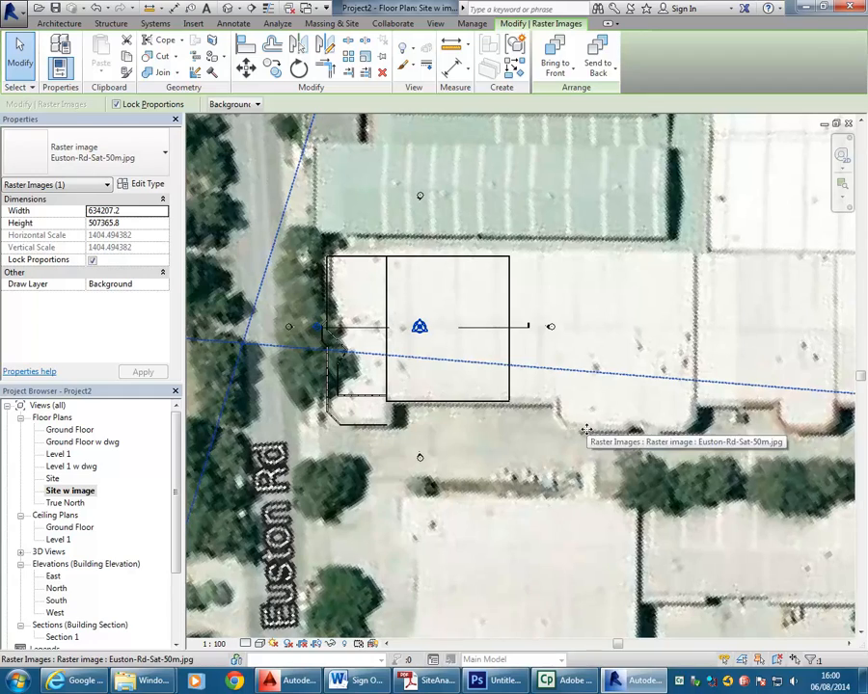
scroll(586, 430, down, 5)
scroll(810, 606, down, 1)
middle_drag(810, 605, 698, 531)
click(707, 542)
middle_drag(538, 394, 599, 448)
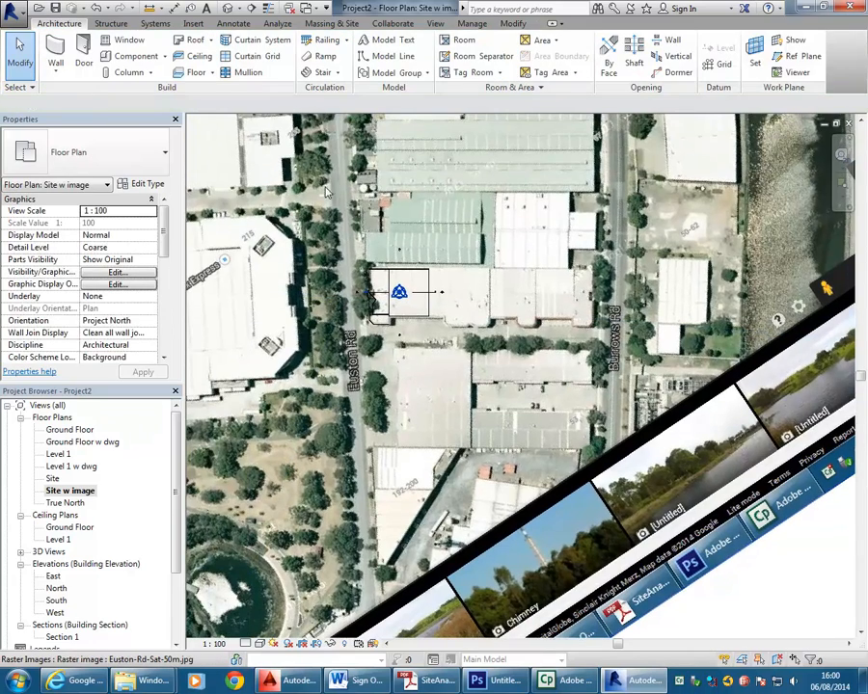
scroll(306, 220, up, 2)
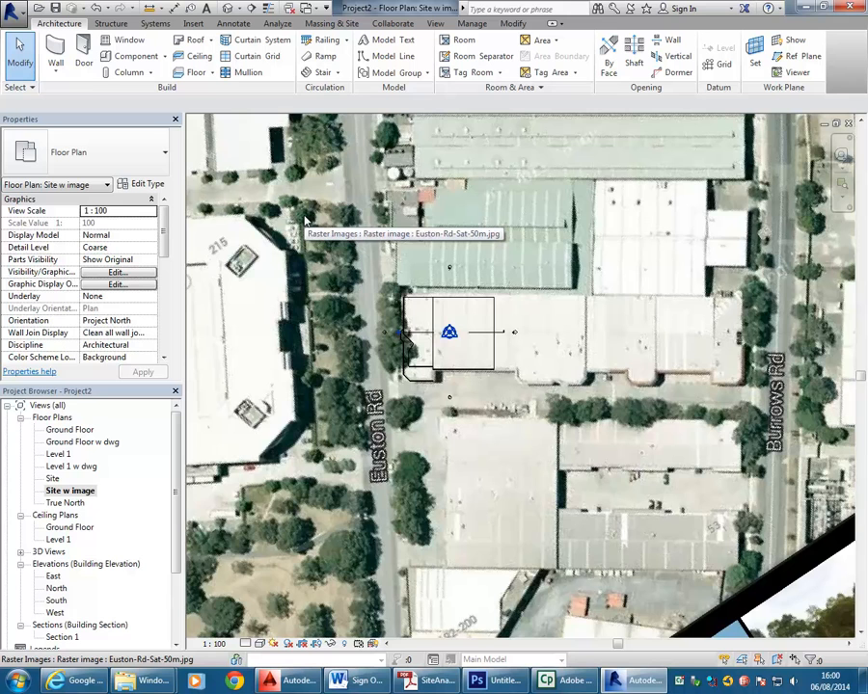
scroll(306, 221, up, 1)
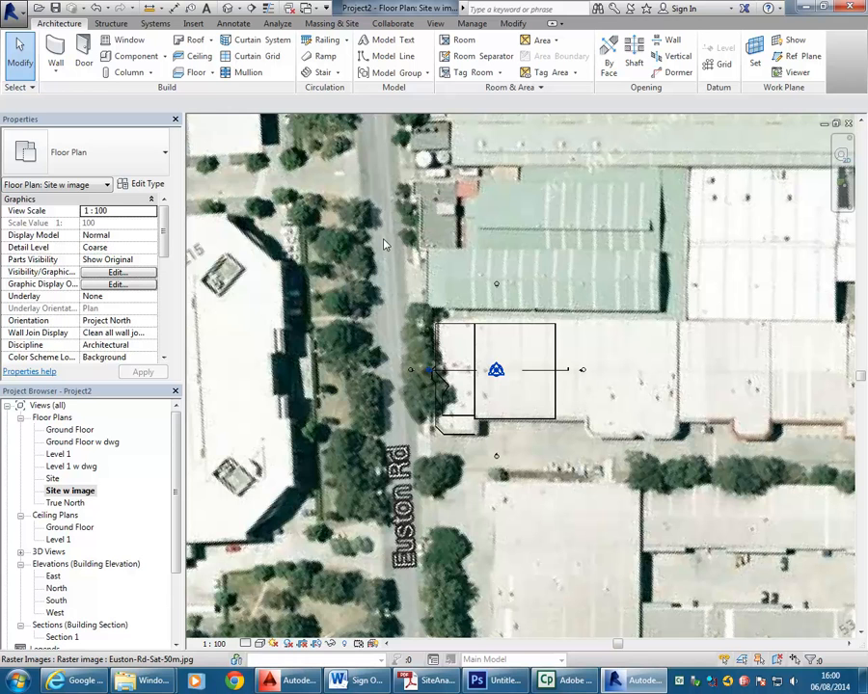
scroll(384, 239, down, 1)
scroll(385, 239, down, 3)
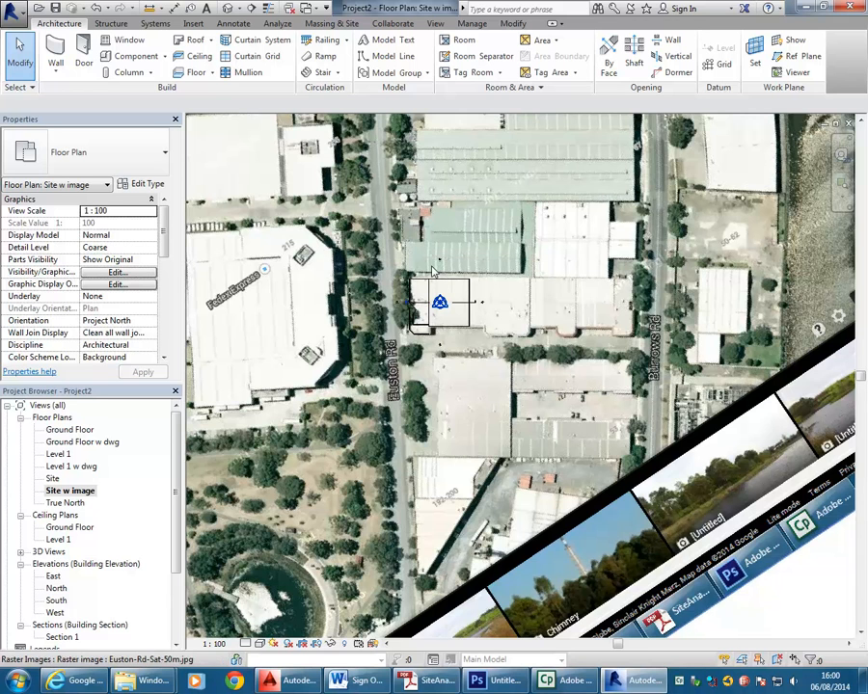
scroll(433, 271, up, 2)
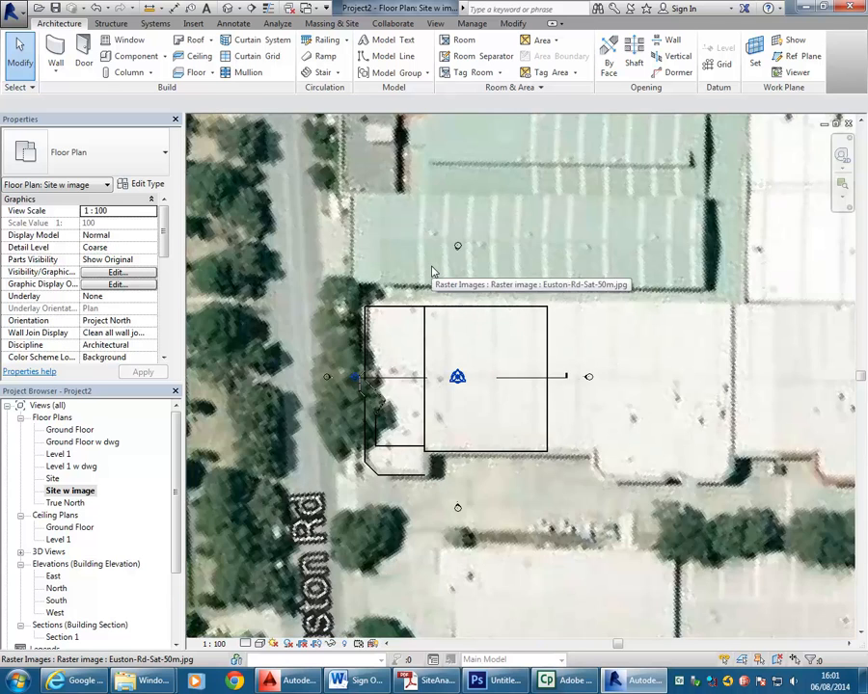
scroll(432, 272, up, 2)
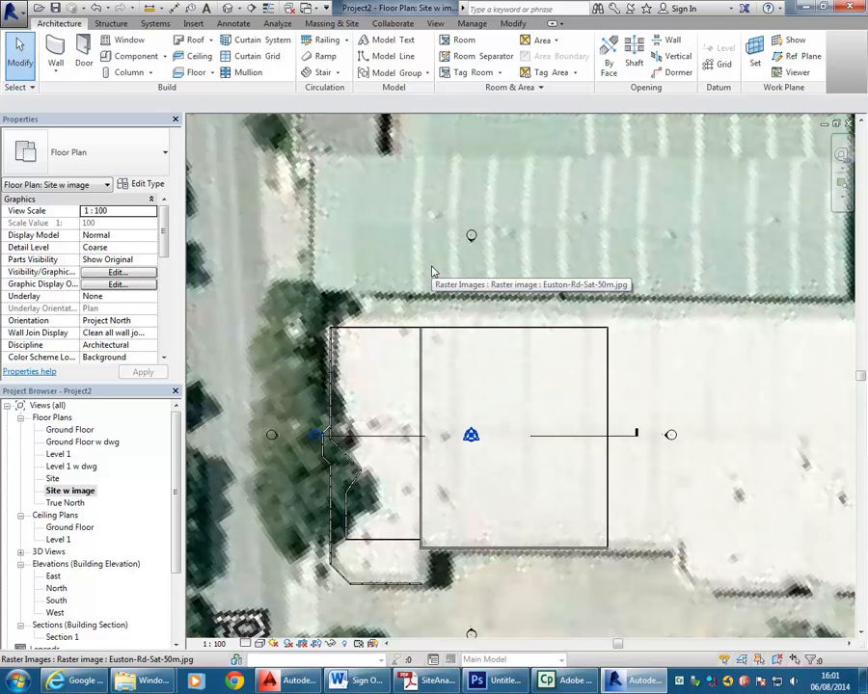
Step: Bring up the massing and site tools with the whole satellite image in view
click(329, 23)
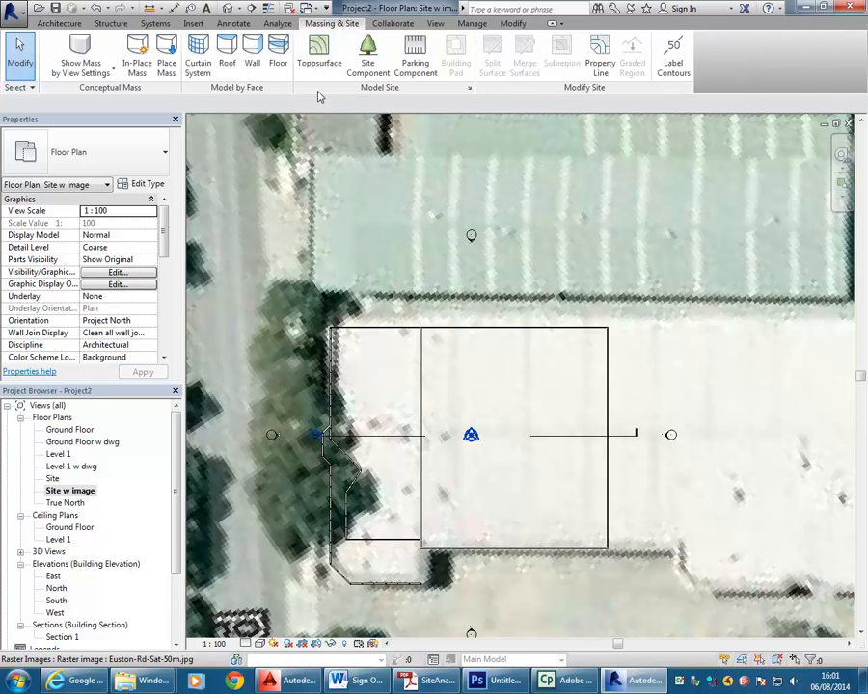
scroll(348, 197, down, 1)
middle_drag(348, 197, 424, 191)
scroll(423, 196, down, 3)
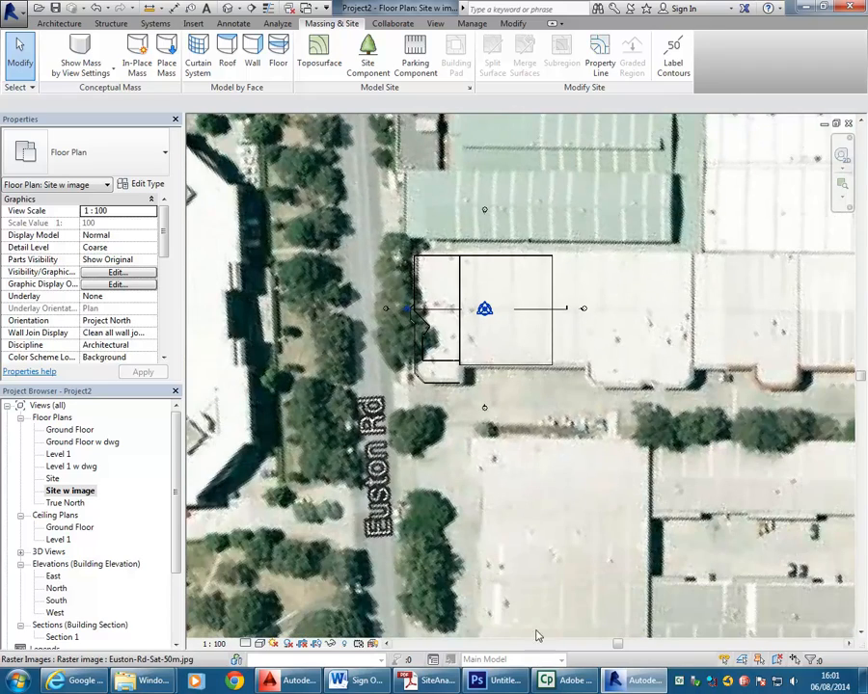
scroll(514, 425, down, 3)
scroll(514, 425, down, 4)
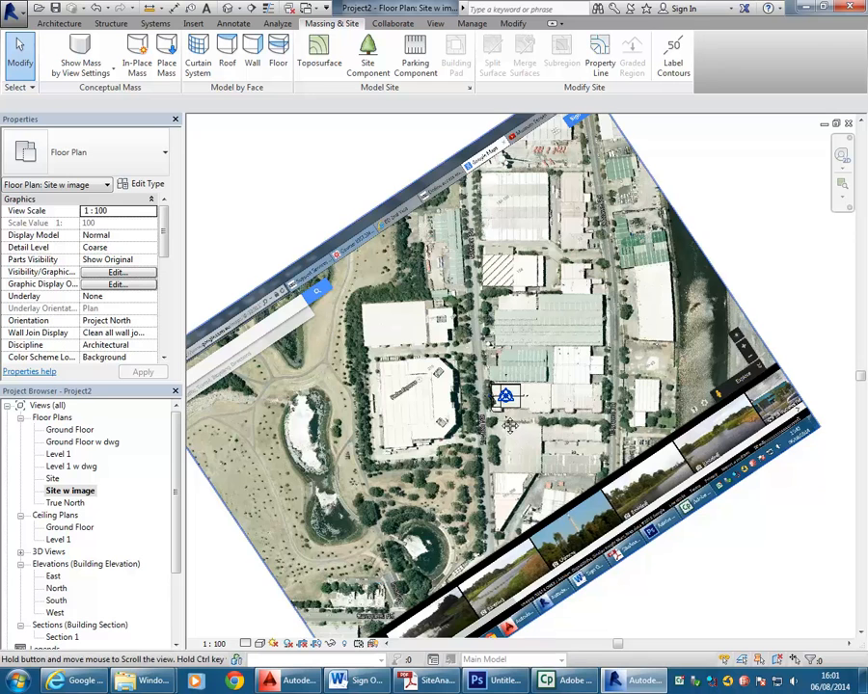